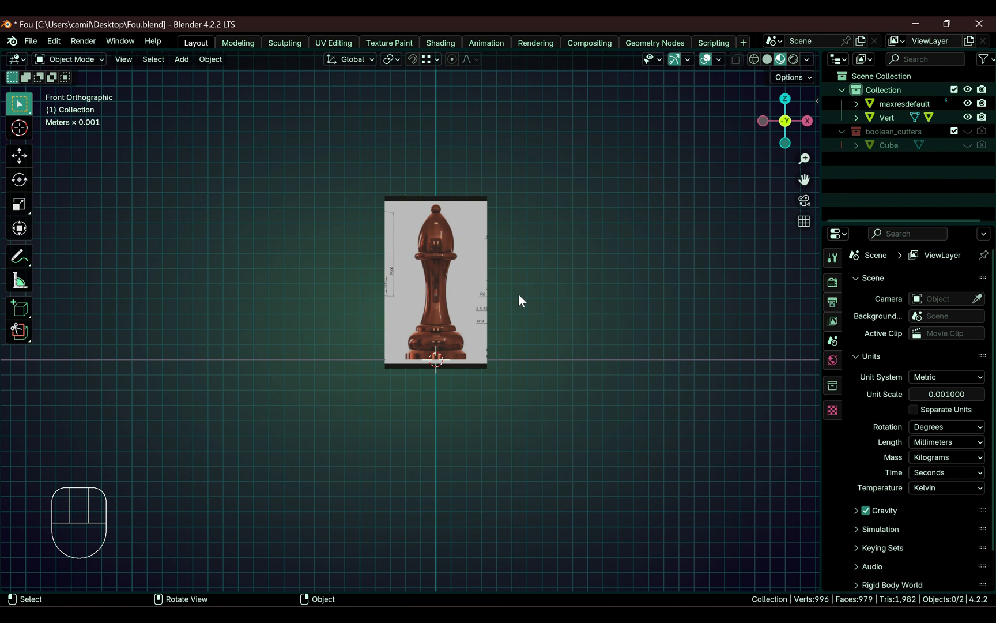
# Inspect the bishop reference image from the front and at an angle, and return to the front orthographic view.
pyautogui.scroll(5, 536, 372)
pyautogui.keyDown('shift'); pyautogui.moveTo(582, 363); pyautogui.dragTo(494, 340, button='middle'); pyautogui.keyUp('shift')
pyautogui.scroll(-3, 494, 340)
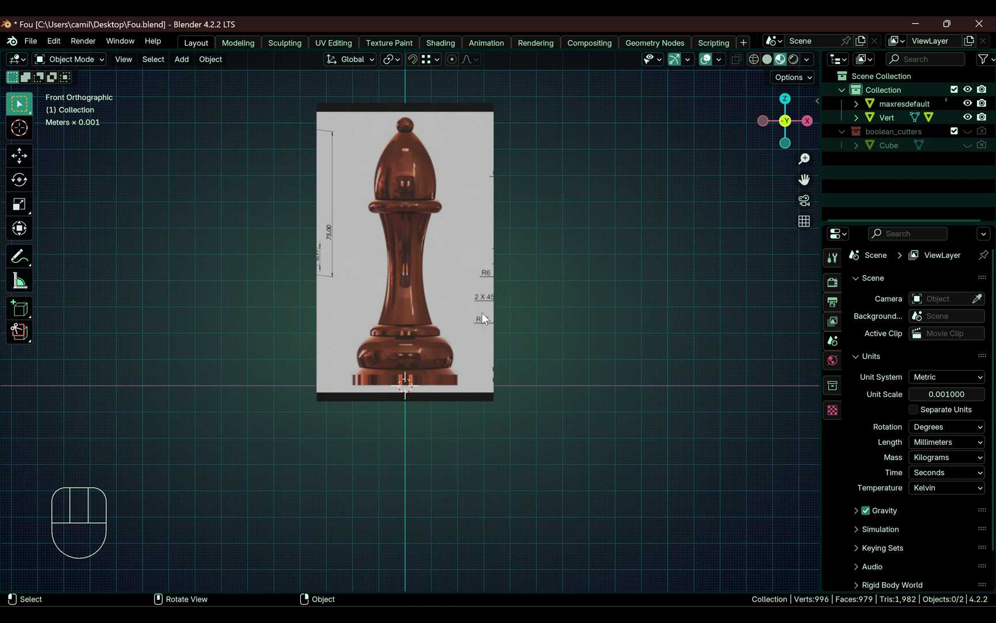
pyautogui.scroll(-2, 491, 316)
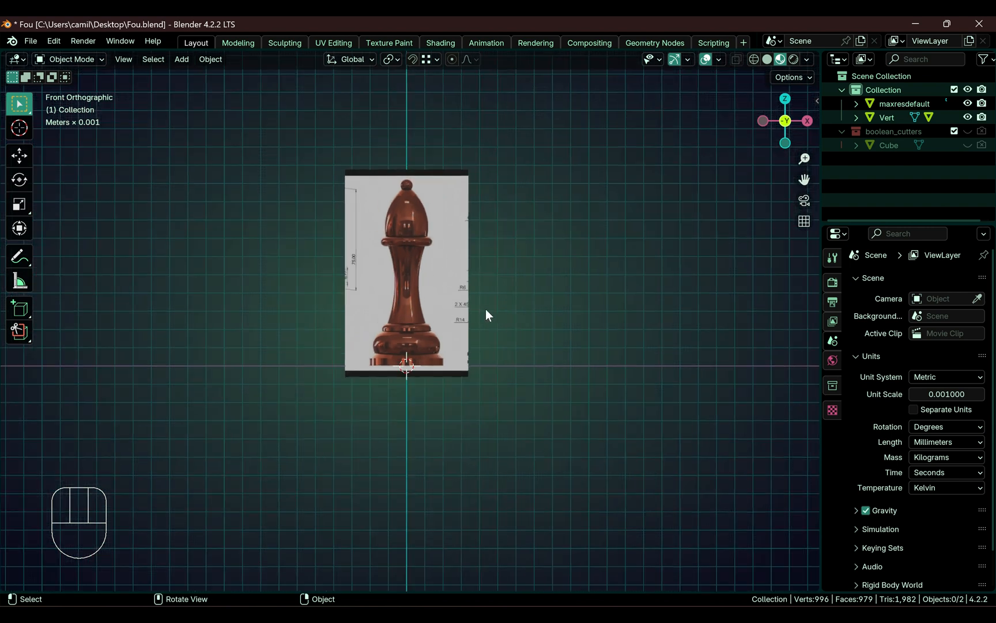
pyautogui.moveTo(489, 311); pyautogui.dragTo(391, 367, button='middle')
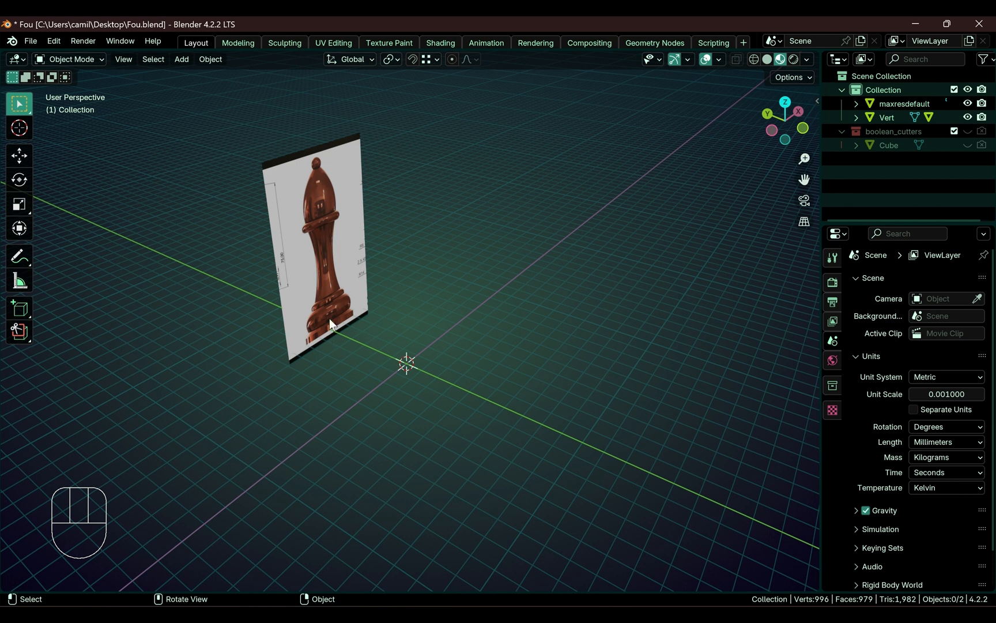
pyautogui.moveTo(503, 351); pyautogui.dragTo(921, 189, button='middle')
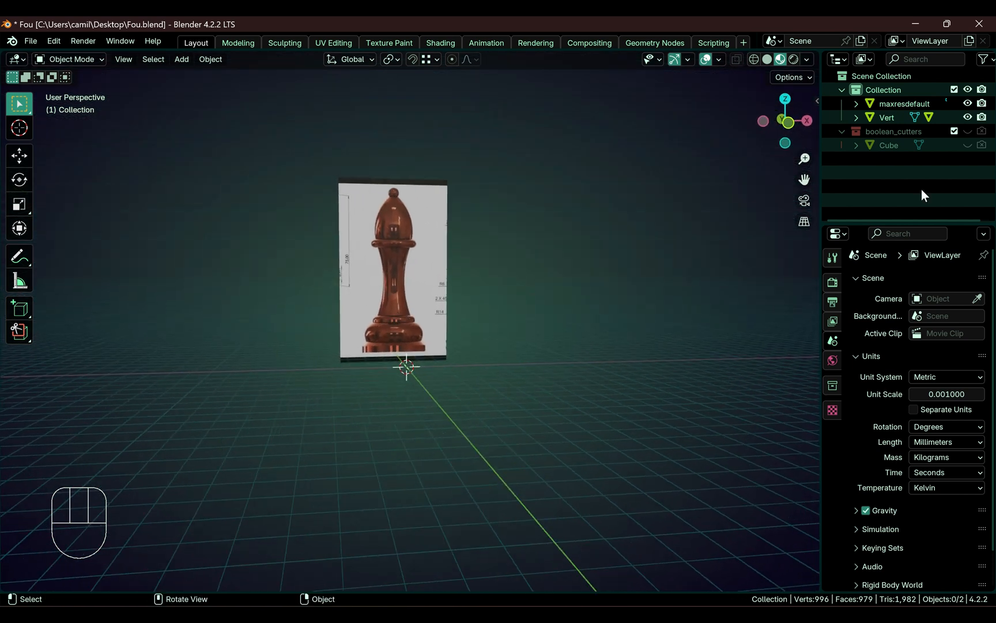
pyautogui.click(789, 123)
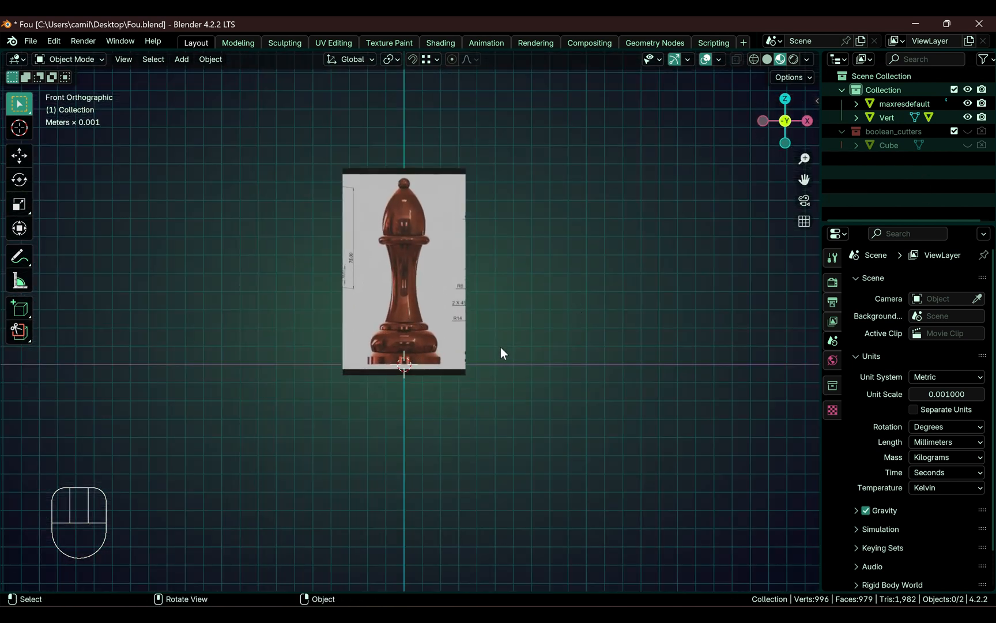
# Add a single-vertex mesh at the origin, at the centre of the bishop's base.
pyautogui.scroll(3, 453, 343)
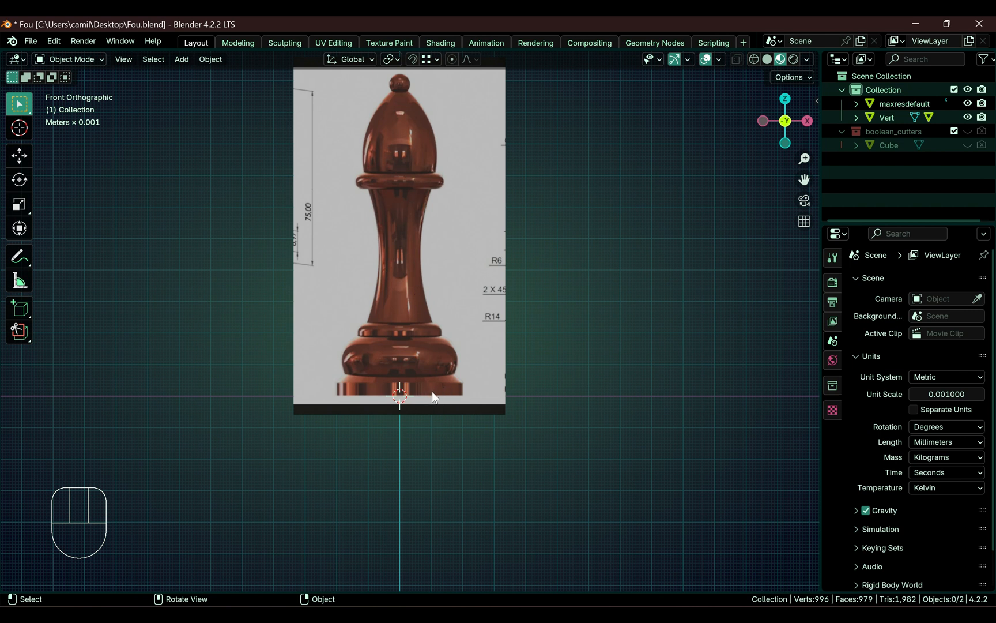
pyautogui.hotkey('shift', 'a')
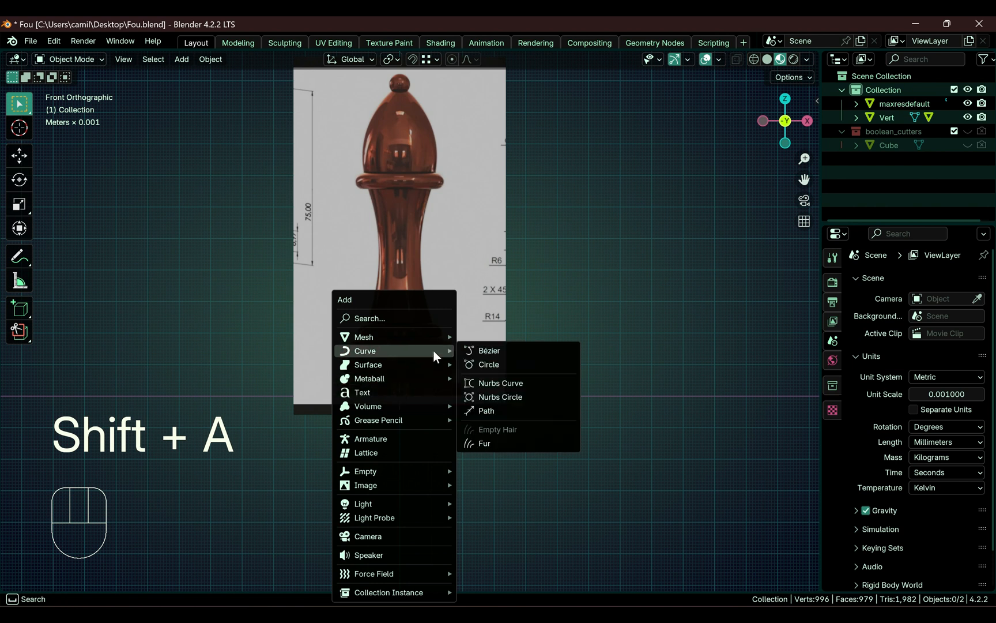
pyautogui.moveTo(431, 340)
pyautogui.moveTo(527, 207)
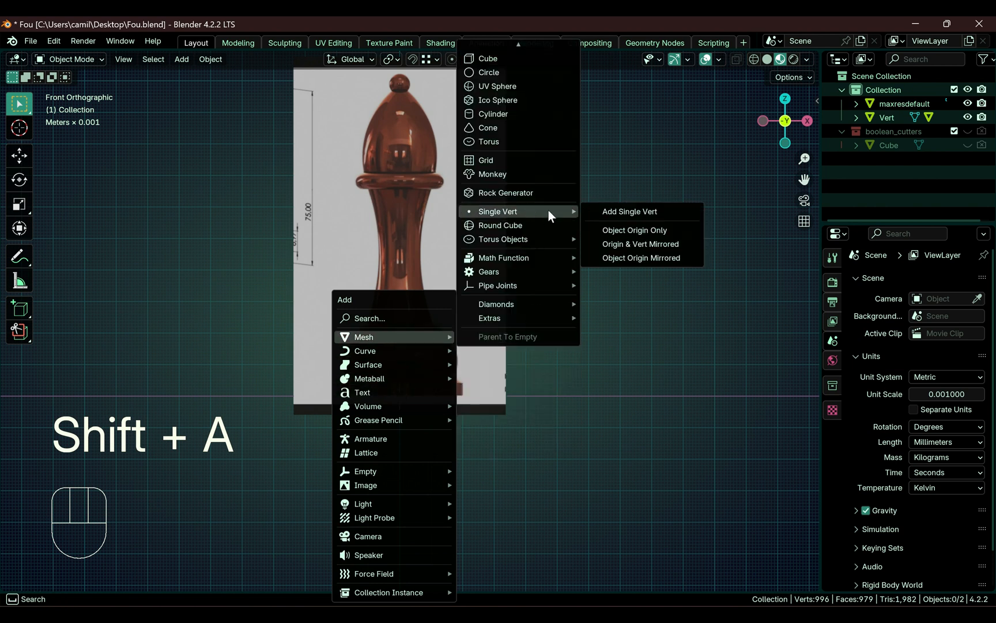
pyautogui.click(623, 214)
pyautogui.scroll(4, 462, 440)
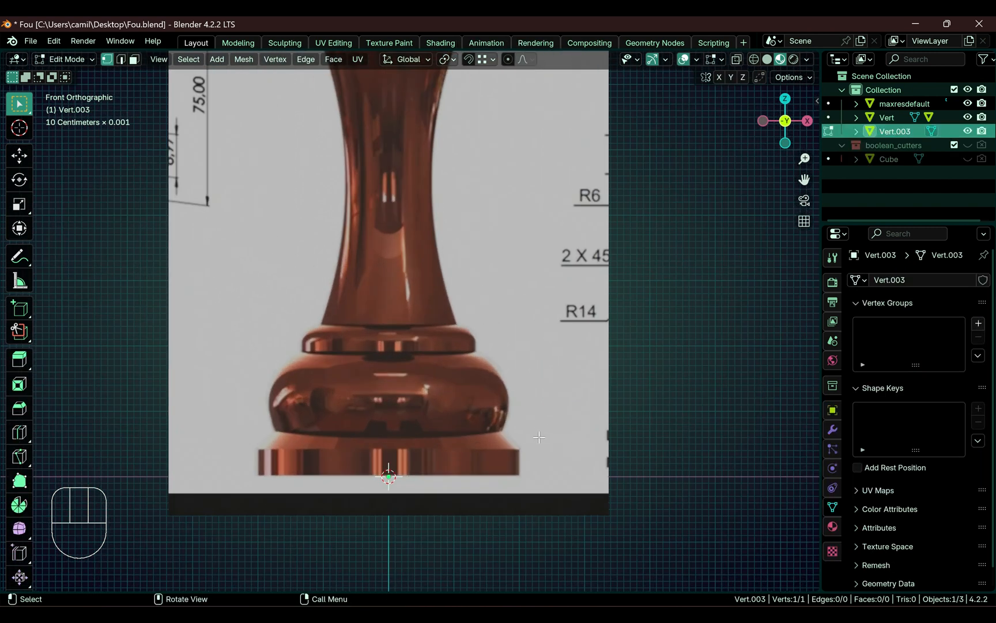
# Extrude the vertex about 2 mm along X to the base's outer edge and shift the starting vertex about 0.14 mm along X.
pyautogui.press('e')
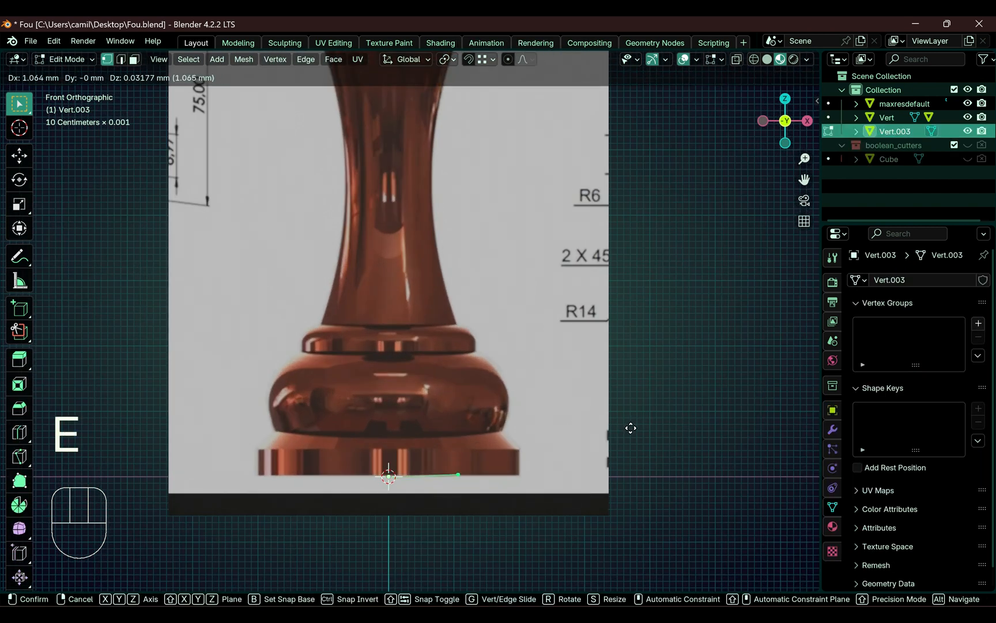
pyautogui.press('x')
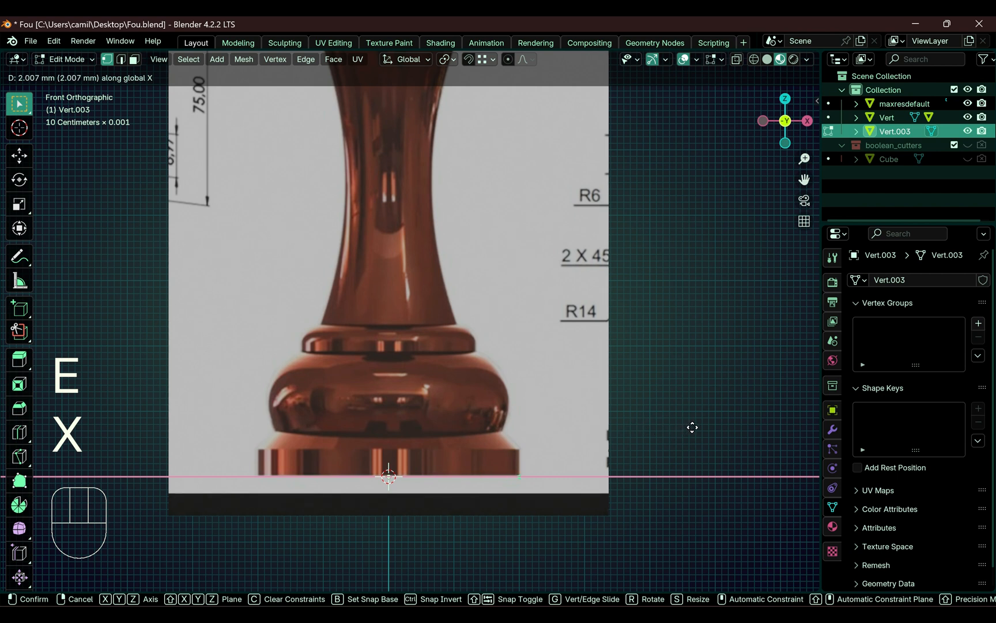
pyautogui.click(691, 427)
pyautogui.click(432, 499)
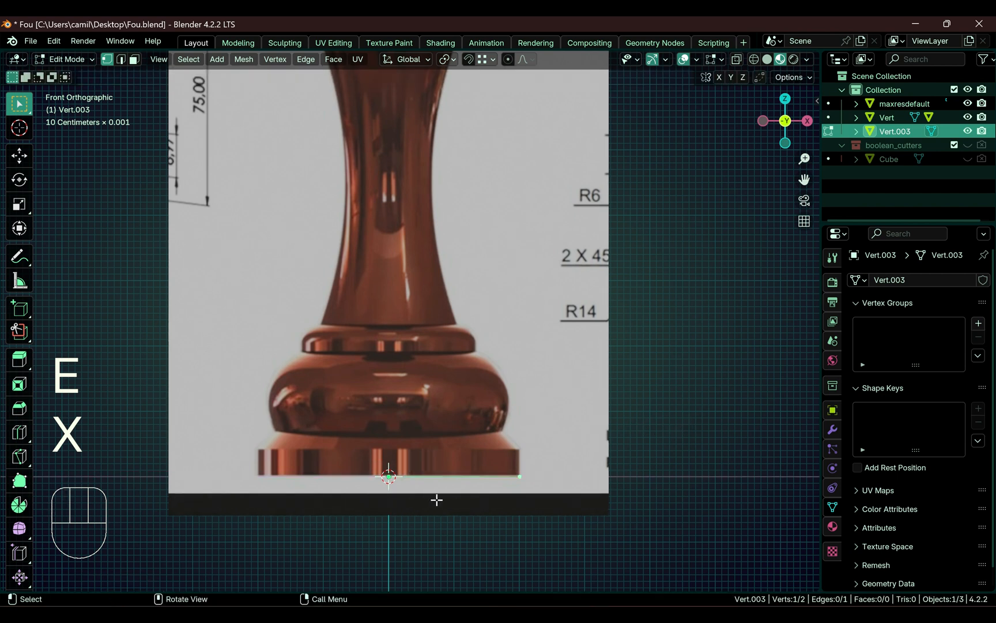
pyautogui.press('g')
pyautogui.press('x')
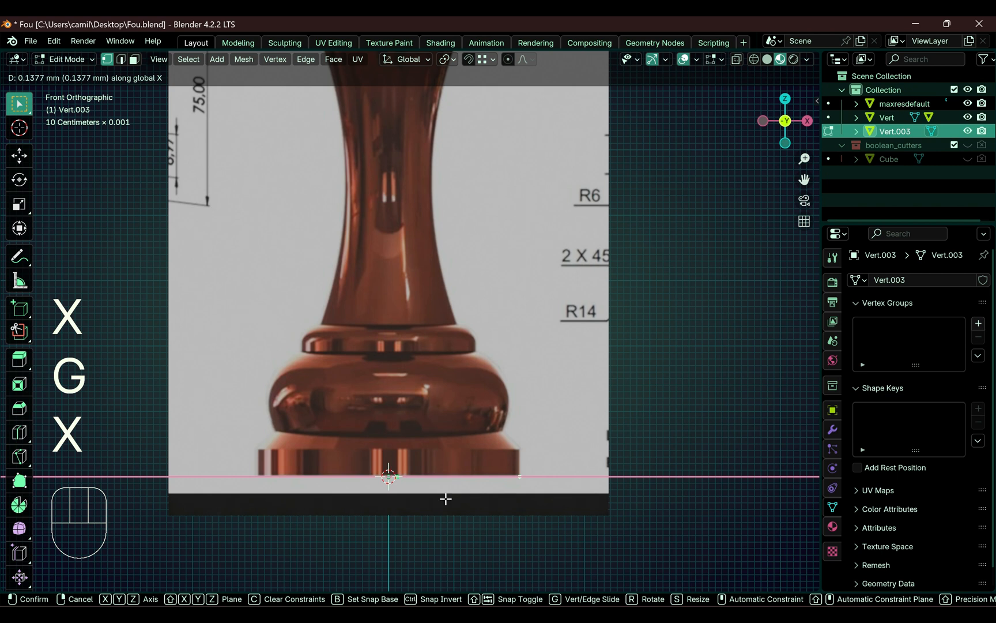
pyautogui.click(445, 499)
# Extrude the outer vertex about 0.42 mm up along Z, and extrude another vertex inward up the base's slope to the bulge.
pyautogui.press('e')
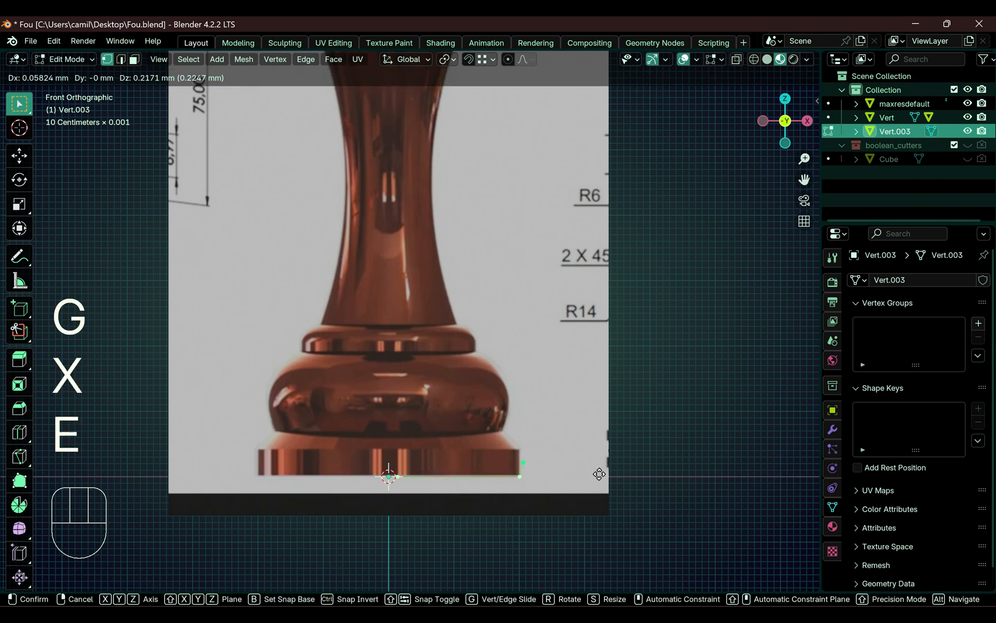
pyautogui.press('z')
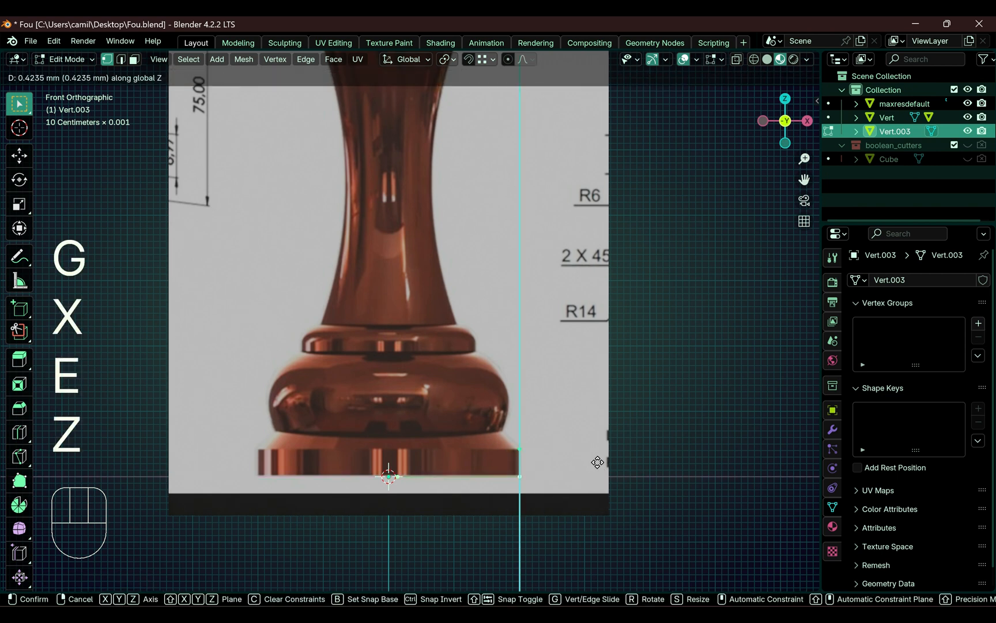
pyautogui.click(594, 459)
pyautogui.press('e')
pyautogui.click(575, 437)
# Trace the base's rounded bulge with six extruded vertices, ending at the lower edge of the small collar above it.
pyautogui.press('e')
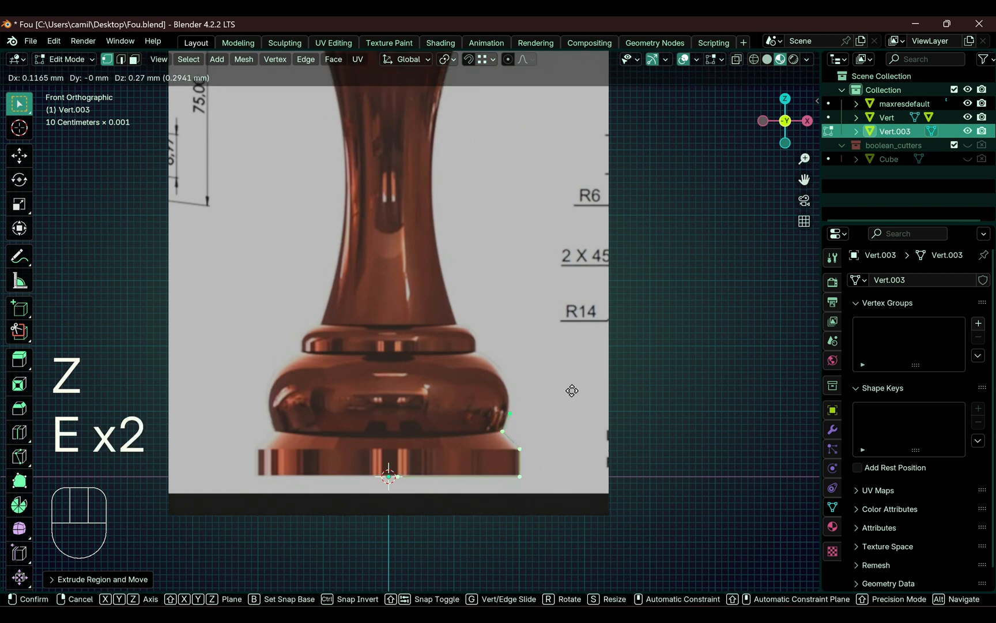
pyautogui.click(572, 391)
pyautogui.press('e')
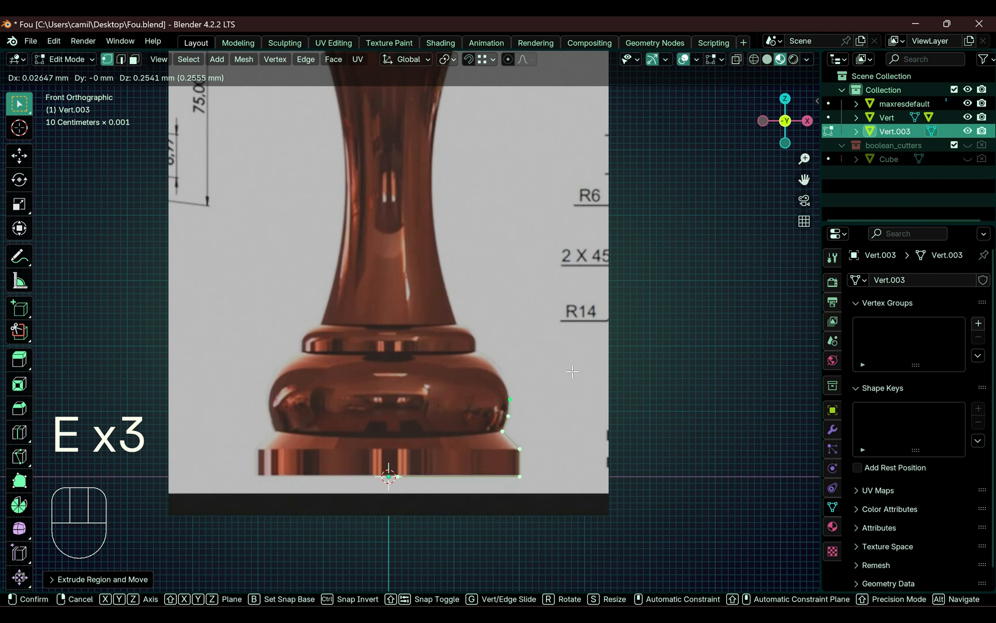
pyautogui.click(572, 371)
pyautogui.press('e')
pyautogui.click(568, 354)
pyautogui.press('e')
pyautogui.click(556, 338)
pyautogui.press('e')
pyautogui.click(547, 327)
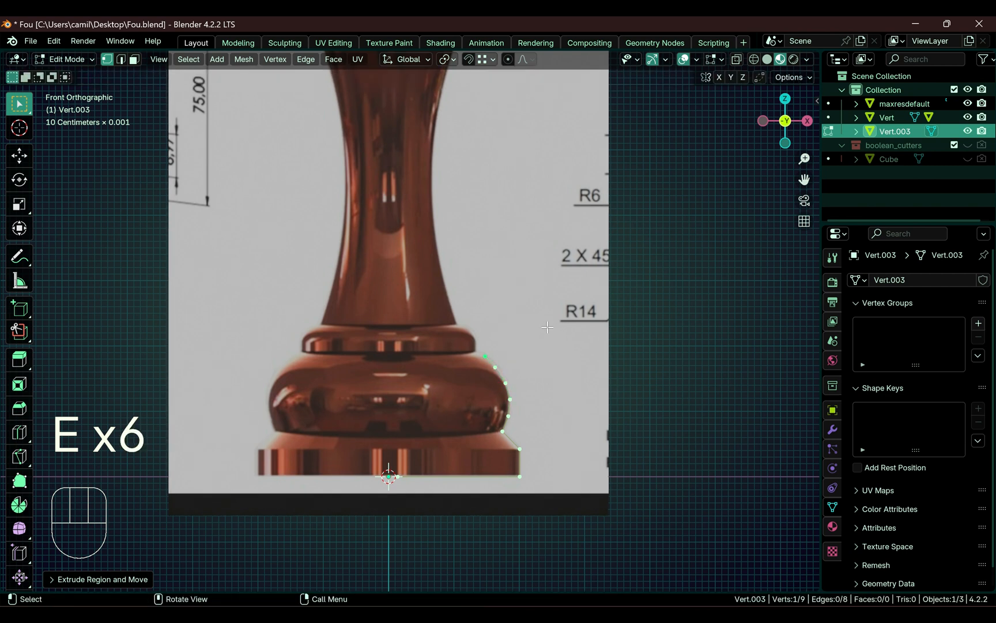
pyautogui.press('e')
pyautogui.click(536, 321)
# Extrude a short vertical segment along Z up the side of the small collar.
pyautogui.scroll(6, 480, 376)
pyautogui.keyDown('shift'); pyautogui.moveTo(591, 386); pyautogui.dragTo(453, 341, button='middle'); pyautogui.keyUp('shift')
pyautogui.scroll(1, 516, 373)
pyautogui.scroll(1, 517, 372)
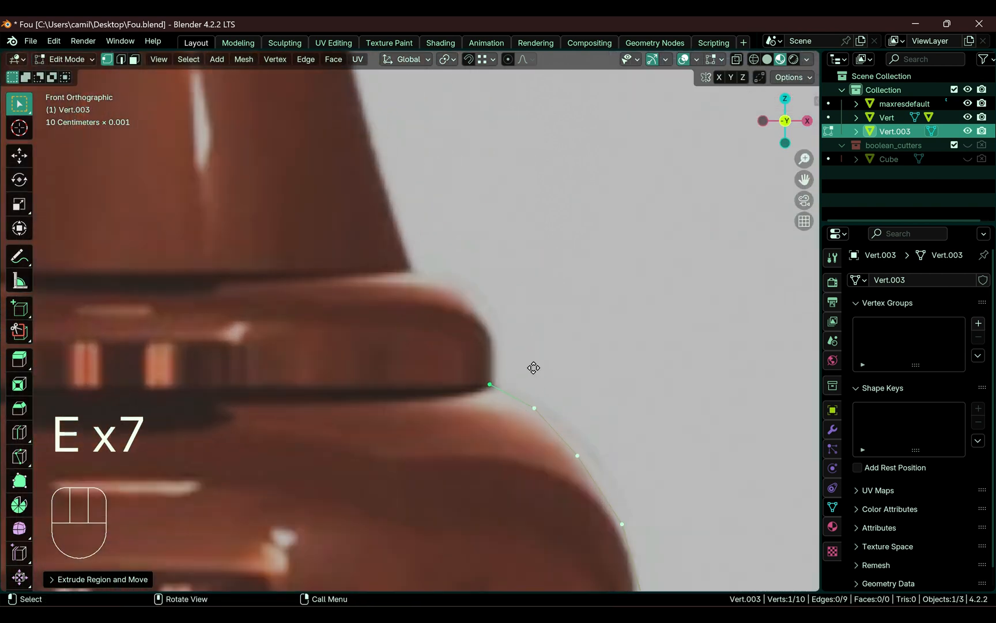
pyautogui.press('e')
pyautogui.press('z')
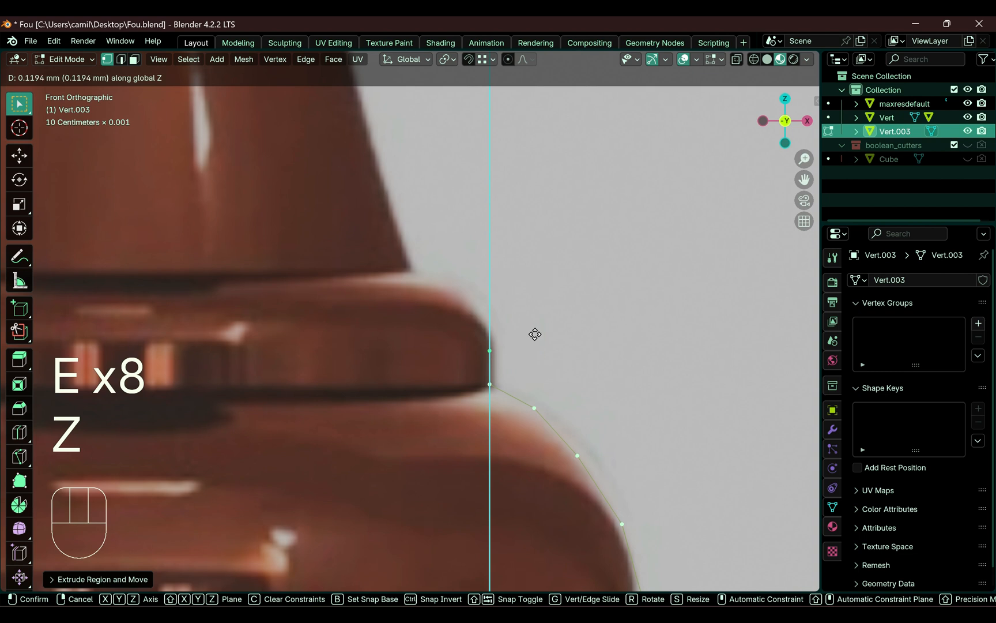
pyautogui.click(537, 330)
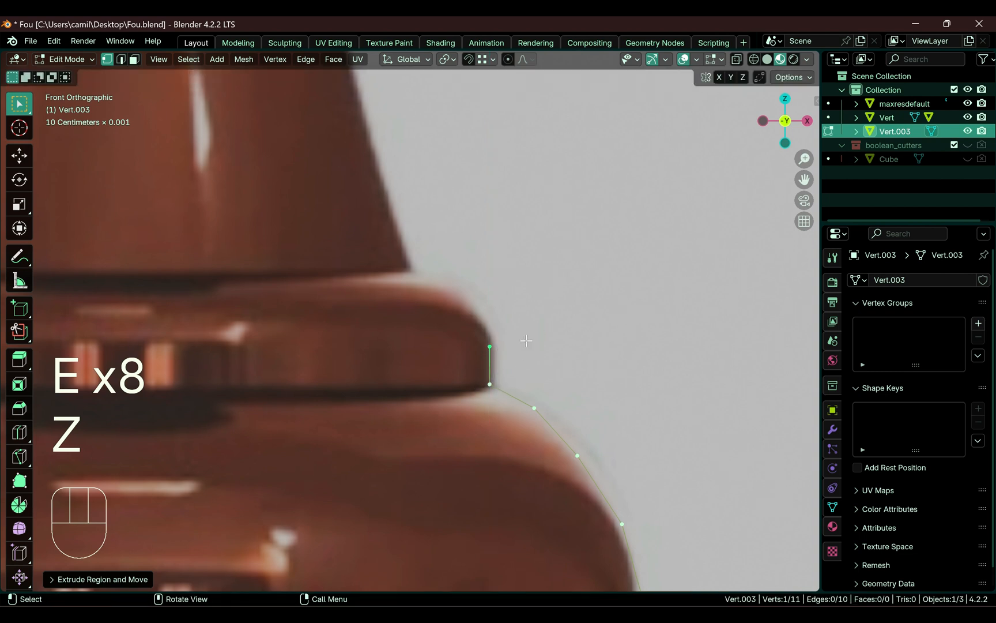
# Trace the small collar's rounded upper corner with five extruded vertices.
pyautogui.press('e')
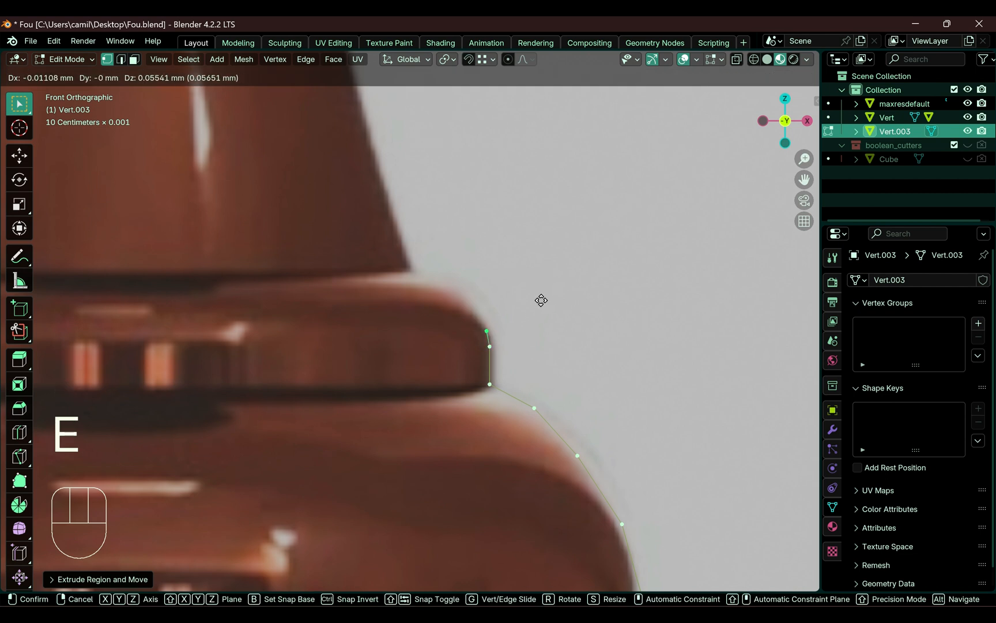
pyautogui.click(537, 296)
pyautogui.press('e')
pyautogui.click(526, 283)
pyautogui.press('e')
pyautogui.click(520, 275)
pyautogui.press('e')
pyautogui.click(503, 259)
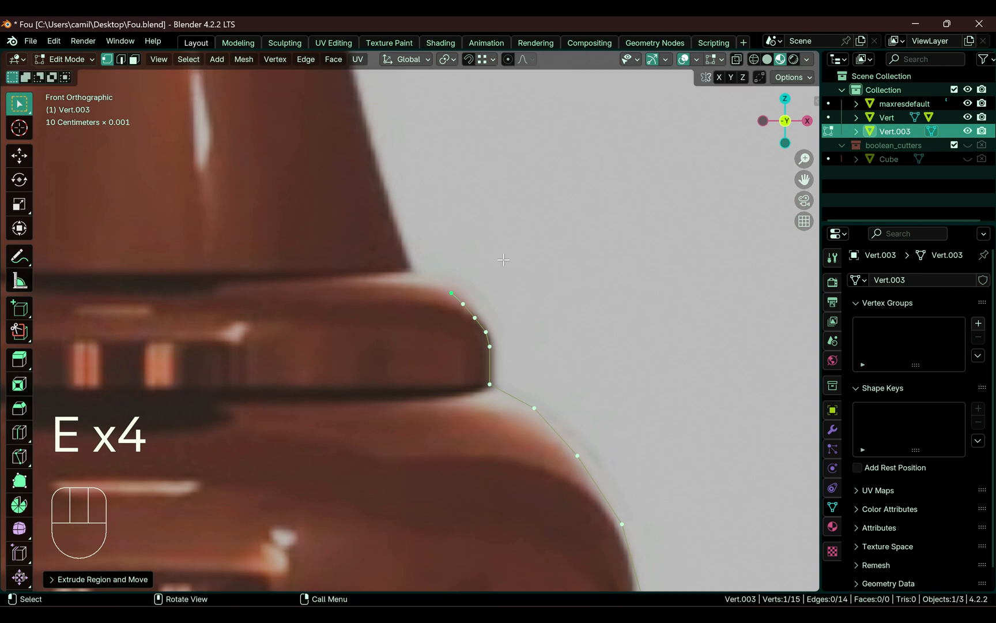
pyautogui.press('e')
pyautogui.click(484, 271)
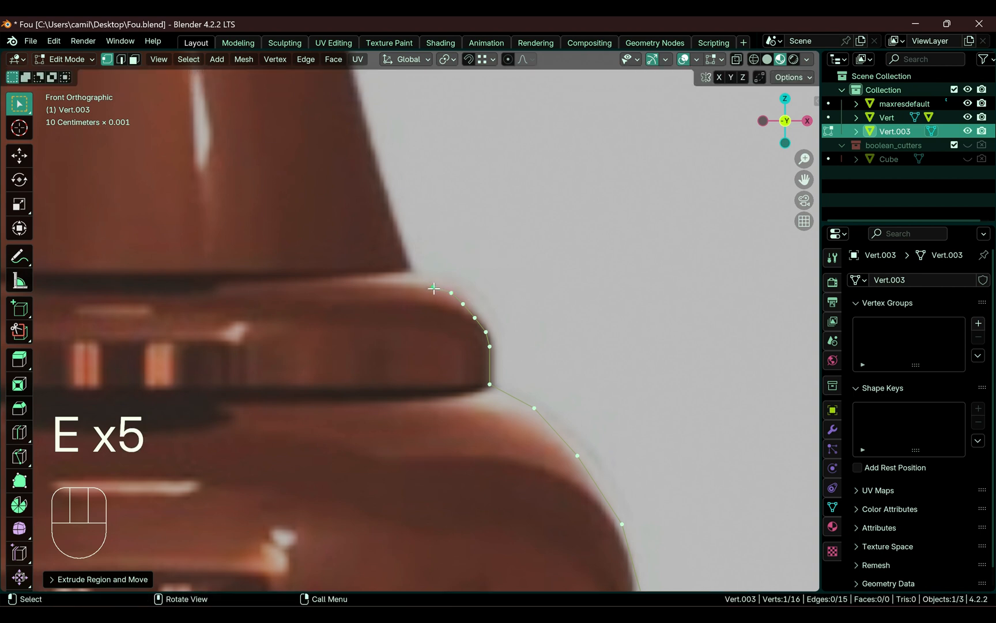
# Select the vertices of the collar's rounded corner and smooth them with the LoopTools Relax and Curve operations.
pyautogui.keyDown('ctrl'); pyautogui.click(588, 326); pyautogui.keyUp('ctrl')
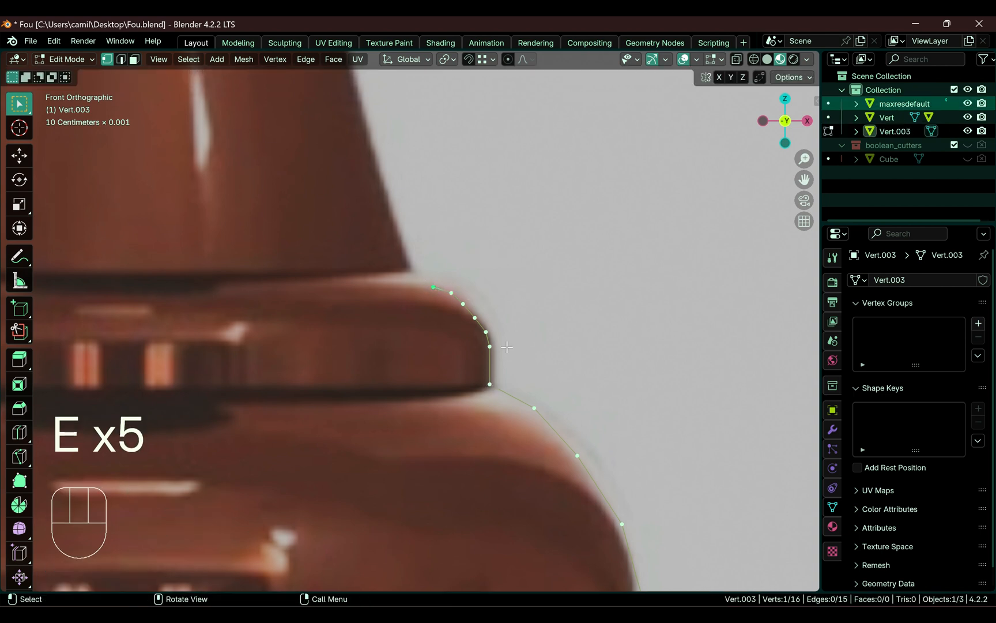
pyautogui.click(490, 346)
pyautogui.keyDown('ctrl'); pyautogui.click(434, 286); pyautogui.keyUp('ctrl')
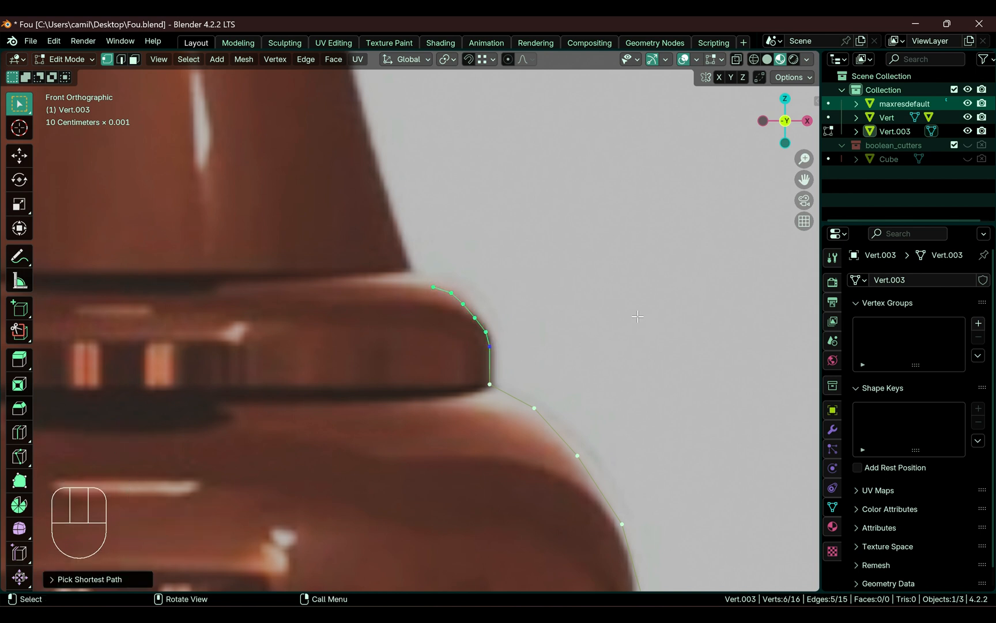
pyautogui.press('n')
pyautogui.click(725, 204)
pyautogui.click(725, 204)
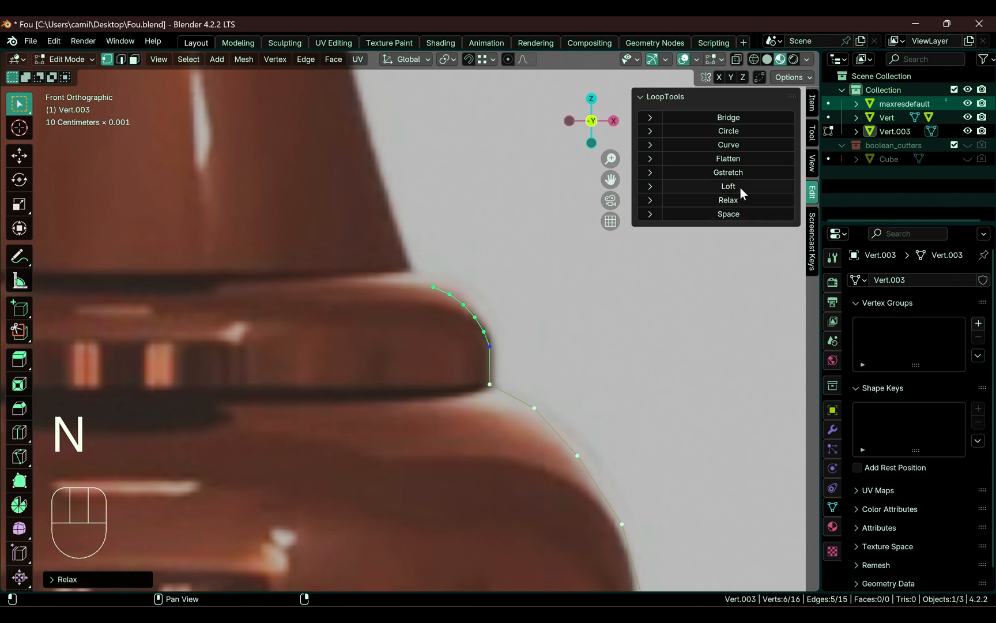
pyautogui.click(748, 146)
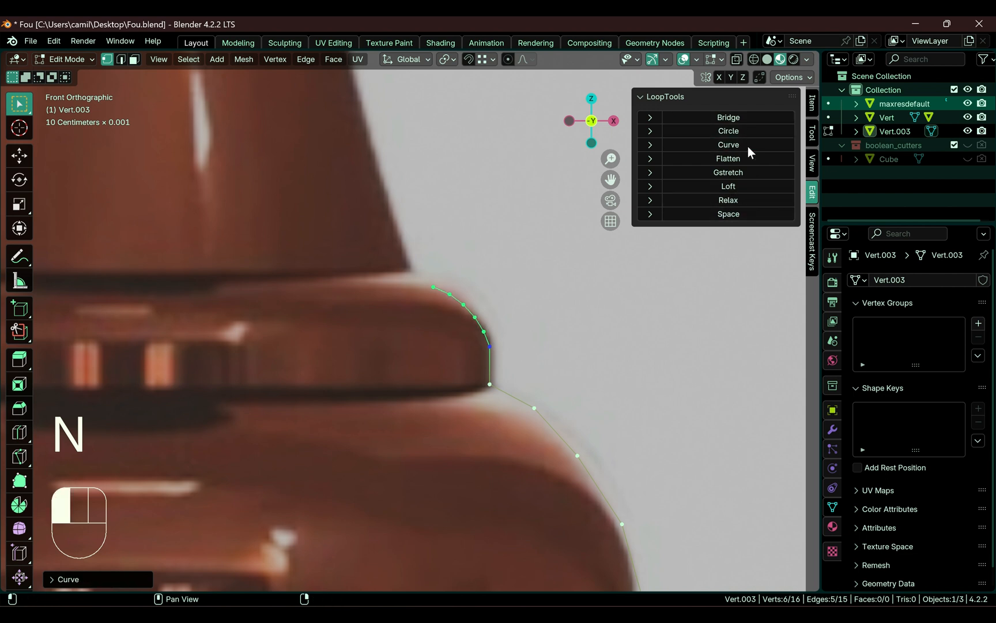
pyautogui.click(747, 146)
# Select the profile's end vertex on the collar and extrude it inward to the foot of the stem.
pyautogui.scroll(-4, 473, 359)
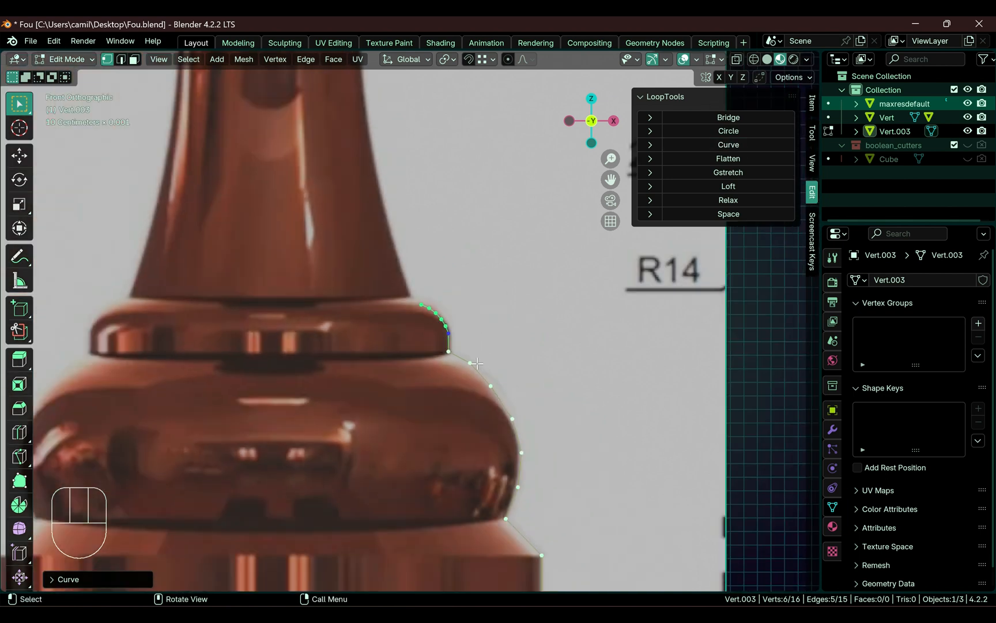
pyautogui.scroll(4, 449, 298)
pyautogui.moveTo(422, 264); pyautogui.dragTo(449, 296)
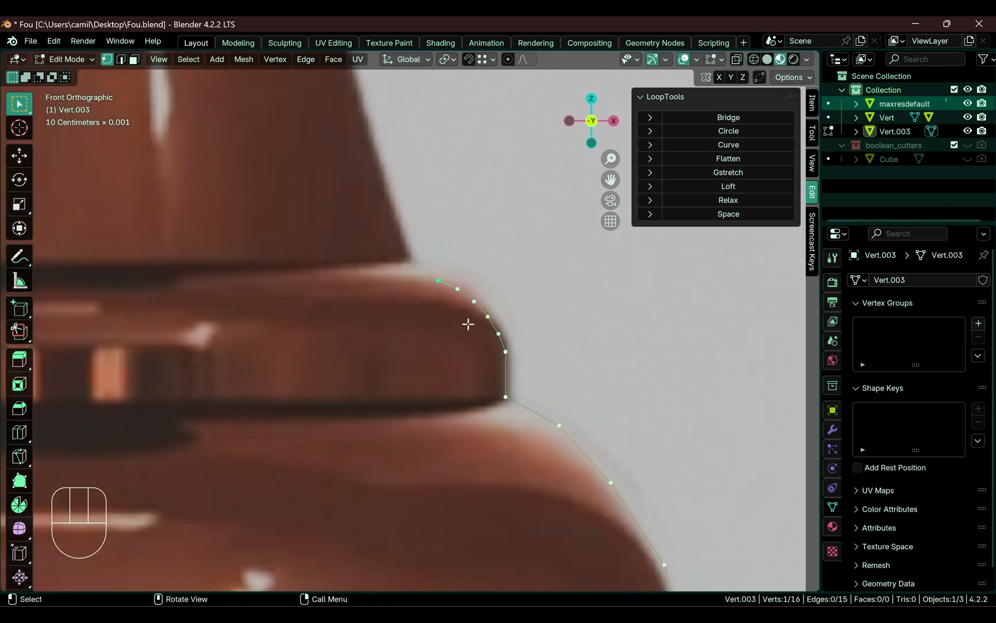
pyautogui.press('e')
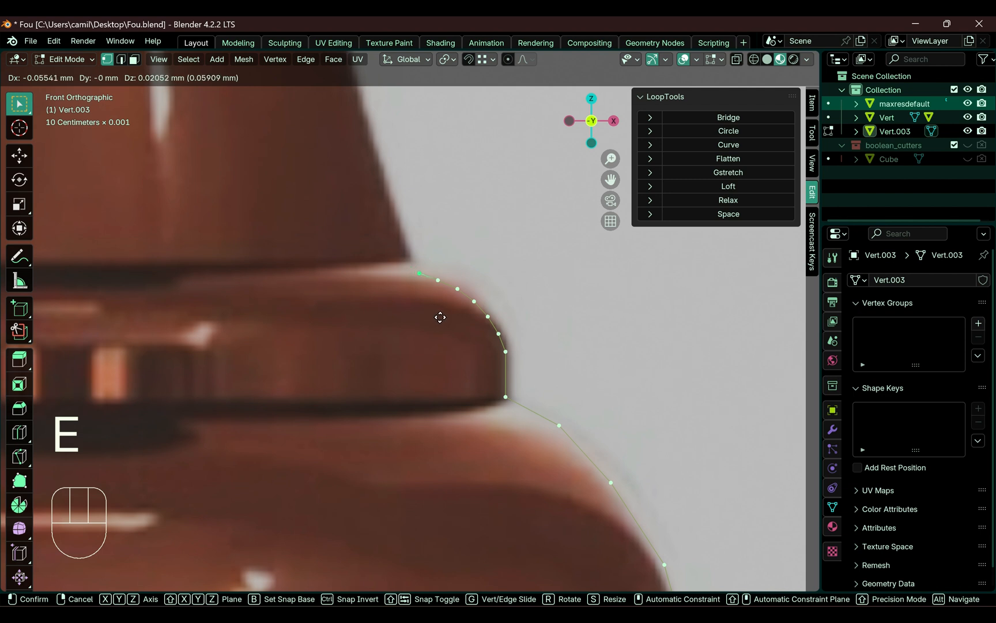
pyautogui.click(441, 314)
# Trace the lower flare of the stem upward from the small collar with five extruded vertices.
pyautogui.scroll(-4, 467, 263)
pyautogui.keyDown('shift'); pyautogui.moveTo(420, 230); pyautogui.dragTo(420, 296, button='middle'); pyautogui.keyUp('shift')
pyautogui.press('e')
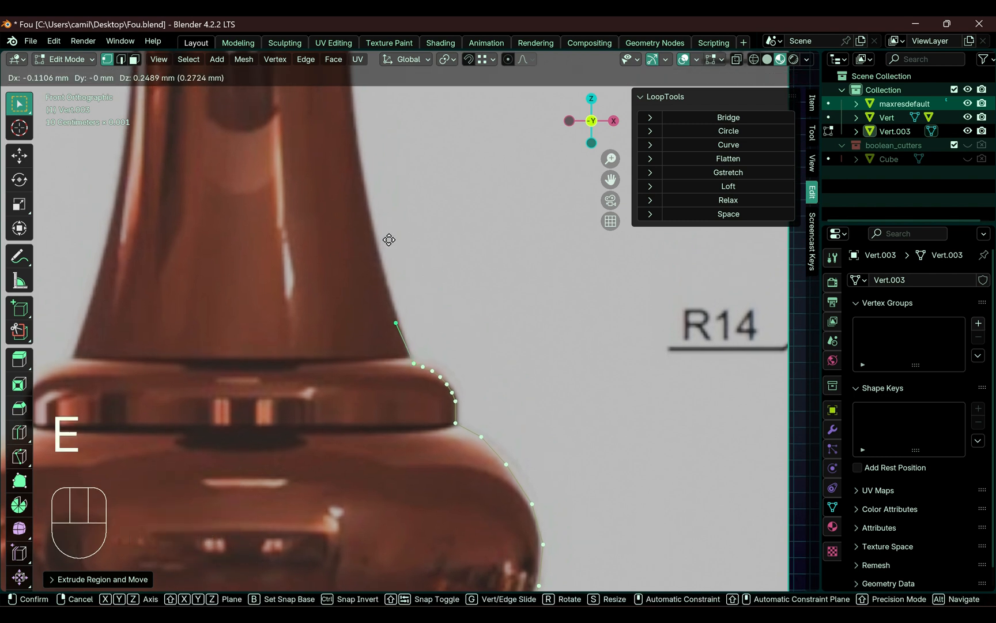
pyautogui.click(391, 235)
pyautogui.press('e')
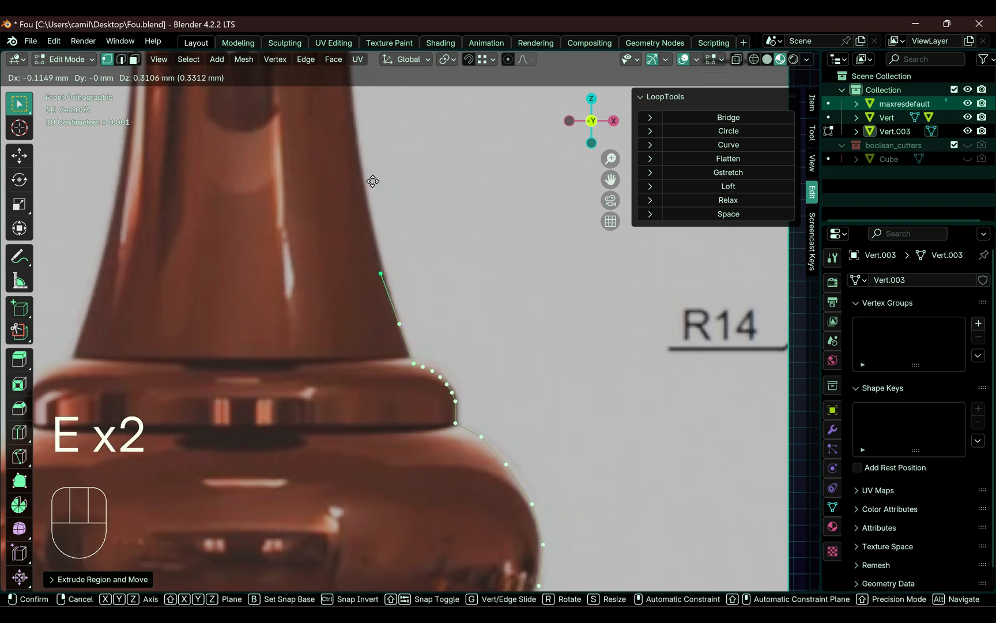
pyautogui.click(375, 180)
pyautogui.press('e')
pyautogui.click(363, 138)
pyautogui.press('e')
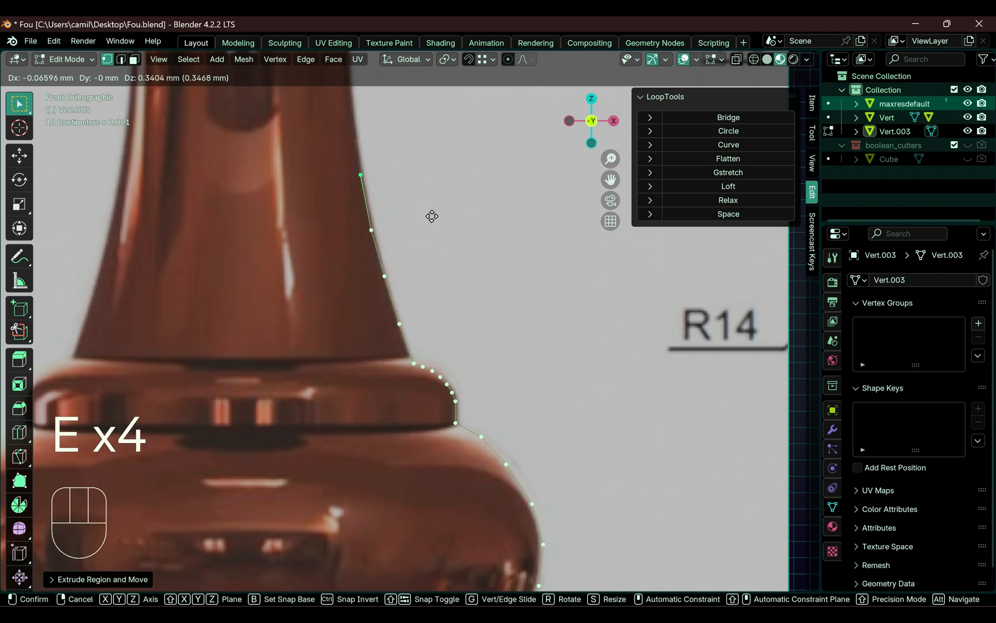
pyautogui.click(431, 218)
pyautogui.press('e')
pyautogui.click(426, 159)
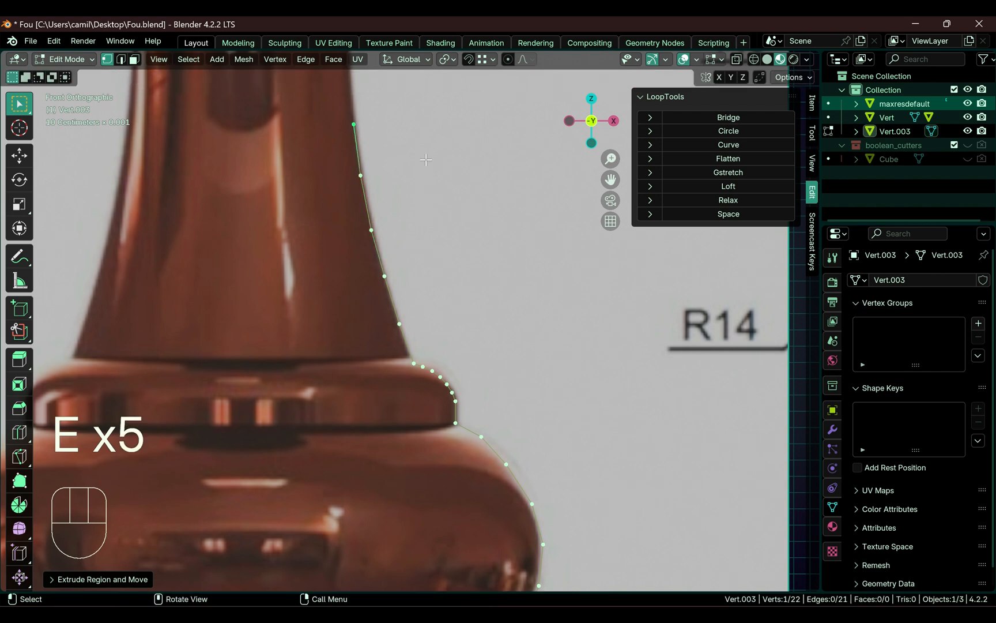
# Continue the profile up the narrow middle of the stem with four extruded vertices.
pyautogui.keyDown('shift'); pyautogui.moveTo(437, 106); pyautogui.dragTo(409, 347, button='middle'); pyautogui.keyUp('shift')
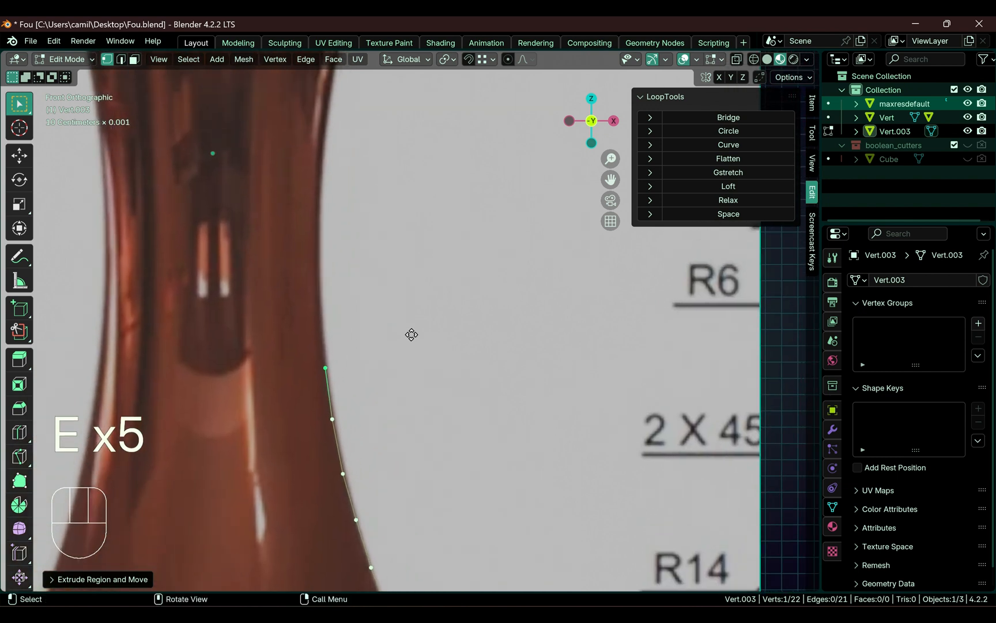
pyautogui.press('e')
pyautogui.click(407, 281)
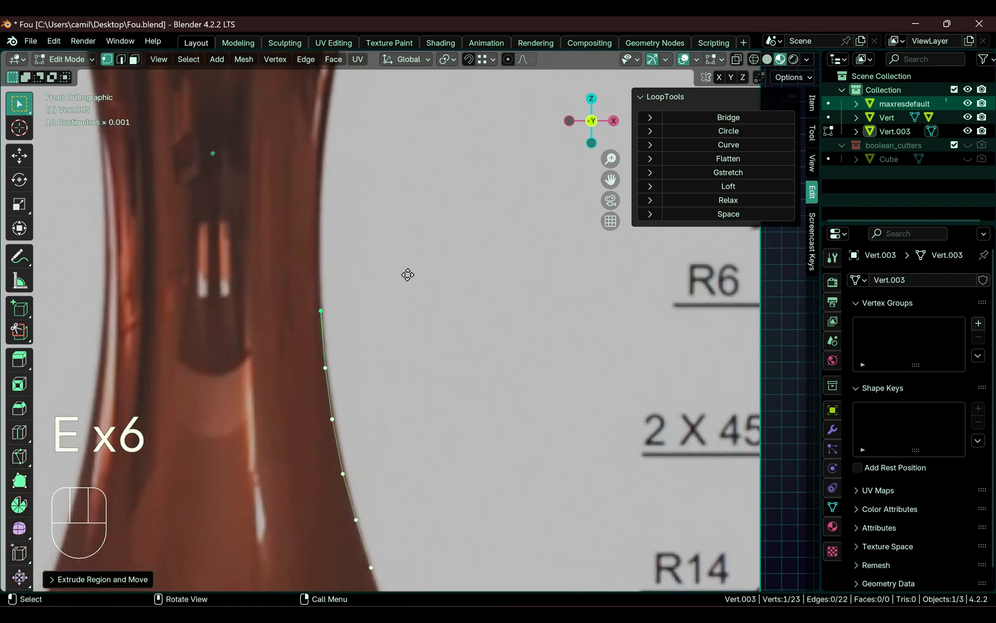
pyautogui.press('e')
pyautogui.click(405, 215)
pyautogui.press('e')
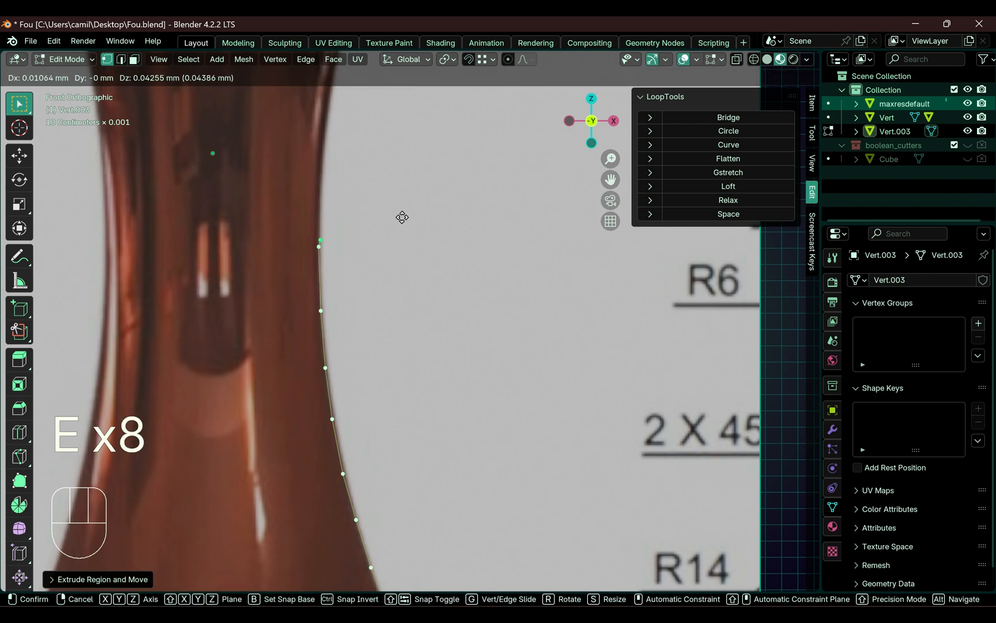
pyautogui.click(399, 175)
pyautogui.press('e')
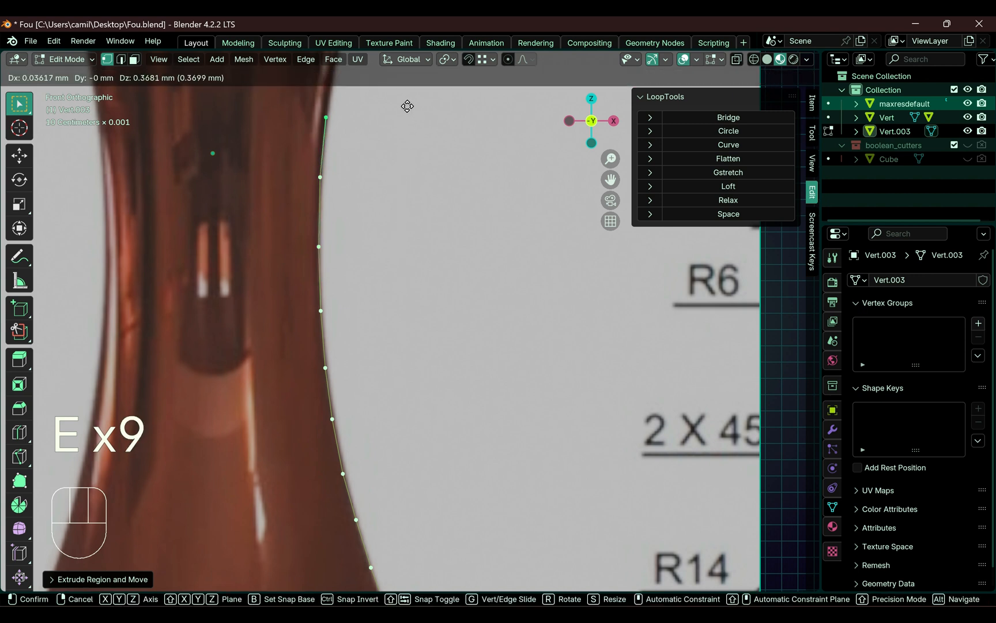
pyautogui.click(407, 105)
# Extrude three vertices along the stem's upper flare, ending at the underside of the ring below the head.
pyautogui.keyDown('shift'); pyautogui.moveTo(407, 105); pyautogui.dragTo(377, 355, button='middle'); pyautogui.keyUp('shift')
pyautogui.scroll(1, 377, 354)
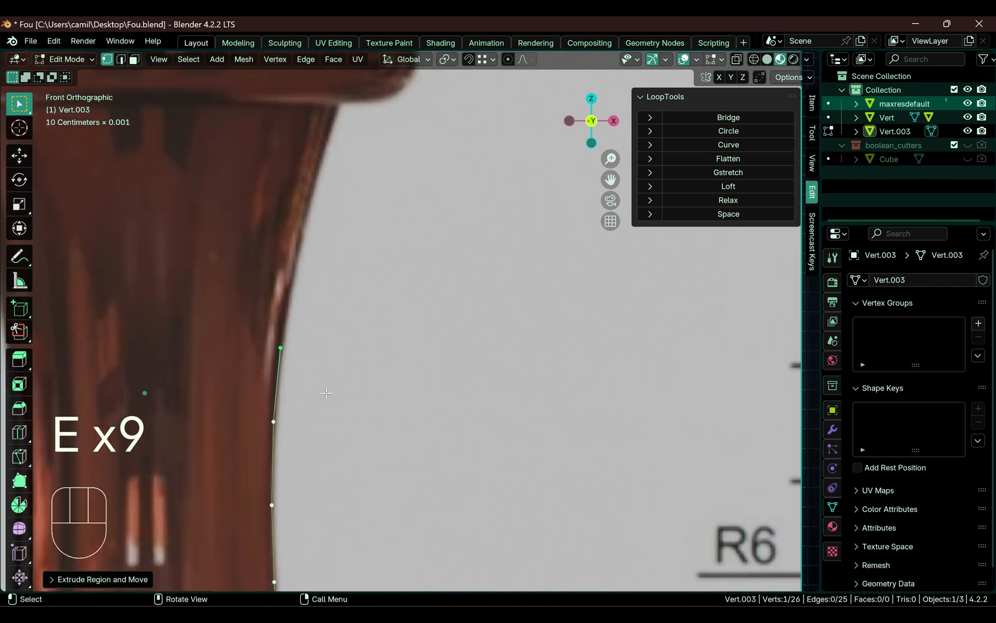
pyautogui.press('e')
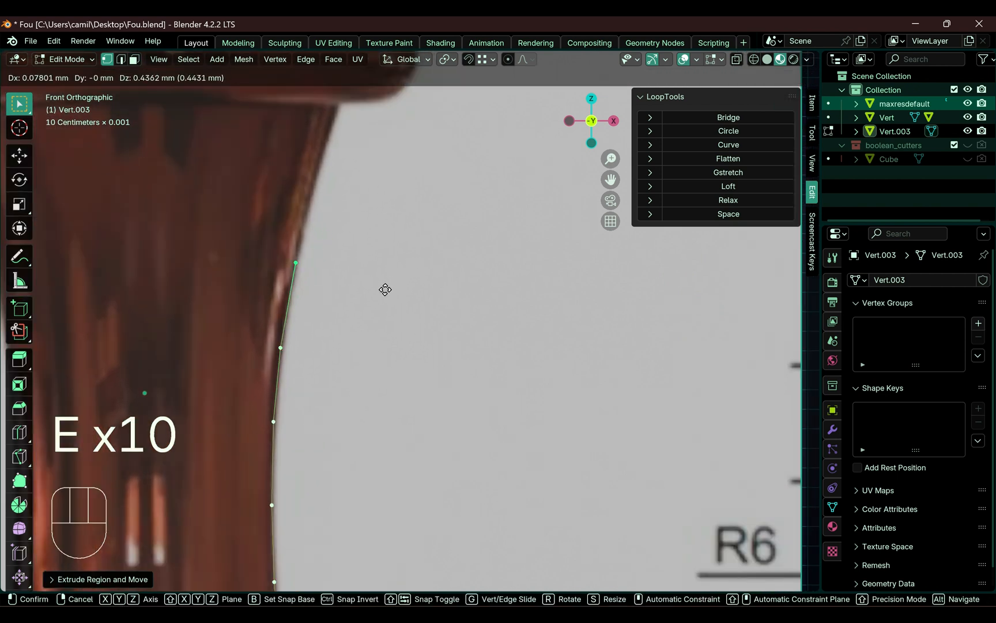
pyautogui.click(384, 288)
pyautogui.press('e')
pyautogui.click(406, 205)
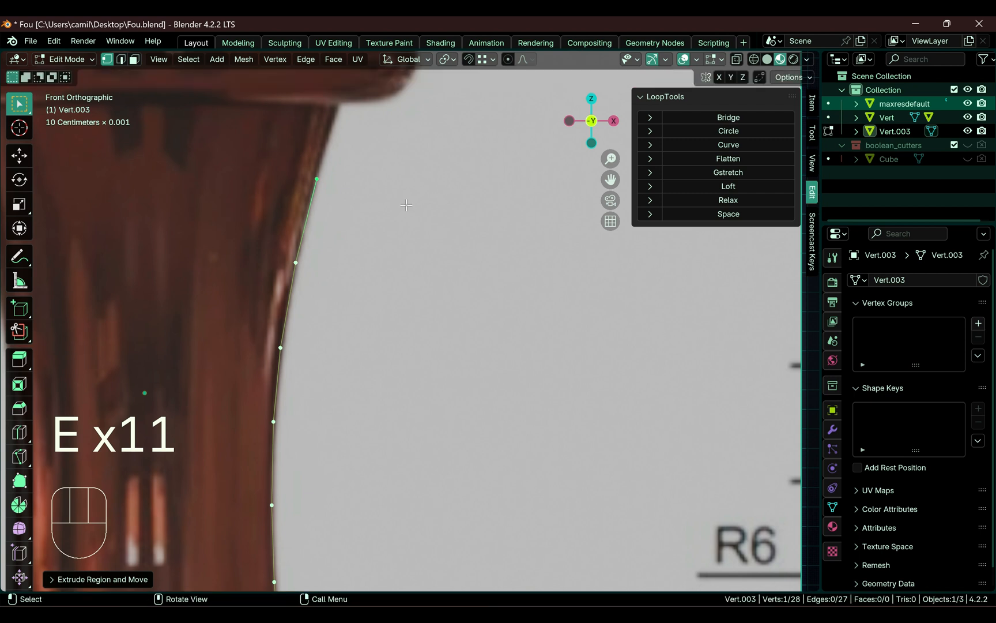
pyautogui.press('e')
pyautogui.click(429, 121)
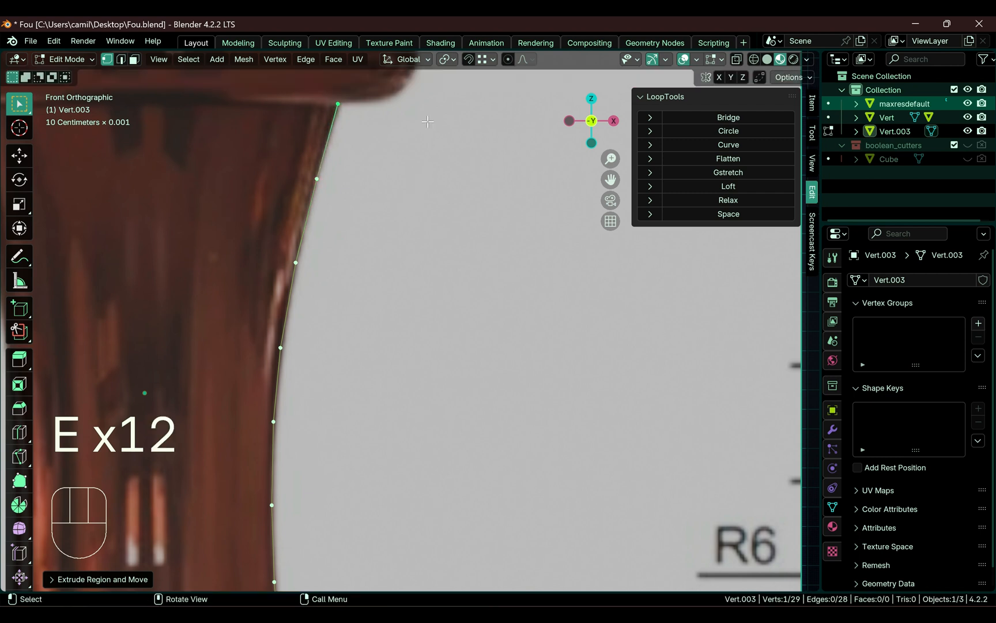
# Trace the lower half of the rounded ring below the head with four extruded vertices.
pyautogui.keyDown('shift'); pyautogui.moveTo(419, 136); pyautogui.dragTo(423, 368, button='middle'); pyautogui.keyUp('shift')
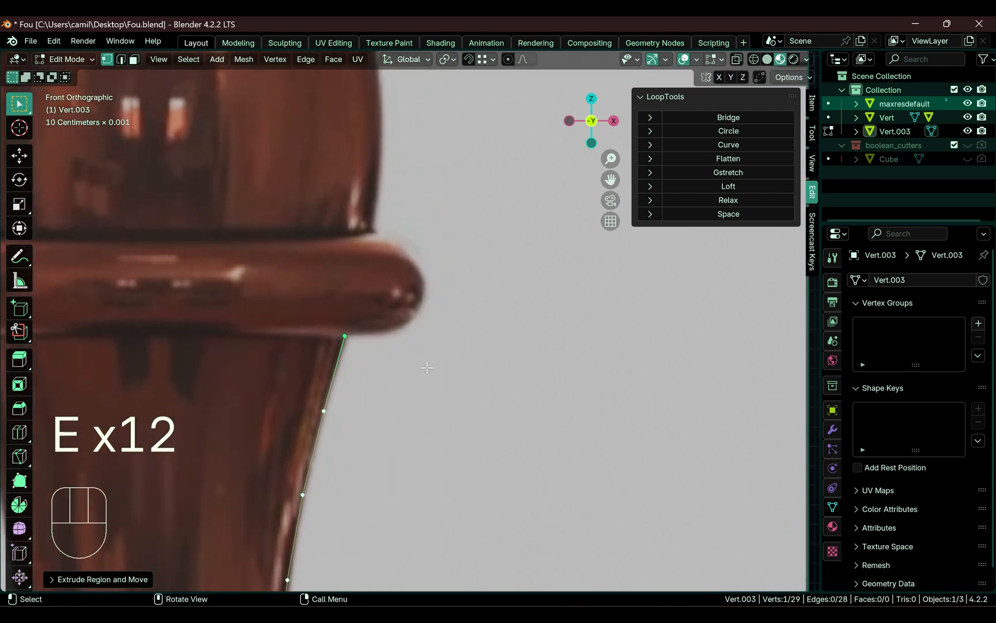
pyautogui.press('e')
pyautogui.click(464, 367)
pyautogui.press('e')
pyautogui.click(489, 355)
pyautogui.press('e')
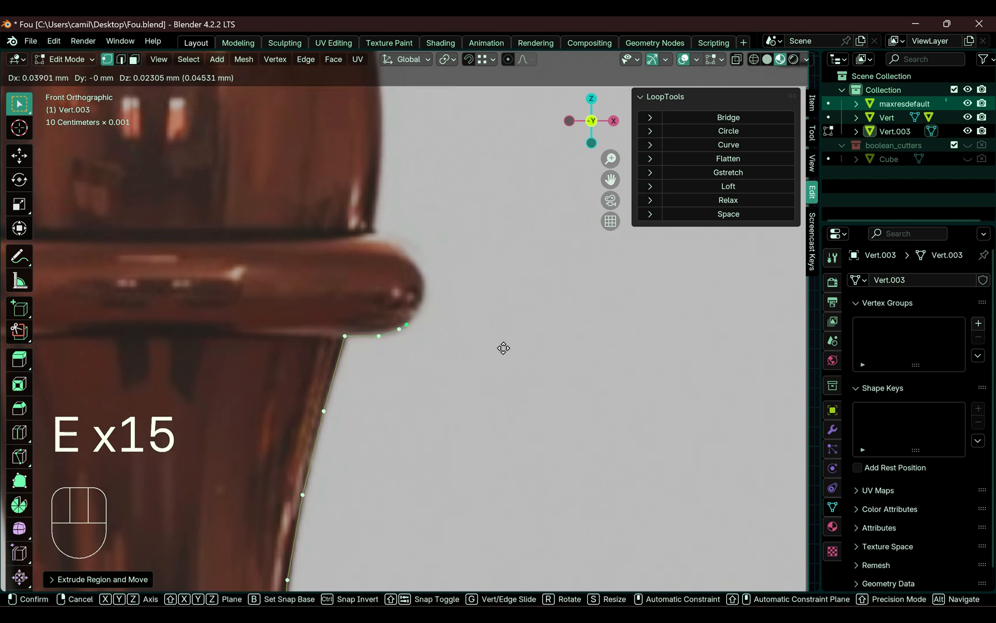
pyautogui.click(500, 344)
pyautogui.press('e')
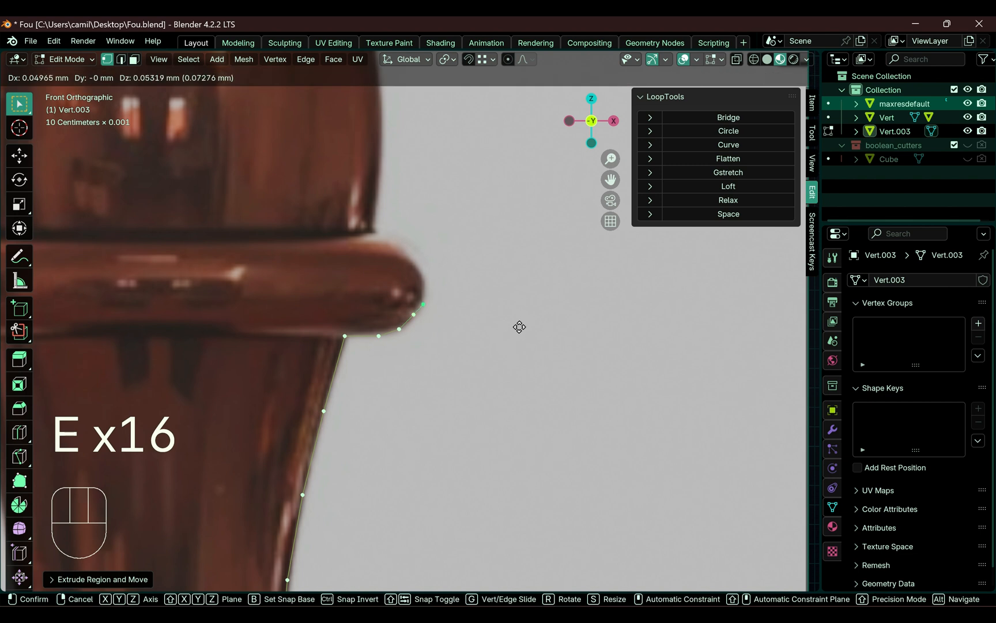
pyautogui.click(518, 326)
# Trace the ring's upper half with five extruded vertices, ending at the base of the head.
pyautogui.press('e')
pyautogui.click(519, 294)
pyautogui.press('e')
pyautogui.click(511, 279)
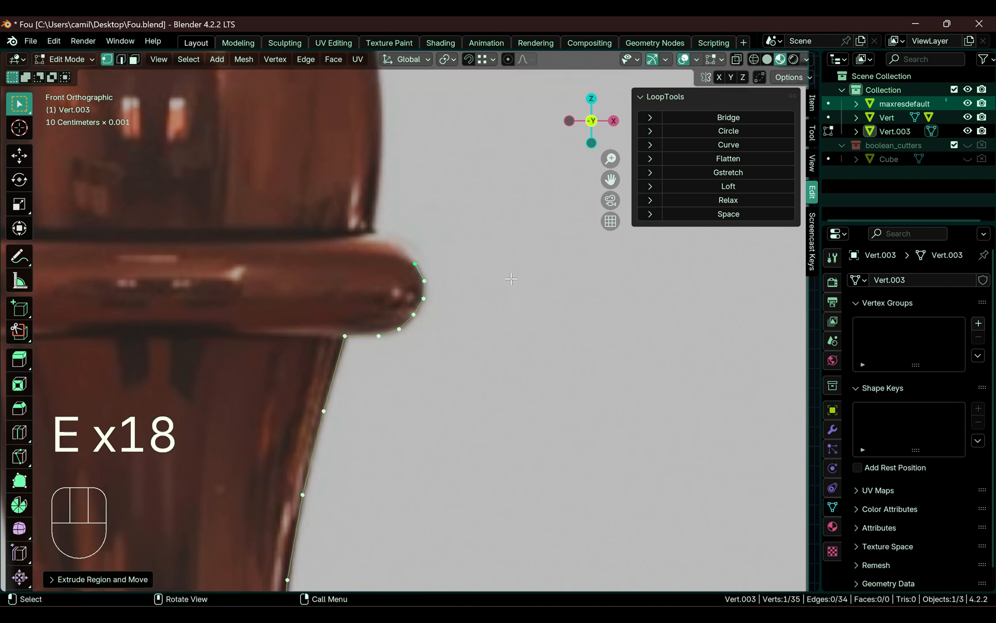
pyautogui.press('e')
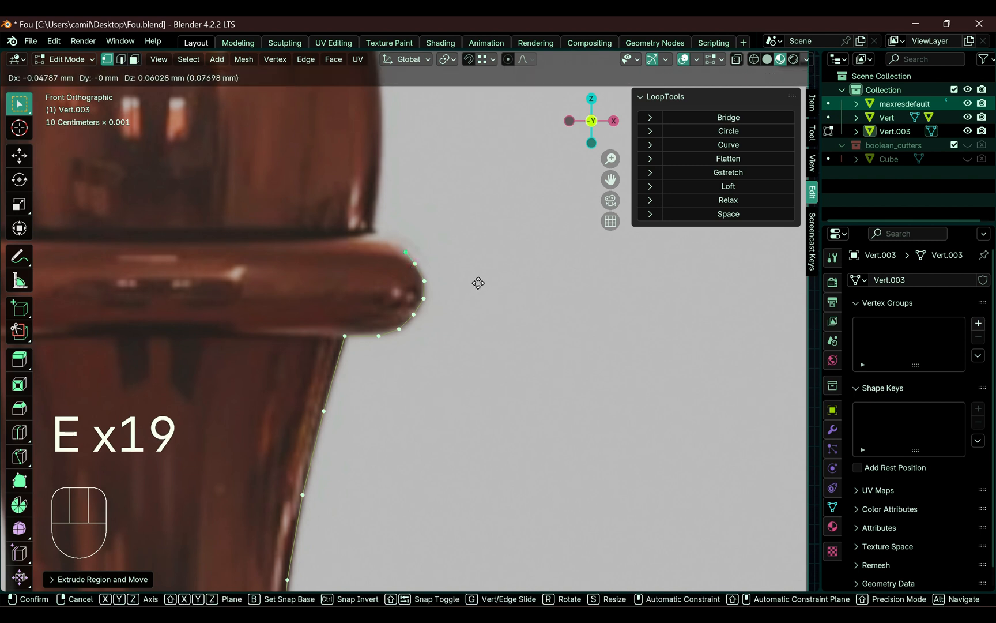
pyautogui.click(479, 285)
pyautogui.press('e')
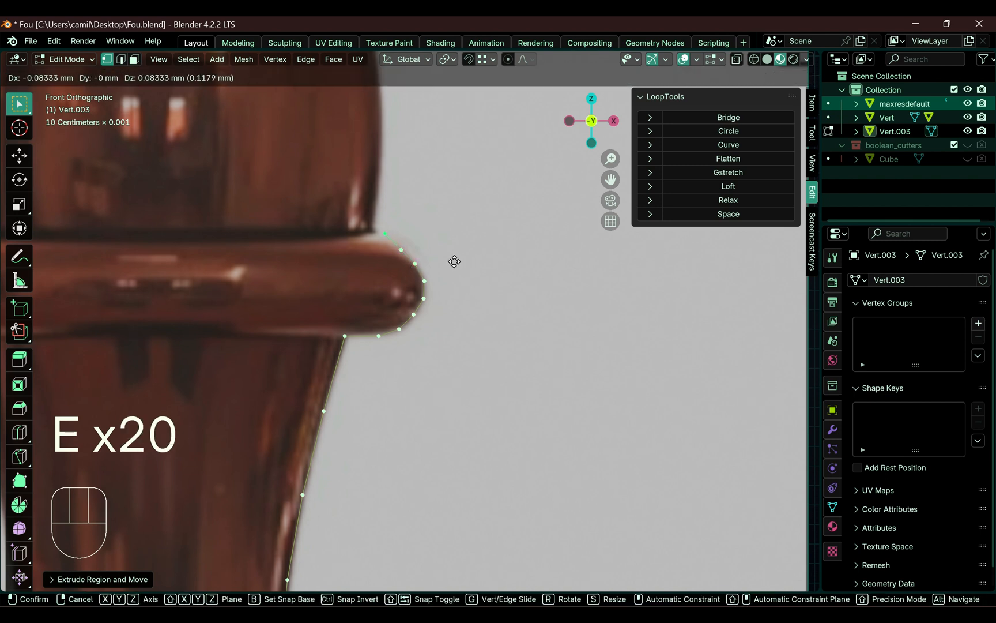
pyautogui.click(455, 265)
pyautogui.press('e')
pyautogui.click(442, 259)
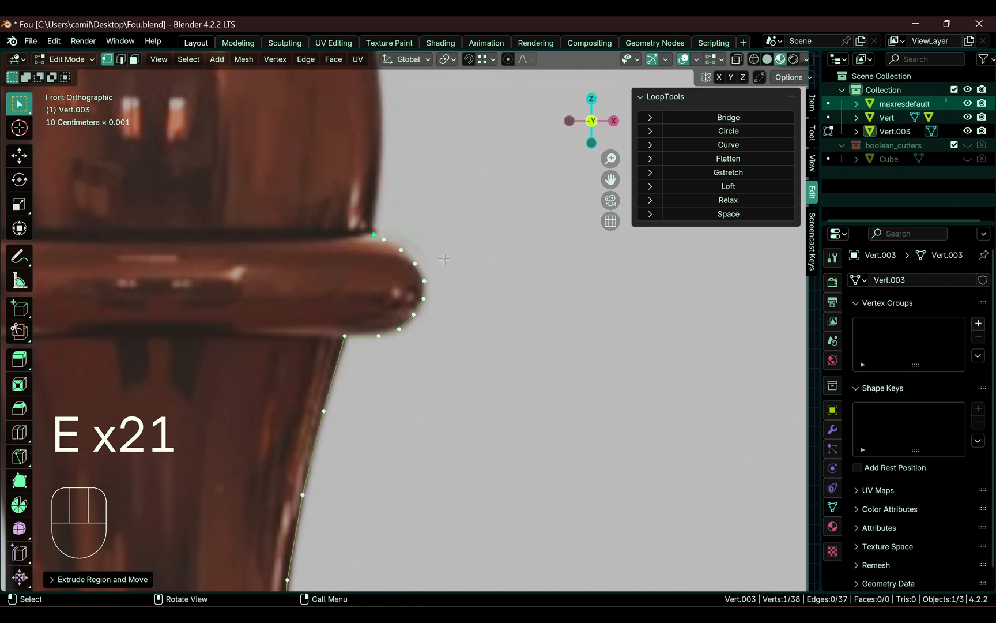
# Extrude four vertices up the lower side of the bishop's head, past its widest point.
pyautogui.press('e')
pyautogui.click(443, 230)
pyautogui.press('e')
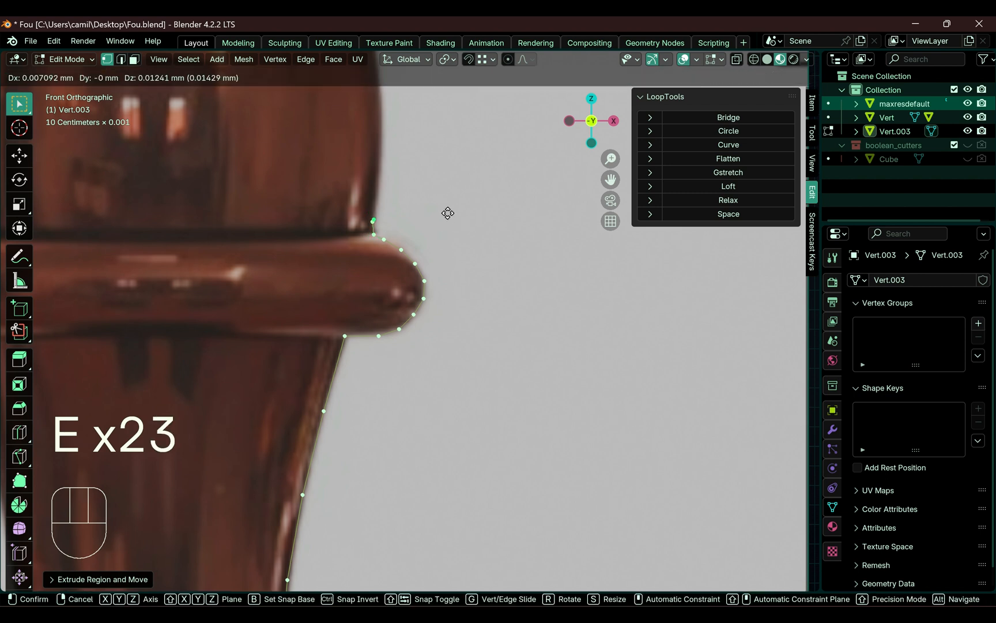
pyautogui.click(452, 179)
pyautogui.keyDown('shift'); pyautogui.moveTo(412, 185); pyautogui.dragTo(453, 374, button='middle'); pyautogui.keyUp('shift')
pyautogui.press('e')
pyautogui.click(539, 325)
pyautogui.press('e')
pyautogui.click(536, 270)
# Continue the outline with four extruded vertices along the inward-curving middle part of the head.
pyautogui.press('e')
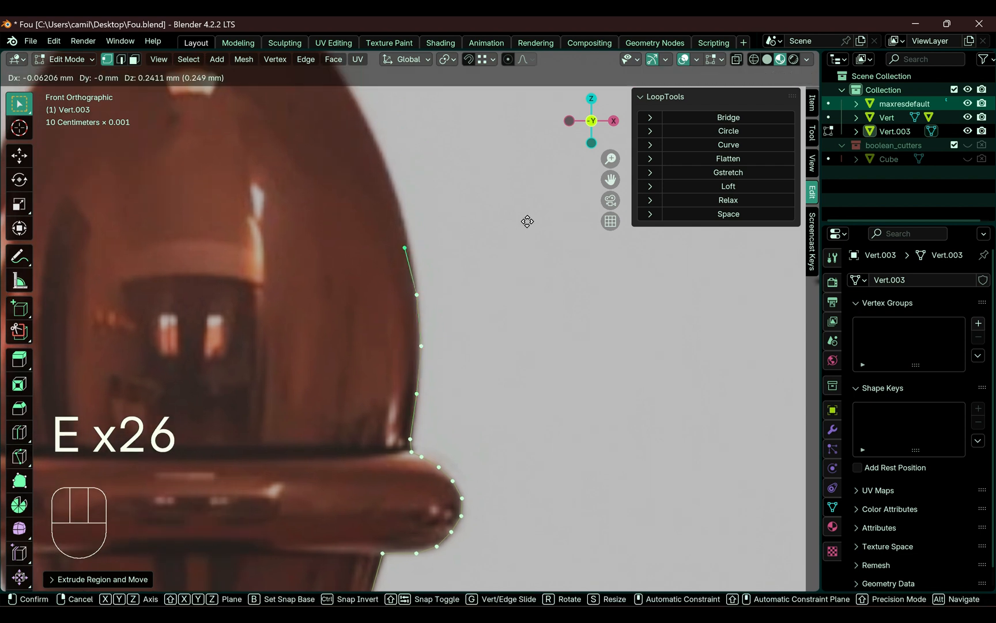
pyautogui.click(528, 218)
pyautogui.press('e')
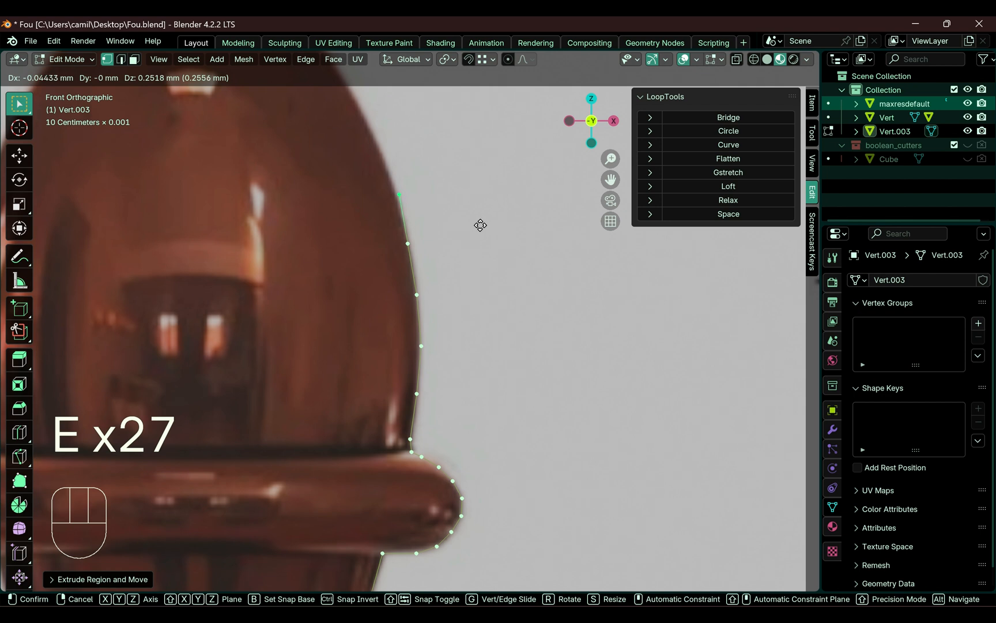
pyautogui.click(479, 228)
pyautogui.press('e')
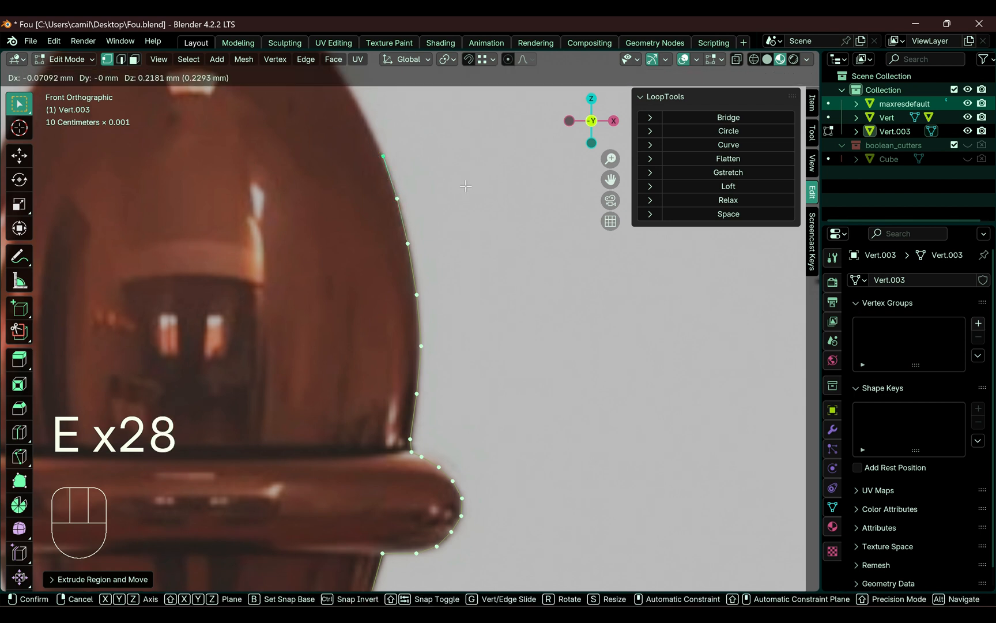
pyautogui.click(466, 188)
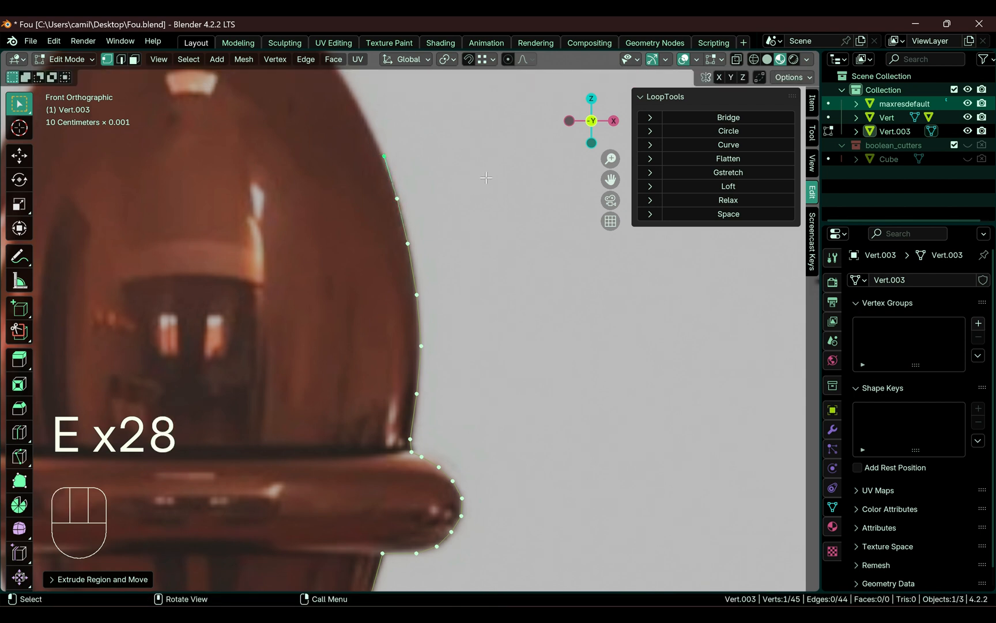
pyautogui.press('e')
pyautogui.click(453, 142)
# Trace the head's tapering upper part with five extruded vertices, ending where the ball finial begins.
pyautogui.keyDown('shift'); pyautogui.moveTo(394, 152); pyautogui.dragTo(547, 325, button='middle'); pyautogui.keyUp('shift')
pyautogui.press('e')
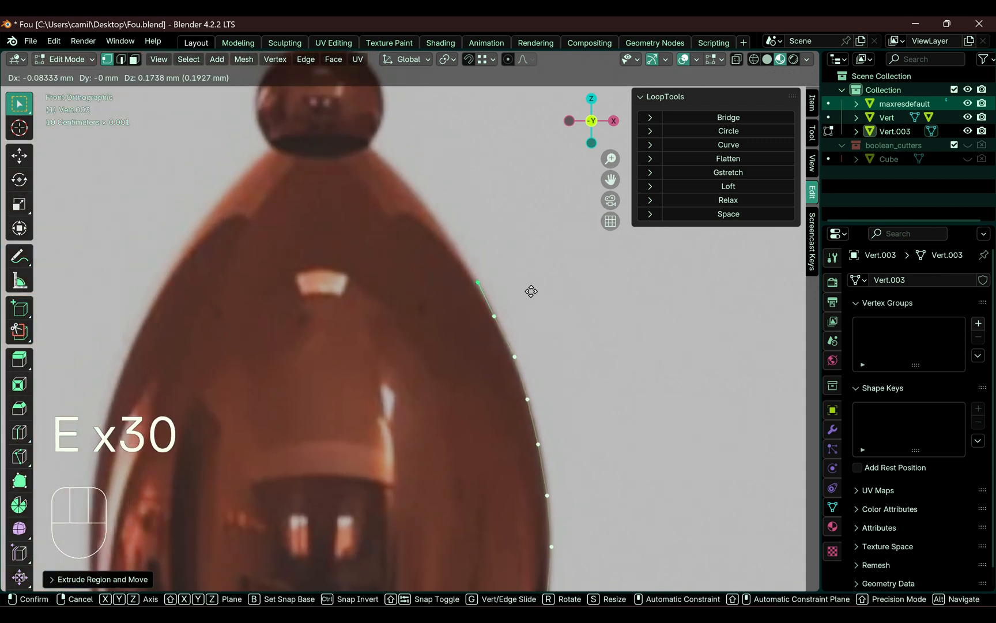
pyautogui.click(525, 283)
pyautogui.press('e')
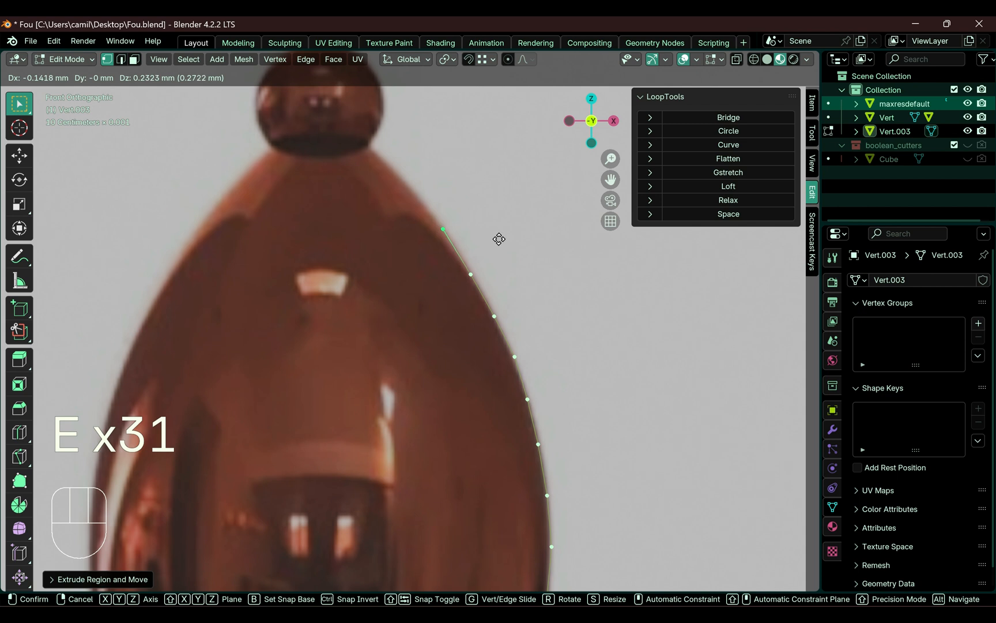
pyautogui.click(499, 238)
pyautogui.press('e')
pyautogui.click(468, 197)
pyautogui.press('e')
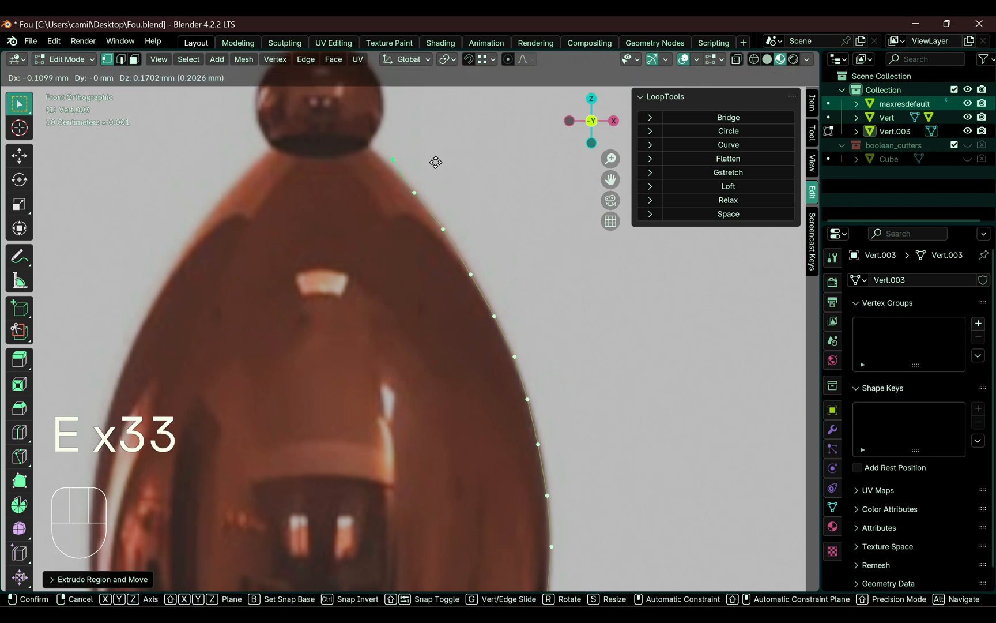
pyautogui.click(432, 167)
pyautogui.press('e')
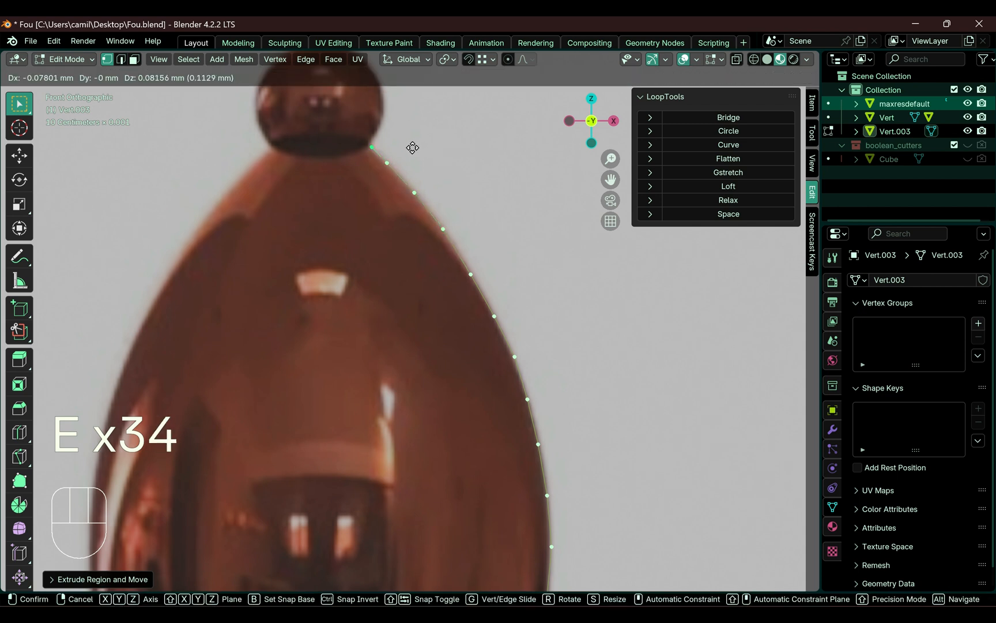
pyautogui.click(410, 148)
# Trace the lower side of the ball finial up to its widest point with four extruded vertices.
pyautogui.scroll(3, 367, 163)
pyautogui.keyDown('shift'); pyautogui.moveTo(420, 164); pyautogui.dragTo(476, 374, button='middle'); pyautogui.keyUp('shift')
pyautogui.press('e')
pyautogui.click(467, 338)
pyautogui.press('e')
pyautogui.click(488, 311)
pyautogui.press('e')
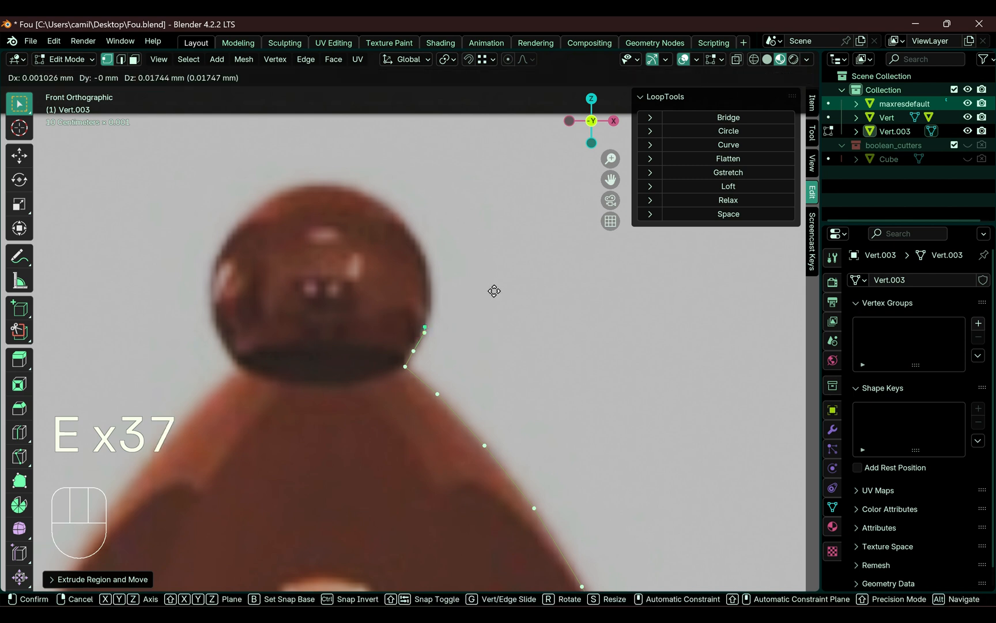
pyautogui.click(496, 283)
pyautogui.press('e')
pyautogui.click(498, 254)
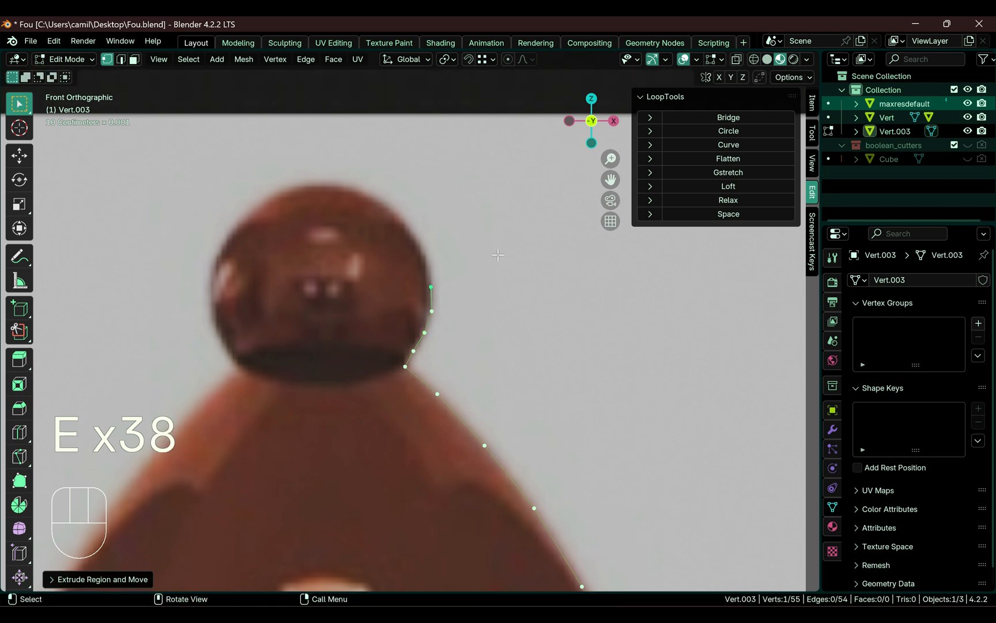
# Extrude five vertices around the upper curve of the ball finial toward its crown.
pyautogui.press('e')
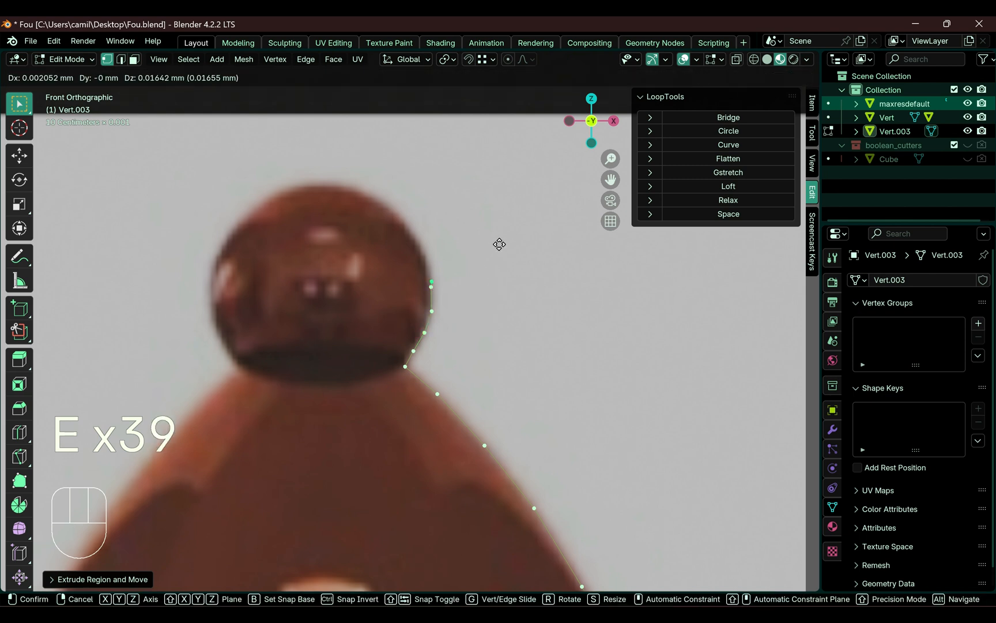
pyautogui.click(494, 230)
pyautogui.press('e')
pyautogui.click(483, 201)
pyautogui.press('e')
pyautogui.click(463, 176)
pyautogui.press('e')
pyautogui.click(445, 162)
pyautogui.press('e')
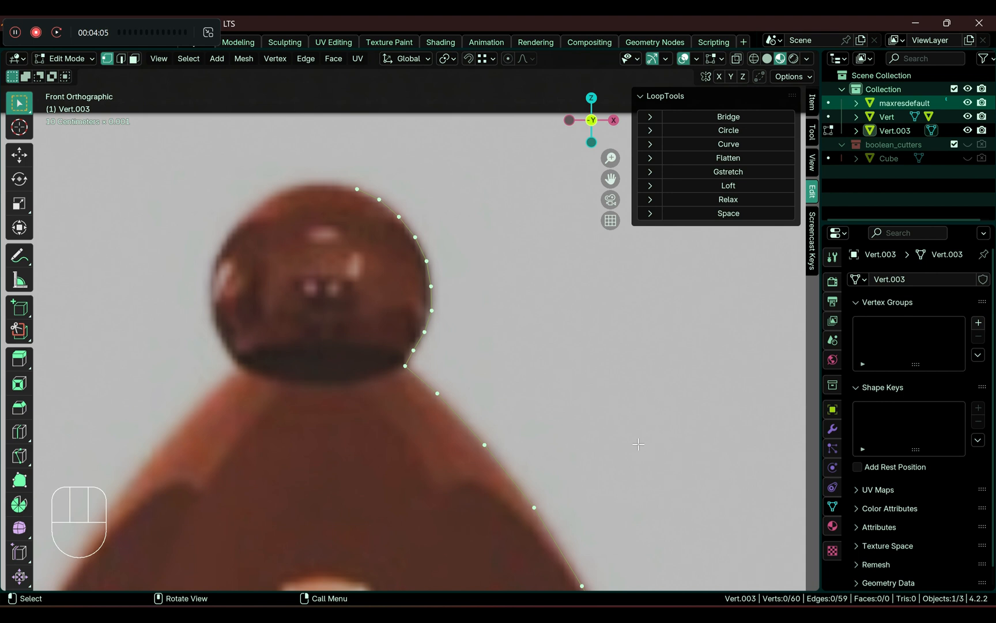
# Examine the whole traced half profile in front of the reference image, first from the front and in perspective.
pyautogui.scroll(-10, 477, 299)
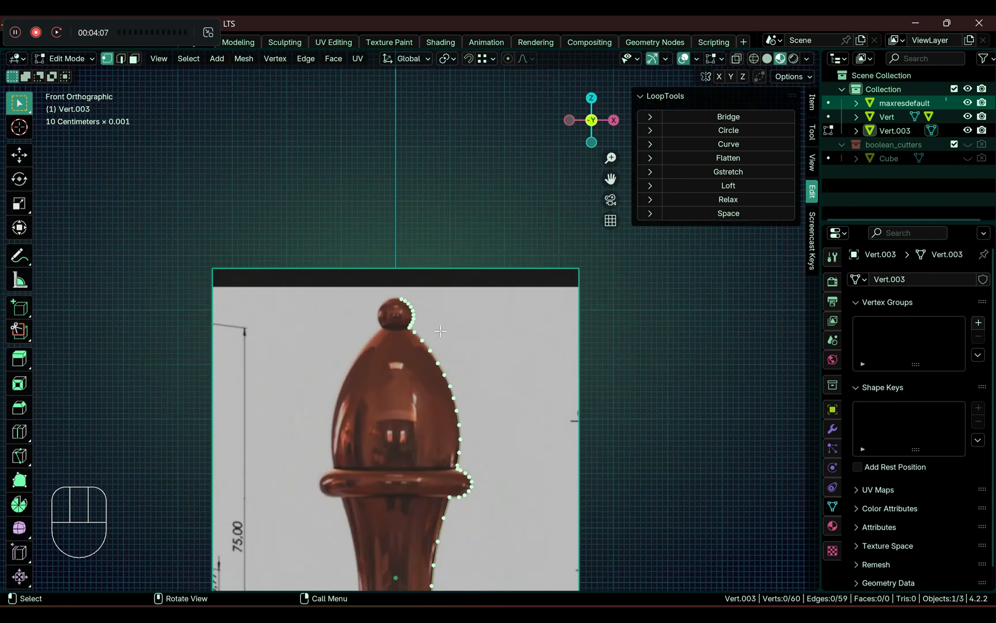
pyautogui.keyDown('shift'); pyautogui.moveTo(446, 431); pyautogui.dragTo(565, 370, button='middle'); pyautogui.keyUp('shift')
pyautogui.scroll(-4, 486, 344)
pyautogui.moveTo(487, 462); pyautogui.dragTo(415, 424, button='middle')
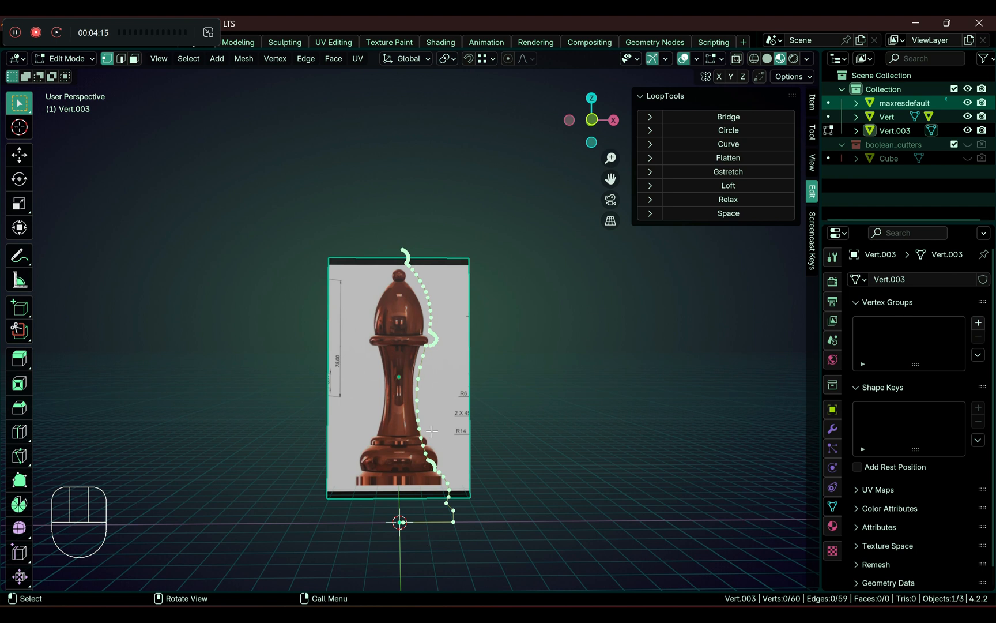
pyautogui.moveTo(511, 306); pyautogui.dragTo(533, 342, button='middle')
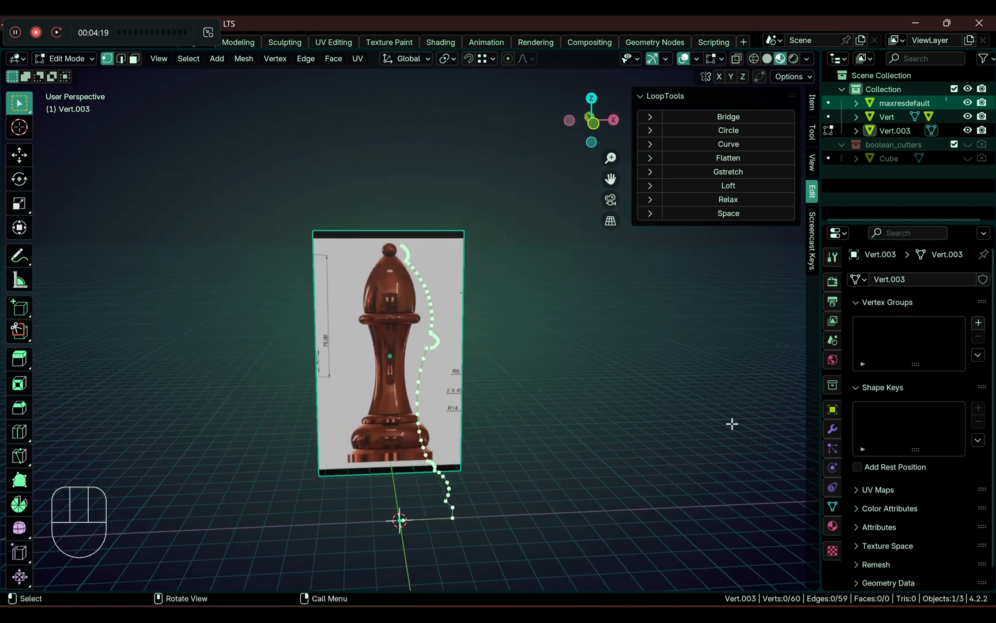
# Add a Screw modifier to the traced profile to revolve it 360° around the Z axis, and return to Object Mode.
pyautogui.click(834, 428)
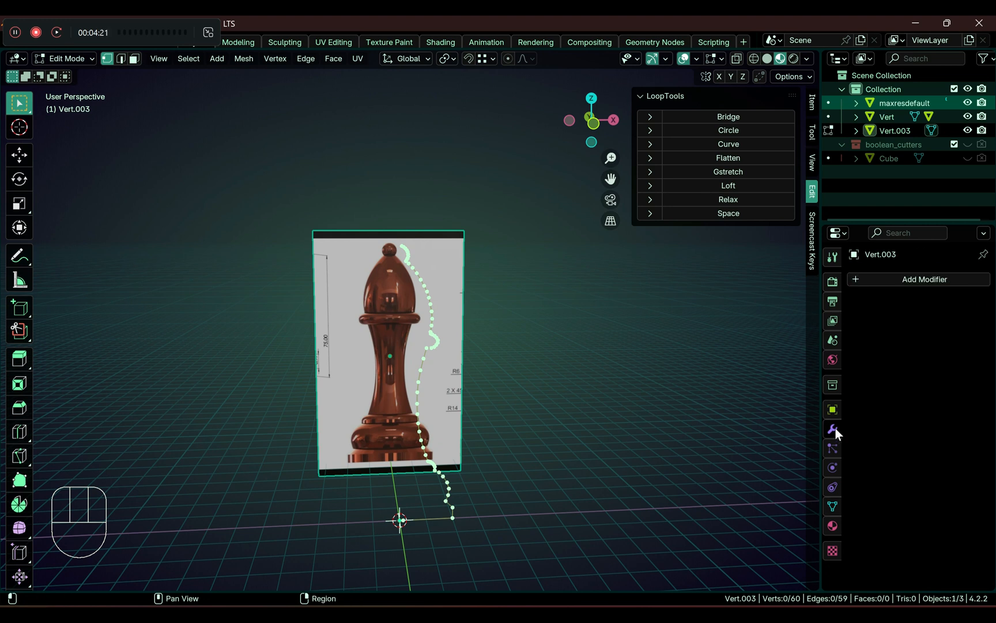
pyautogui.click(894, 280)
pyautogui.moveTo(884, 324)
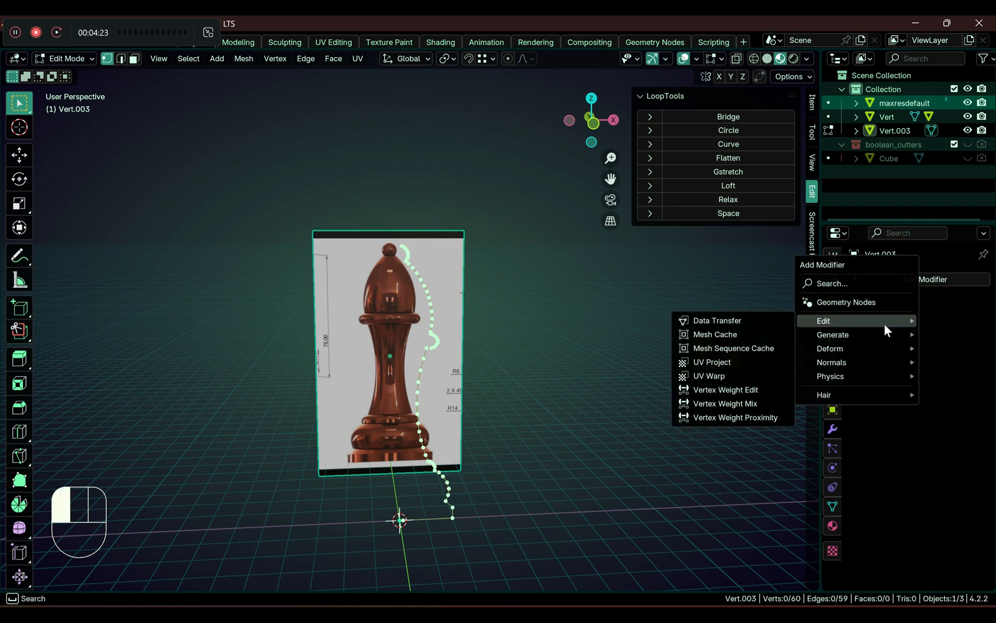
pyautogui.click(874, 282)
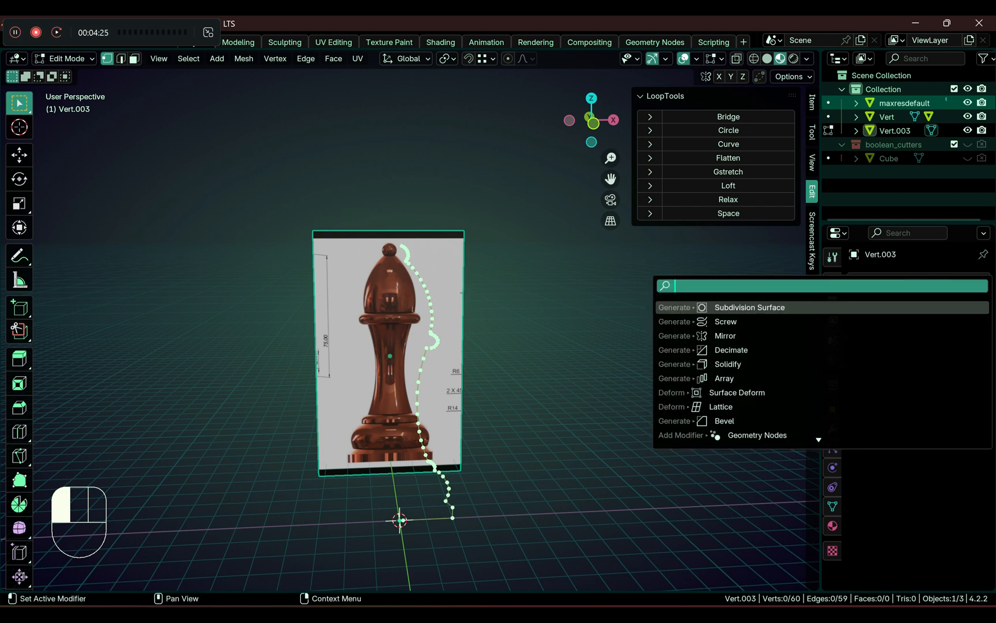
pyautogui.write('scre')
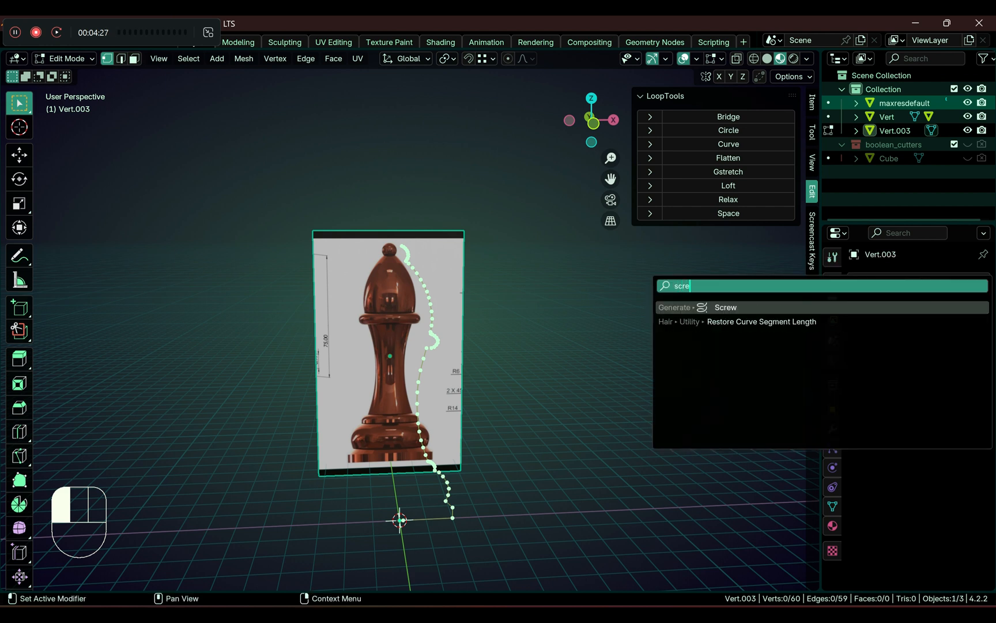
pyautogui.click(798, 308)
pyautogui.moveTo(530, 385); pyautogui.dragTo(576, 385, button='middle')
pyautogui.press('Tab')
pyautogui.moveTo(573, 296); pyautogui.dragTo(485, 318, button='middle')
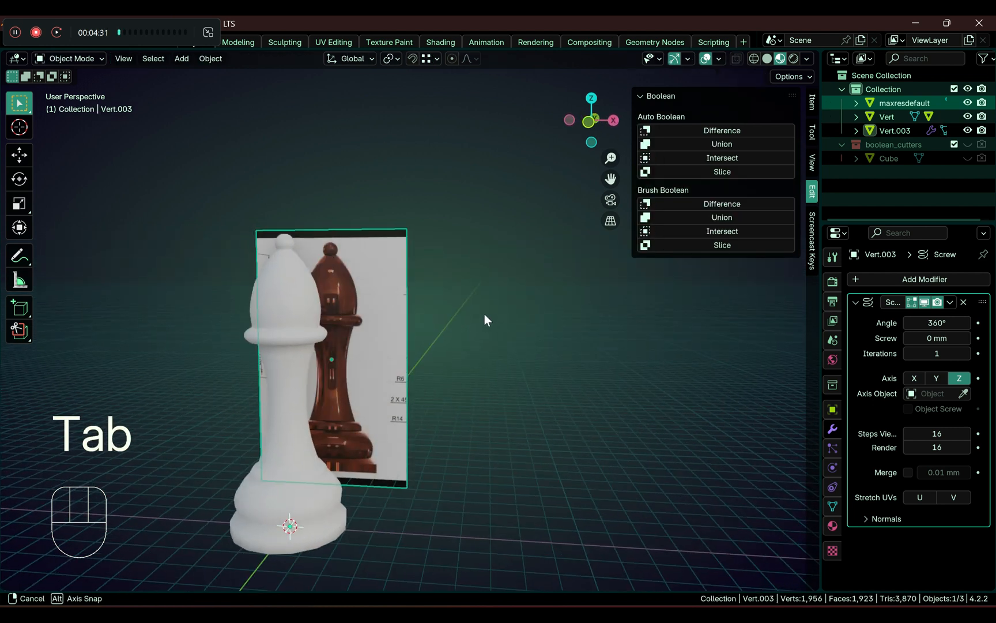
# Select the revolved bishop, inspect its body and base, and apply the Screw modifier.
pyautogui.click(279, 456)
pyautogui.press('KP_Decimal')
pyautogui.moveTo(275, 472); pyautogui.dragTo(372, 377, button='middle')
pyautogui.scroll(2, 424, 461)
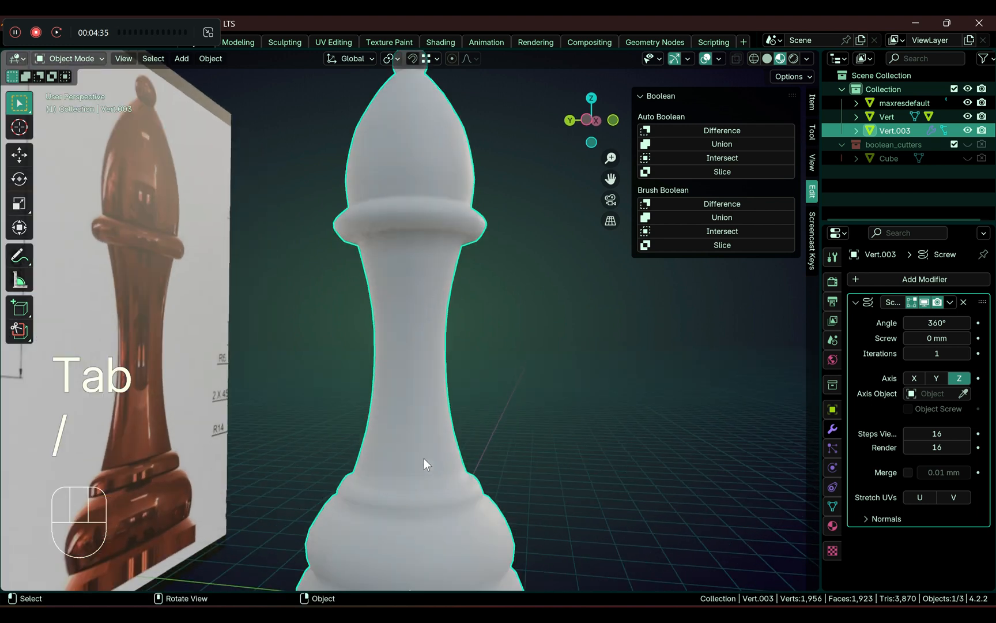
pyautogui.scroll(3, 427, 463)
pyautogui.keyDown('shift'); pyautogui.moveTo(429, 465); pyautogui.dragTo(567, 193, button='middle'); pyautogui.keyUp('shift')
pyautogui.moveTo(468, 263); pyautogui.dragTo(358, 526, button='middle')
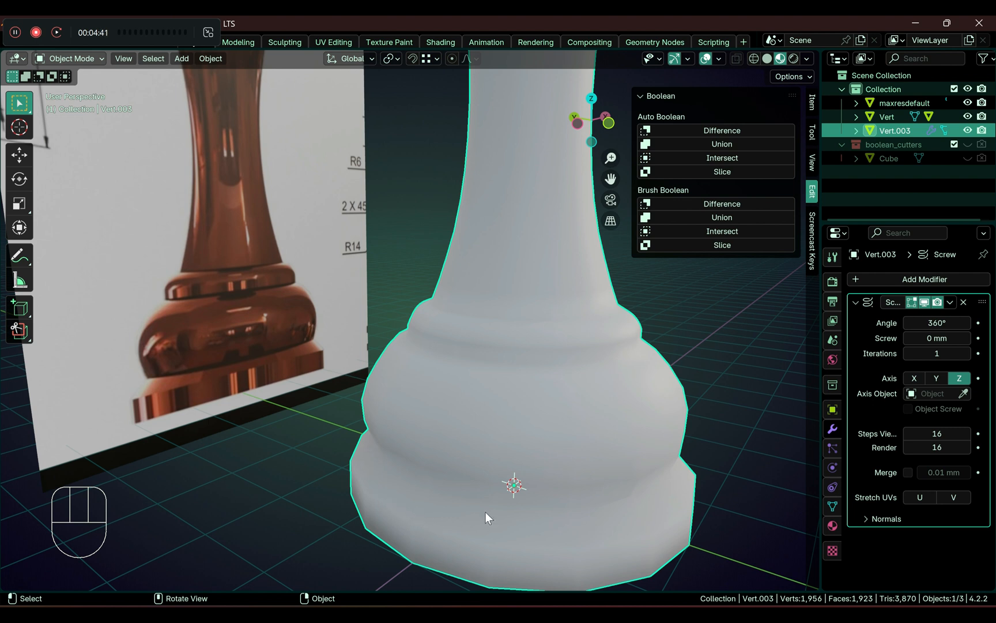
pyautogui.moveTo(706, 398); pyautogui.dragTo(661, 401, button='middle')
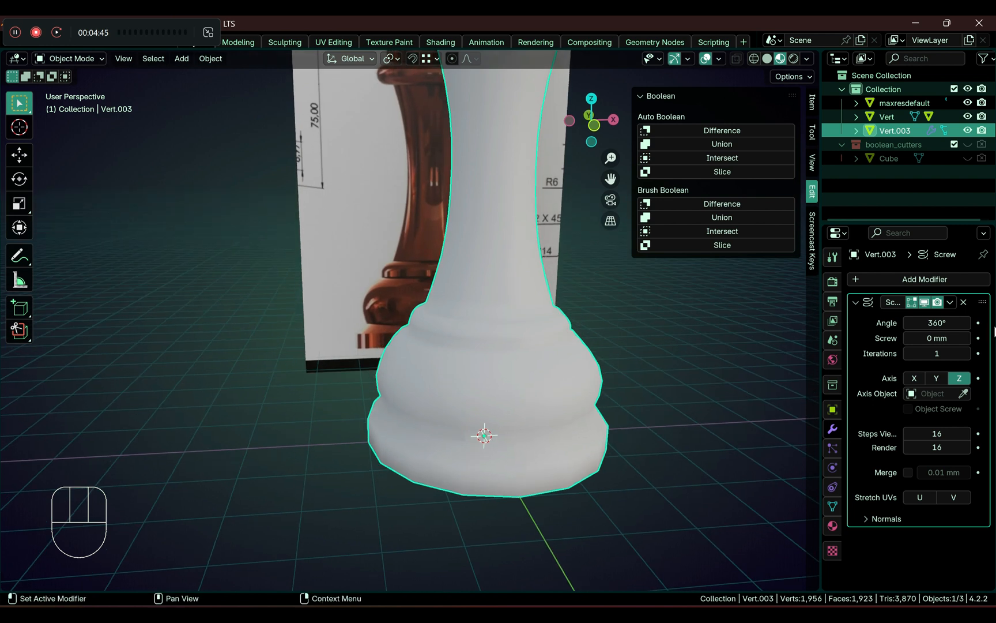
pyautogui.click(949, 300)
pyautogui.click(911, 316)
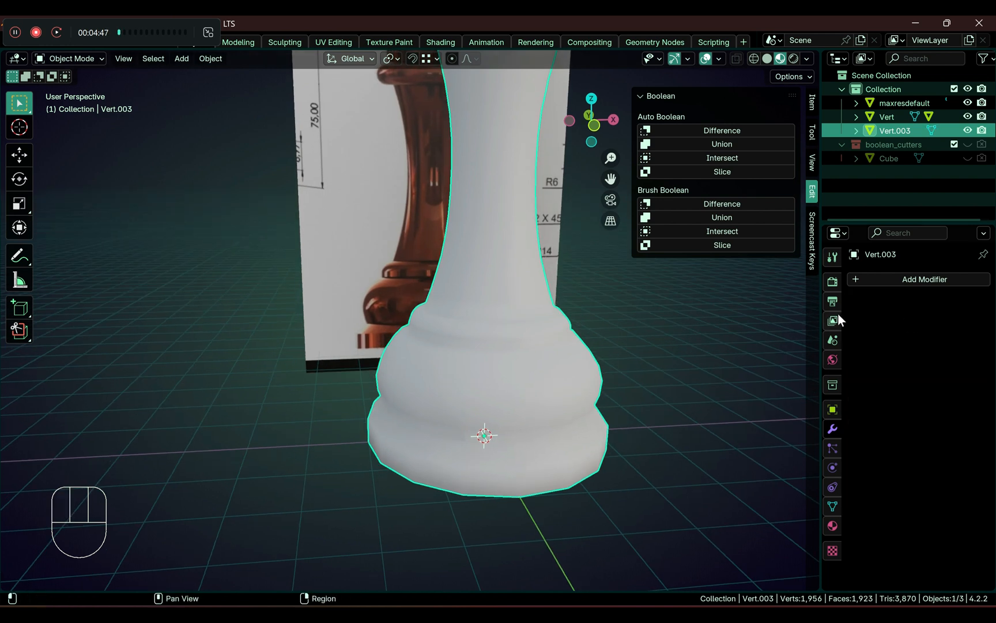
# Add a Catmull-Clark Subdivision Surface modifier to the bishop with the viewport level set to 3.
pyautogui.moveTo(643, 327); pyautogui.dragTo(563, 416, button='middle')
pyautogui.click(949, 280)
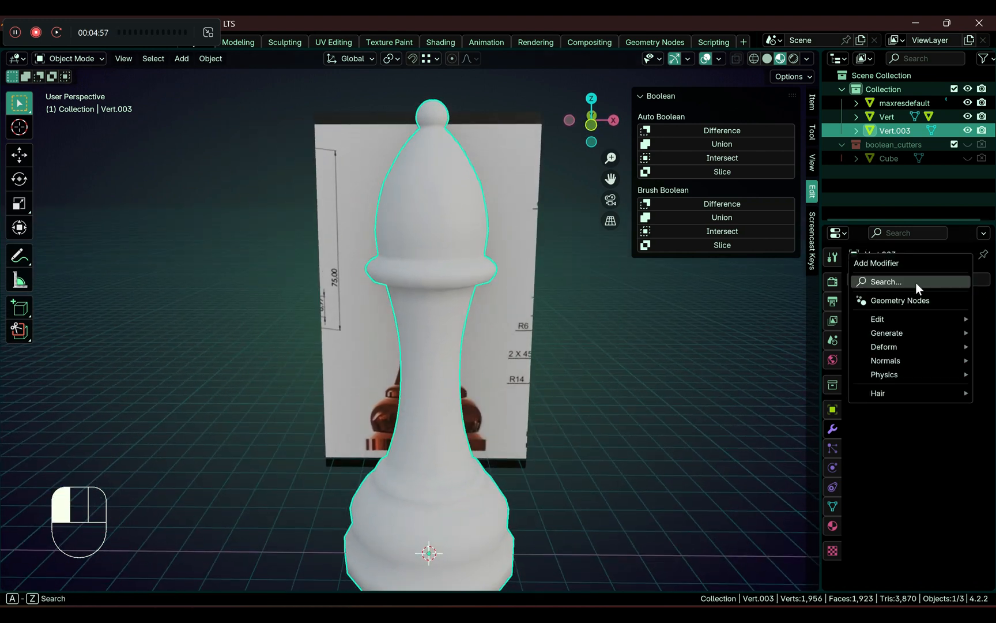
pyautogui.click(916, 282)
pyautogui.write('sub')
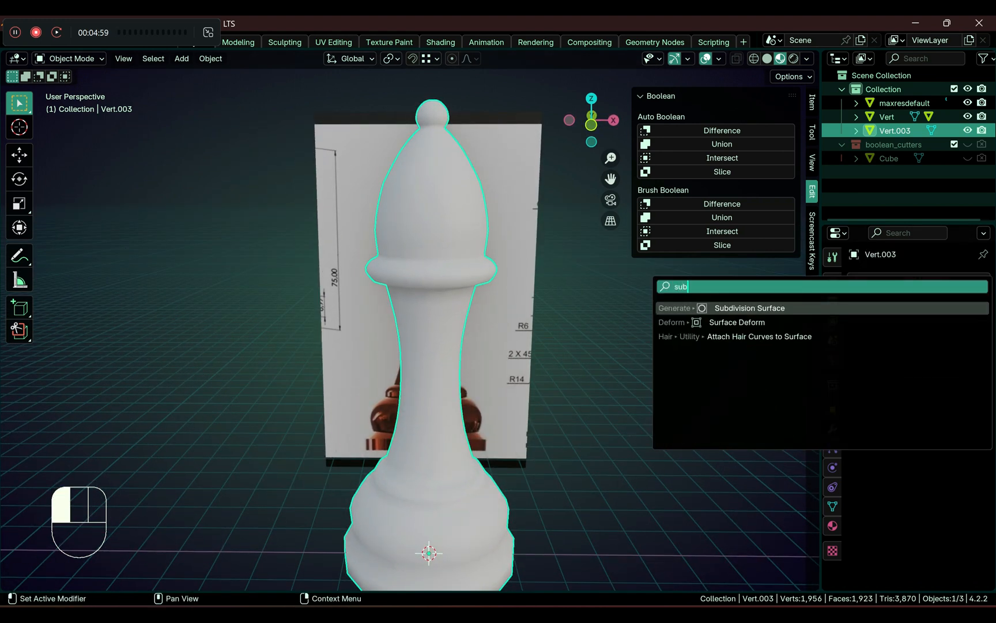
pyautogui.press('Return')
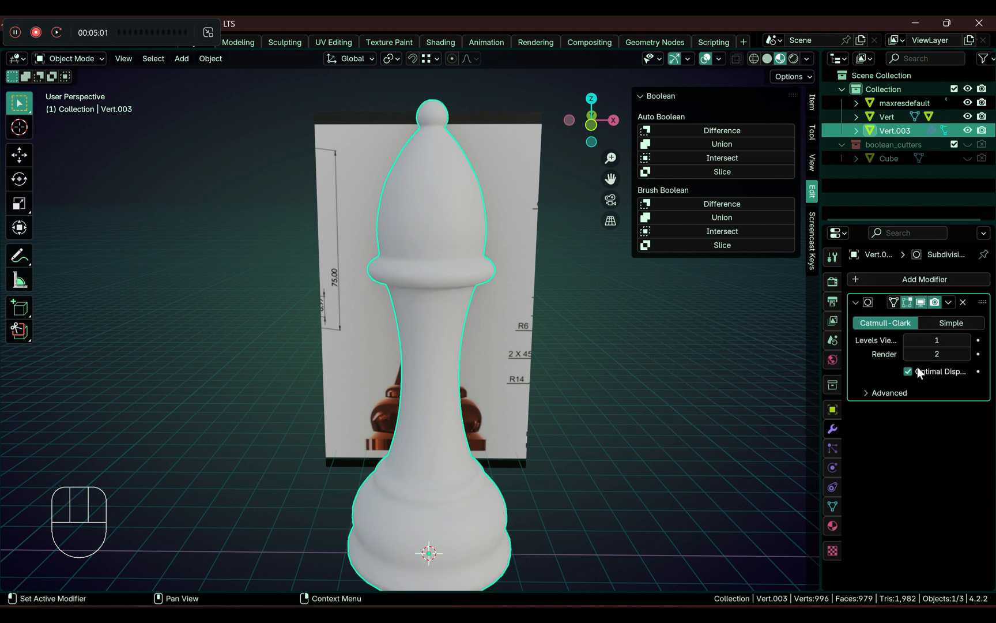
pyautogui.click(967, 340)
pyautogui.click(967, 339)
pyautogui.moveTo(573, 468); pyautogui.dragTo(536, 452, button='middle')
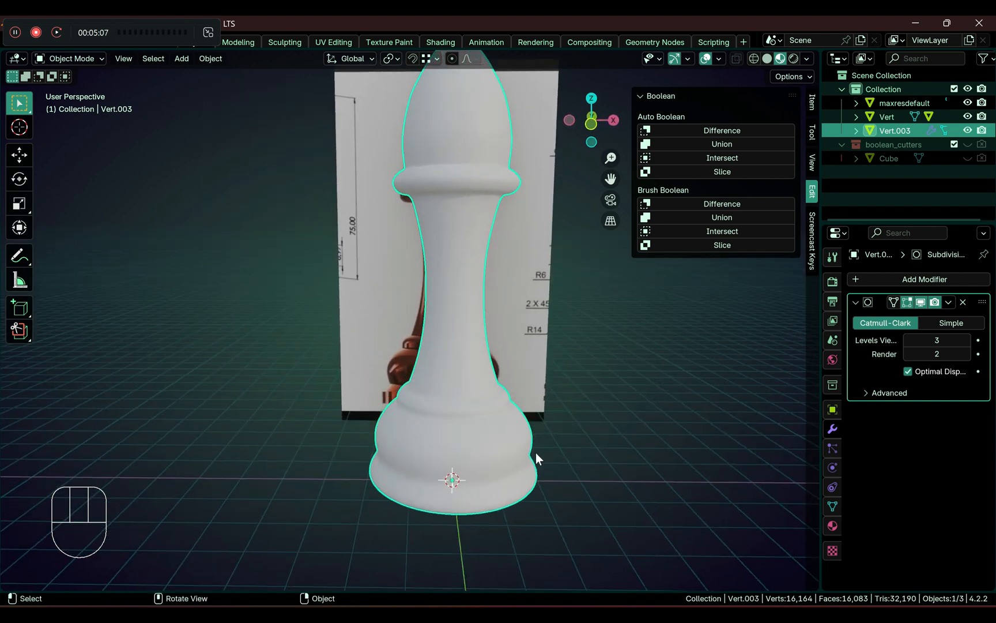
pyautogui.moveTo(563, 304); pyautogui.dragTo(614, 299, button='middle')
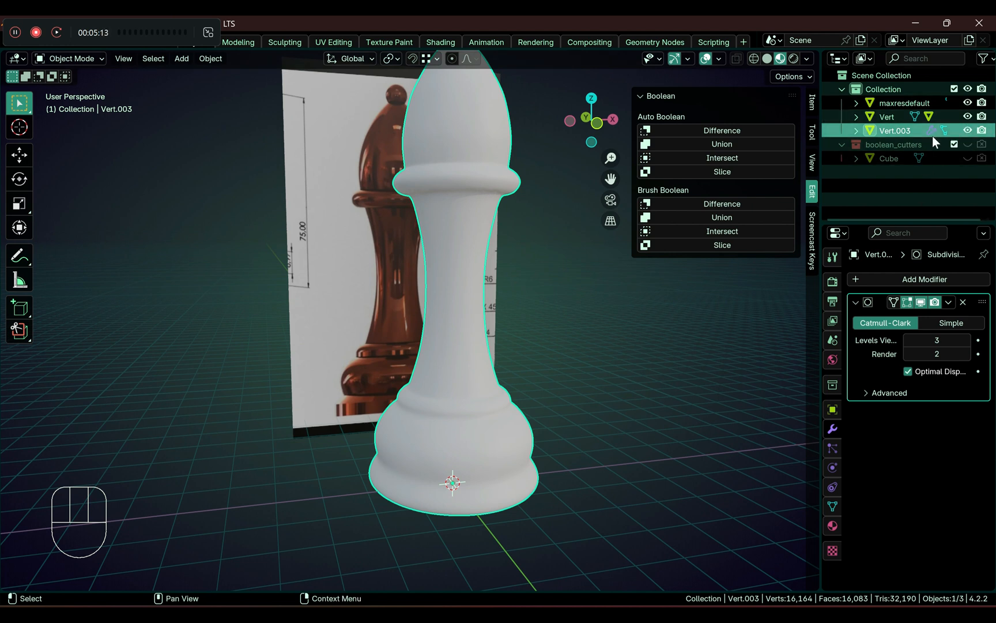
# Hide the maxresdefault reference image and switch the viewport to Solid shading.
pyautogui.click(969, 116)
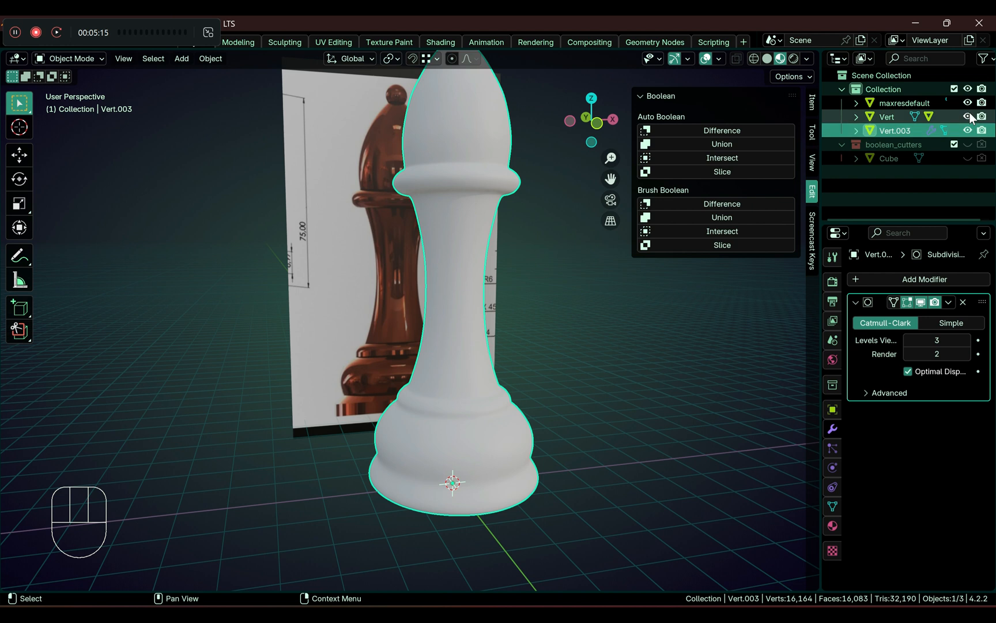
pyautogui.click(969, 130)
pyautogui.click(968, 130)
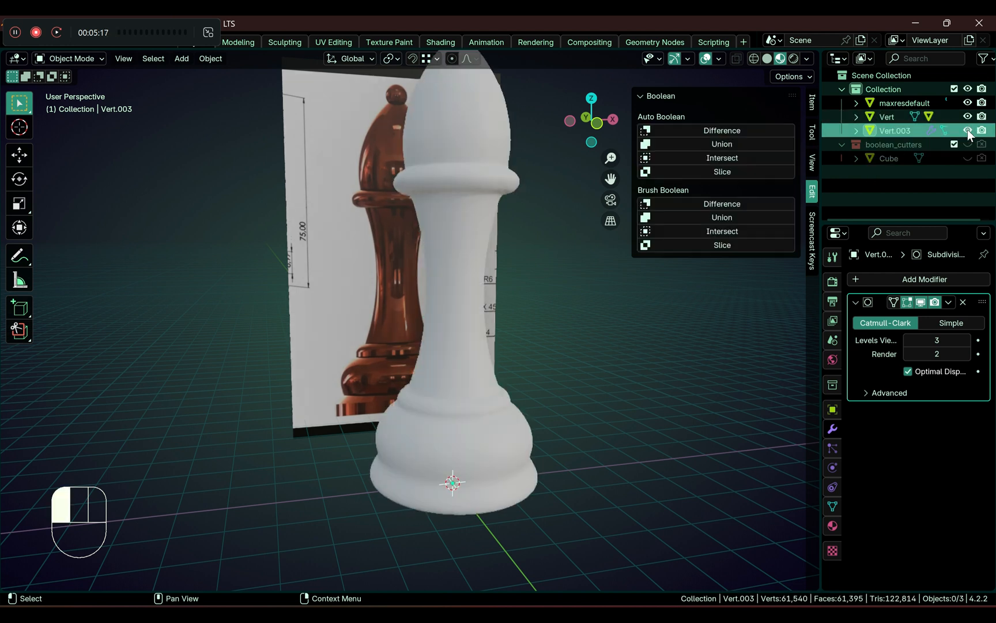
pyautogui.click(969, 103)
pyautogui.moveTo(663, 289)
pyautogui.mouseDown(button='middle')
pyautogui.moveTo(556, 353)
pyautogui.moveTo(565, 332)
pyautogui.moveTo(538, 278)
pyautogui.moveTo(538, 349)
pyautogui.moveTo(709, 356)
pyautogui.moveTo(565, 345)
pyautogui.moveTo(539, 293)
pyautogui.moveTo(506, 379)
pyautogui.moveTo(484, 380)
pyautogui.mouseUp(button='middle')
pyautogui.press('z')
pyautogui.click(664, 331)
# Bevel the outer bottom edge loop of the base by about 0.05 mm with one segment.
pyautogui.moveTo(432, 463); pyautogui.dragTo(362, 367, button='middle')
pyautogui.moveTo(506, 396); pyautogui.dragTo(482, 458, button='middle')
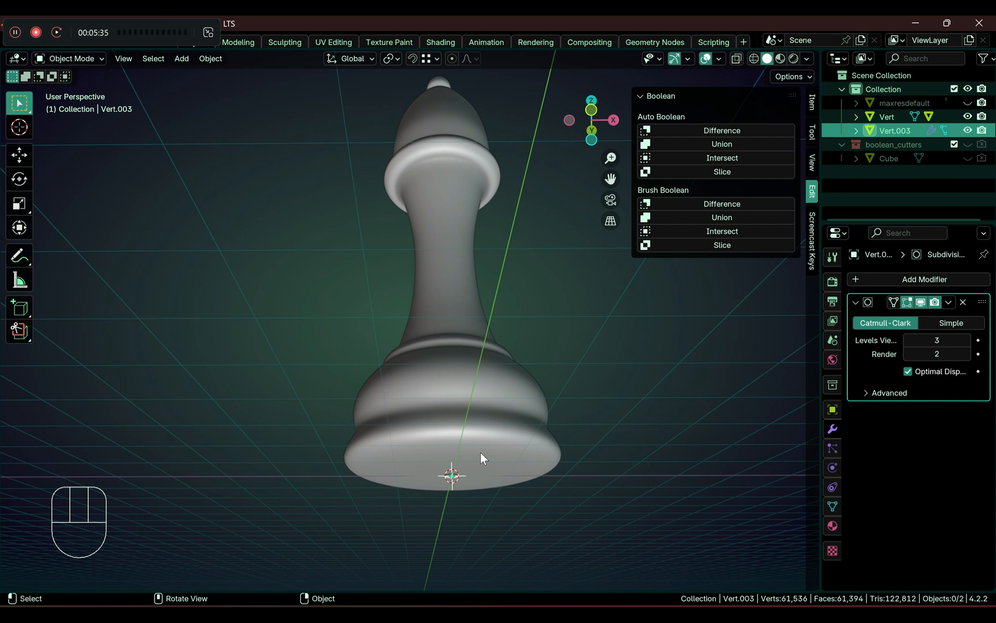
pyautogui.press('Tab')
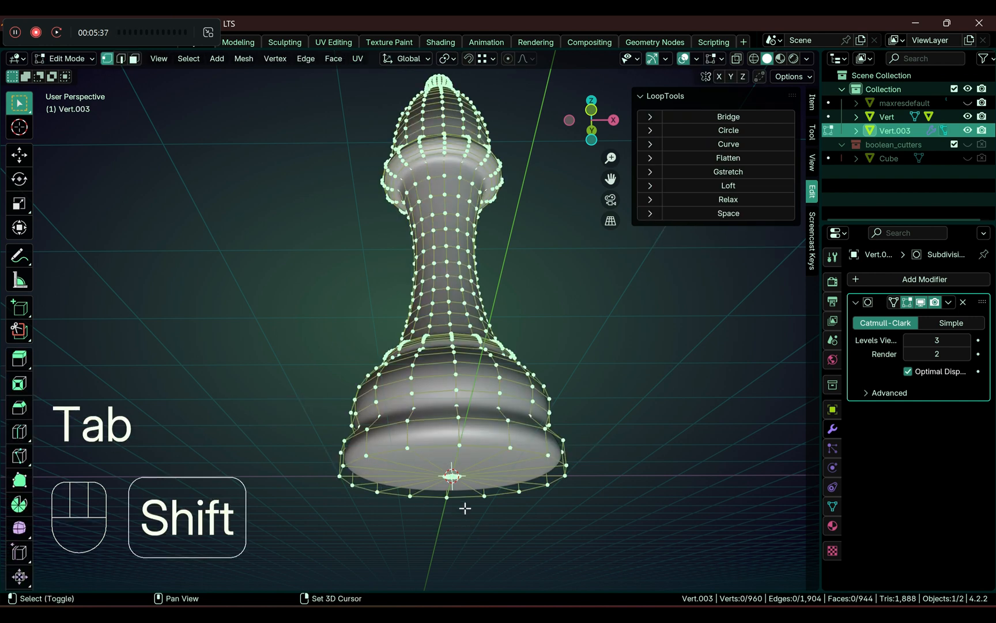
pyautogui.keyDown('shift'); pyautogui.moveTo(465, 507); pyautogui.dragTo(396, 420, button='middle'); pyautogui.keyUp('shift')
pyautogui.keyDown('alt'); pyautogui.click(439, 378); pyautogui.keyUp('alt')
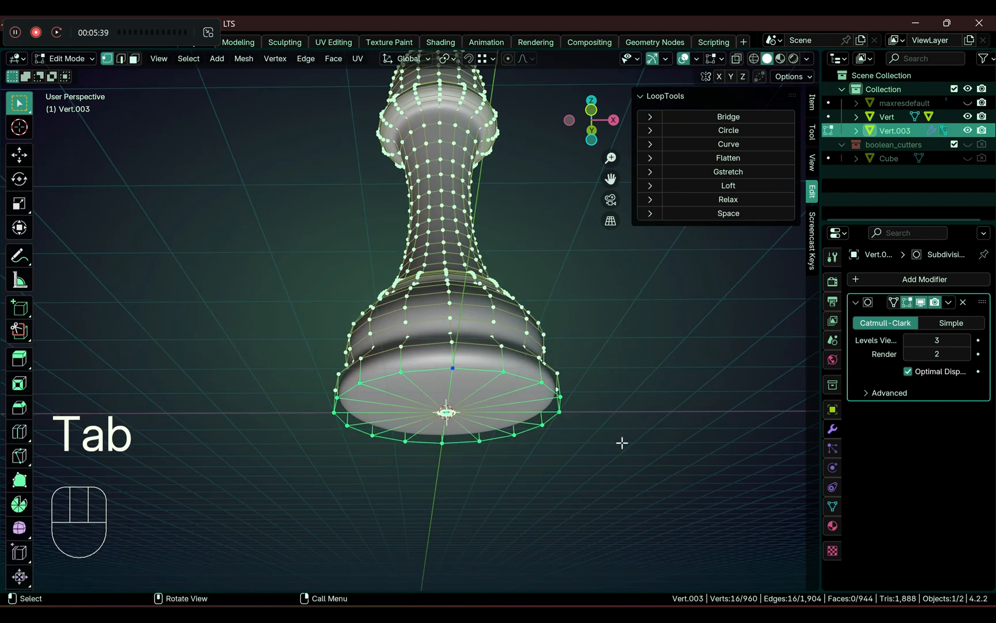
pyautogui.scroll(3, 623, 442)
pyautogui.scroll(1, 686, 479)
pyautogui.hotkey('ctrl', 'b')
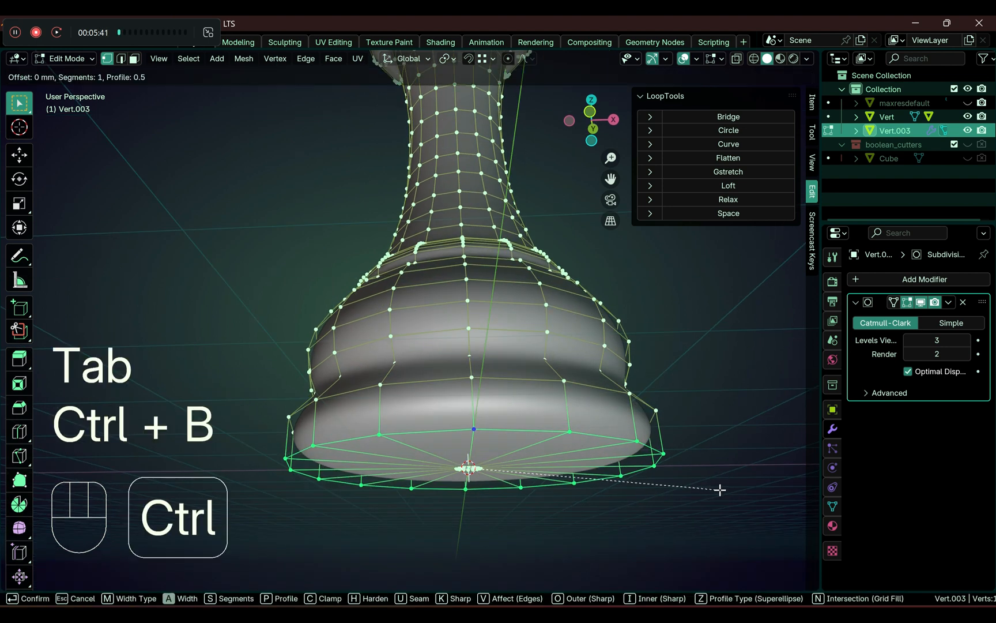
pyautogui.press('shift')
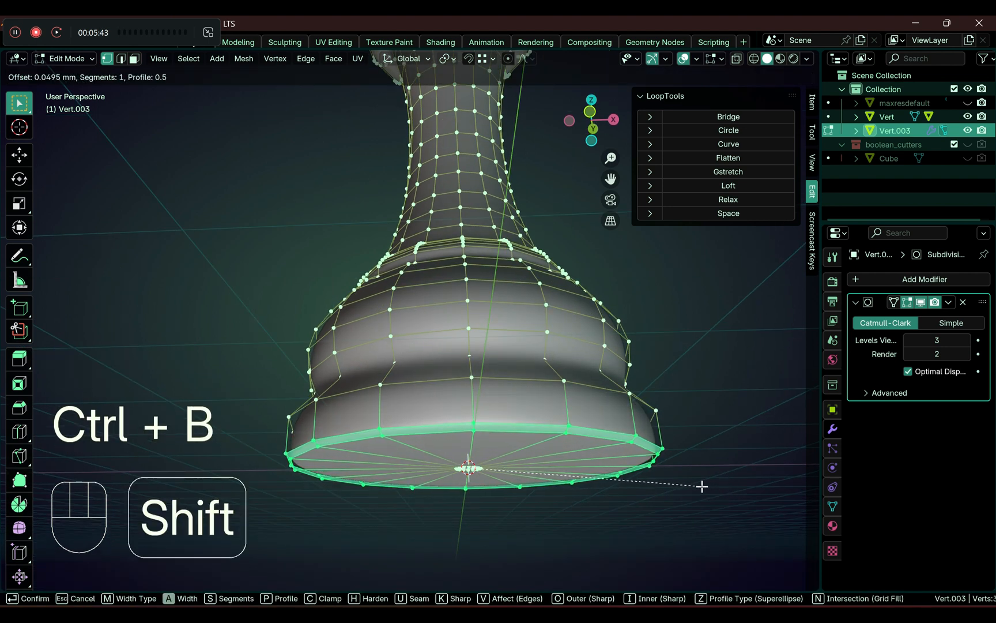
pyautogui.click(695, 485)
# Select the vertices around the small central hole in the base's underside and fill it with a face.
pyautogui.moveTo(695, 485); pyautogui.dragTo(606, 515, button='middle')
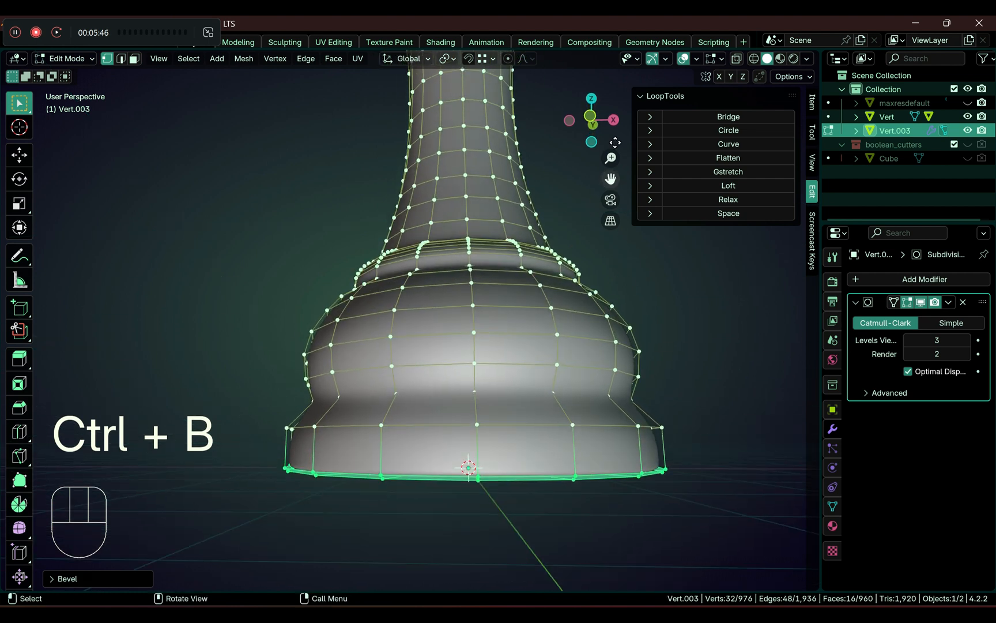
pyautogui.click(592, 117)
pyautogui.scroll(8, 441, 452)
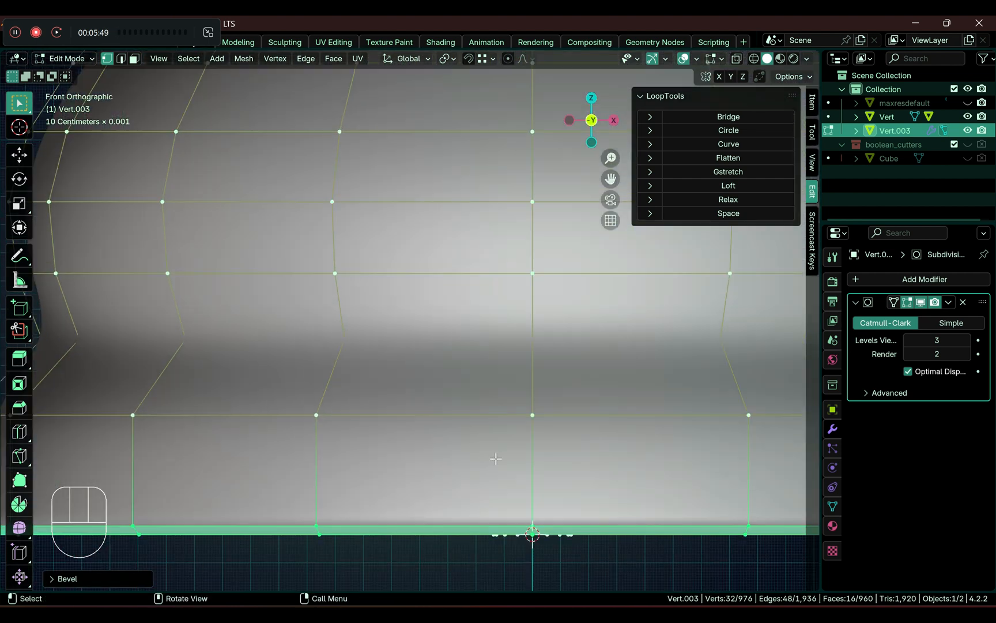
pyautogui.keyDown('shift'); pyautogui.moveTo(499, 457); pyautogui.dragTo(469, 343, button='middle'); pyautogui.keyUp('shift')
pyautogui.scroll(-1, 476, 415)
pyautogui.moveTo(599, 409); pyautogui.dragTo(450, 365, button='middle')
pyautogui.moveTo(431, 345); pyautogui.dragTo(525, 429)
pyautogui.moveTo(528, 439); pyautogui.dragTo(538, 414, button='middle')
pyautogui.scroll(3, 537, 414)
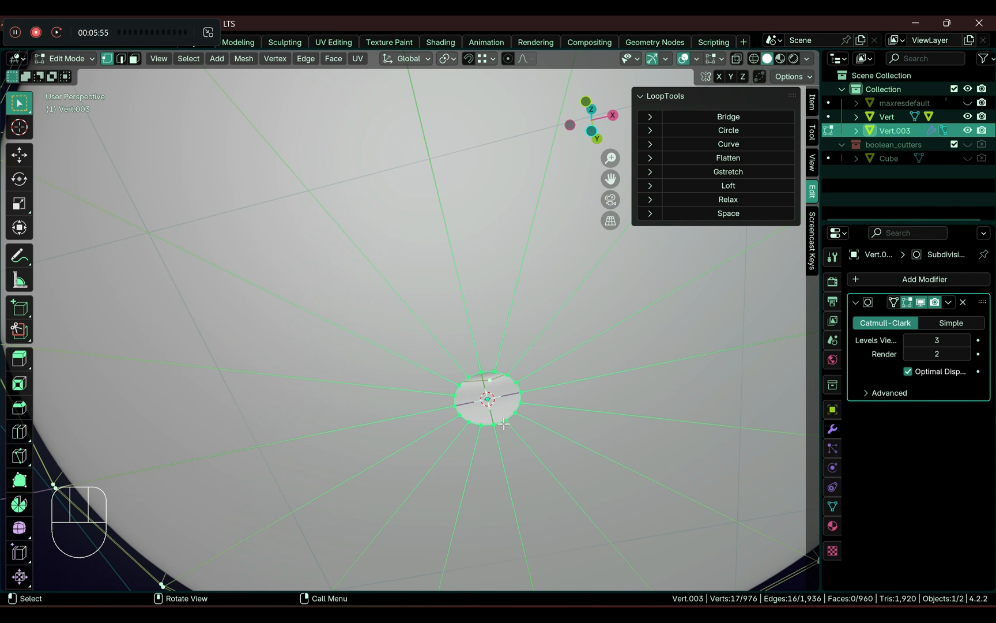
pyautogui.moveTo(620, 407)
pyautogui.mouseDown(button='middle')
pyautogui.moveTo(636, 429)
pyautogui.moveTo(625, 407)
pyautogui.mouseUp(button='middle')
pyautogui.press('f')
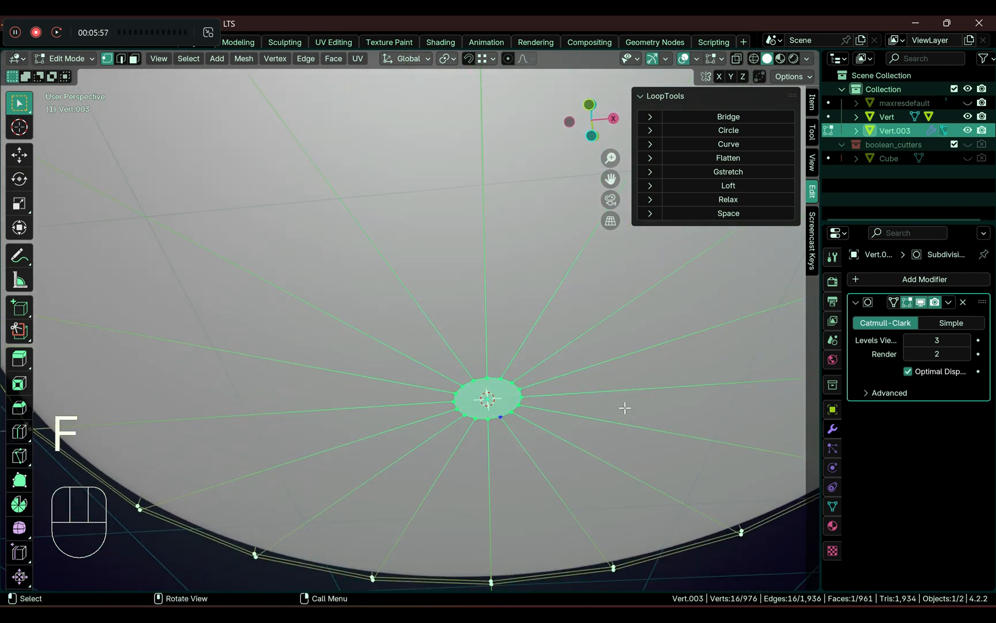
# Select the open edge loop at the crown of the ball finial and fill it with a face.
pyautogui.scroll(-5, 613, 392)
pyautogui.moveTo(532, 336); pyautogui.dragTo(540, 465, button='middle')
pyautogui.scroll(-4, 540, 461)
pyautogui.keyDown('shift'); pyautogui.moveTo(508, 164); pyautogui.dragTo(532, 507, button='middle'); pyautogui.keyUp('shift')
pyautogui.moveTo(481, 301); pyautogui.dragTo(483, 354, button='middle')
pyautogui.keyDown('shift'); pyautogui.moveTo(591, 404); pyautogui.dragTo(540, 345, button='middle'); pyautogui.keyUp('shift')
pyautogui.scroll(2, 468, 338)
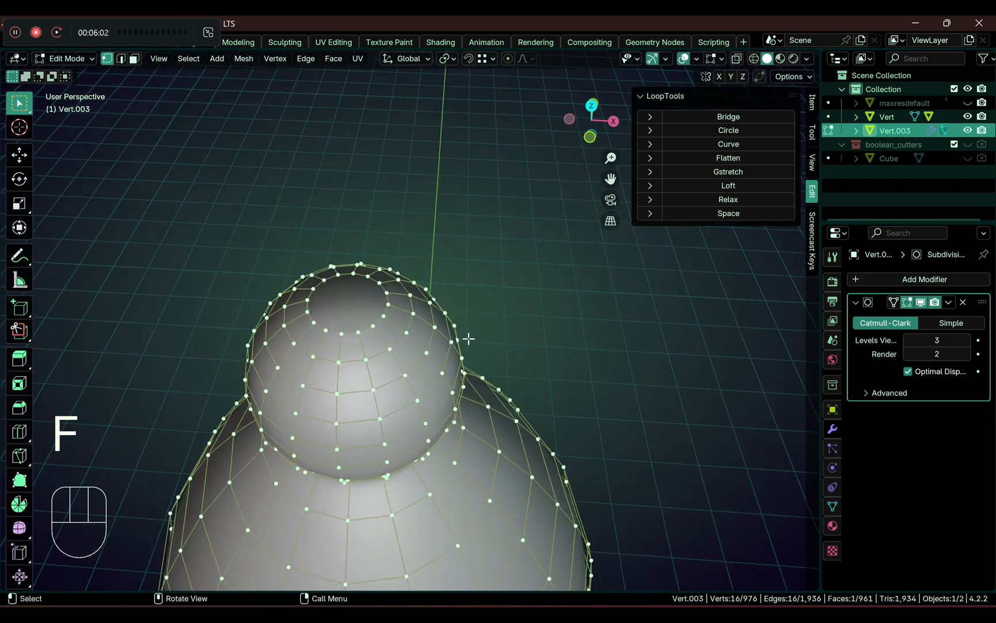
pyautogui.keyDown('alt'); pyautogui.click(353, 333); pyautogui.keyUp('alt')
pyautogui.press('f')
pyautogui.scroll(-7, 643, 401)
pyautogui.moveTo(583, 469); pyautogui.dragTo(606, 409, button='middle')
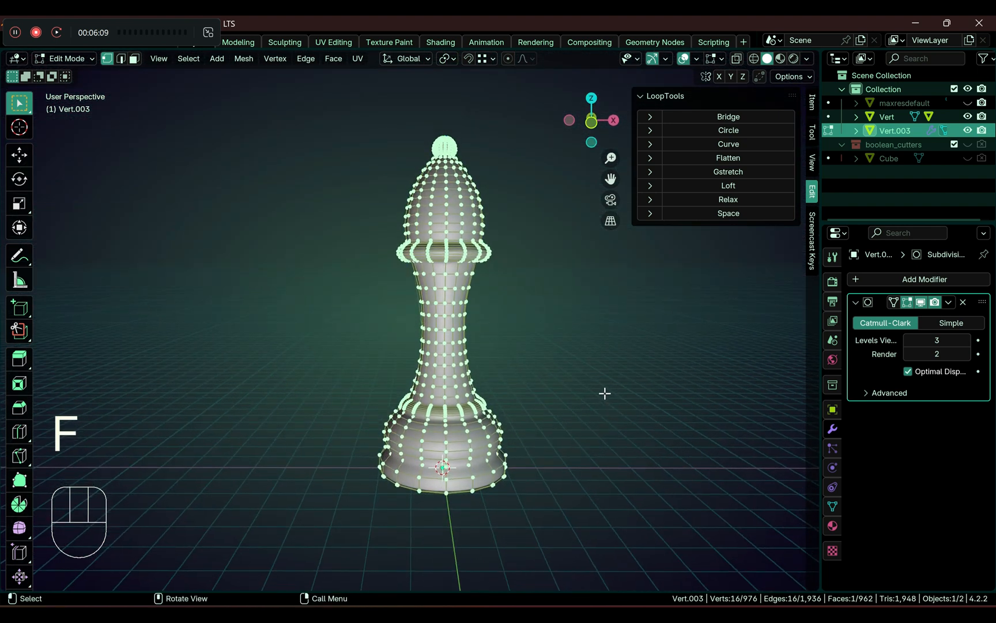
# Raise the mean edge crease of the edge loop in the groove between the foot and the rounded base.
pyautogui.press('Tab')
pyautogui.keyDown('shift'); pyautogui.moveTo(536, 299); pyautogui.dragTo(526, 390, button='middle'); pyautogui.keyUp('shift')
pyautogui.scroll(3, 496, 429)
pyautogui.moveTo(496, 430); pyautogui.dragTo(519, 401, button='middle')
pyautogui.click(519, 398)
pyautogui.press('Tab')
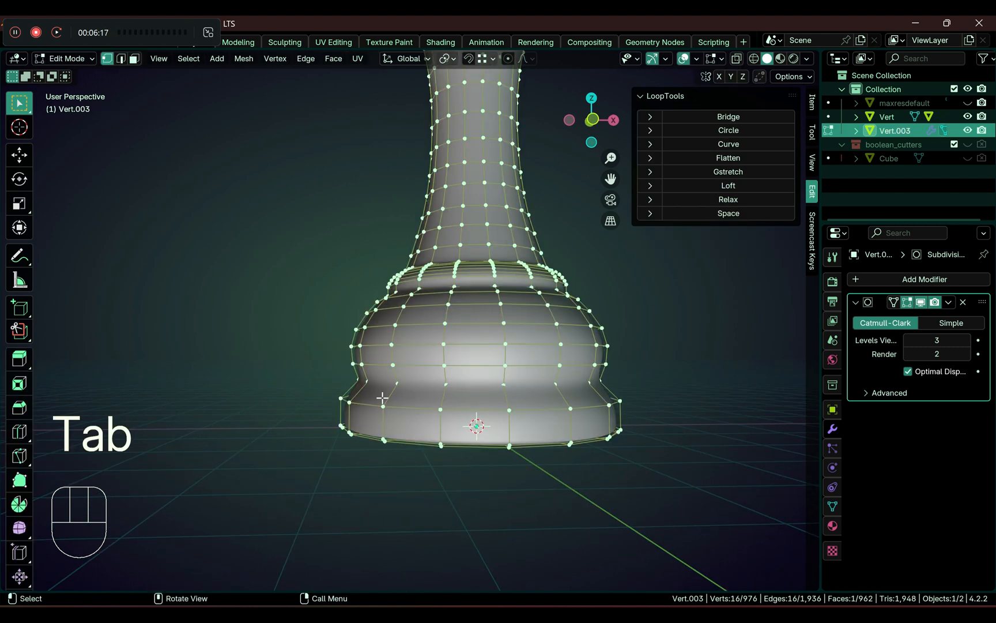
pyautogui.click(383, 385)
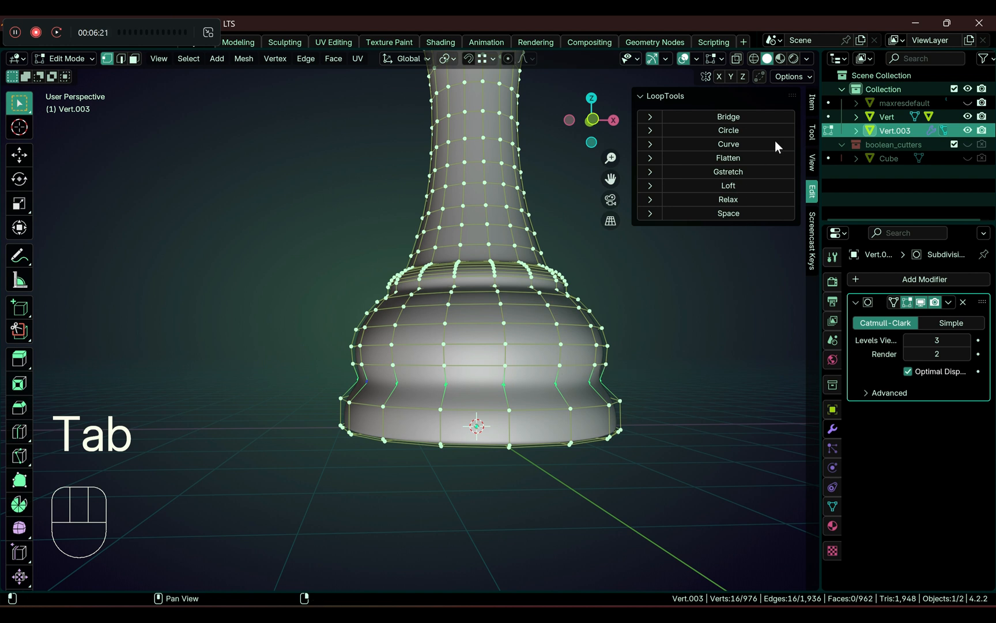
pyautogui.click(813, 103)
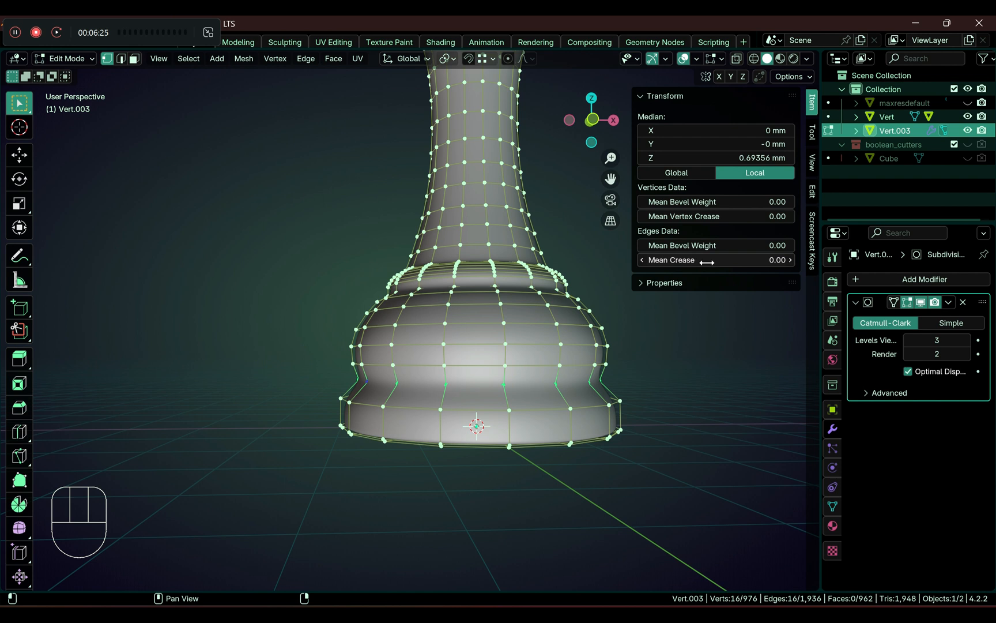
pyautogui.moveTo(714, 260); pyautogui.dragTo(747, 260)
# Set the mean edge crease to 0.52 on the foot's upper rim and 0.34 on the loop beneath the lower collar.
pyautogui.keyDown('alt'); pyautogui.click(398, 407); pyautogui.keyUp('alt')
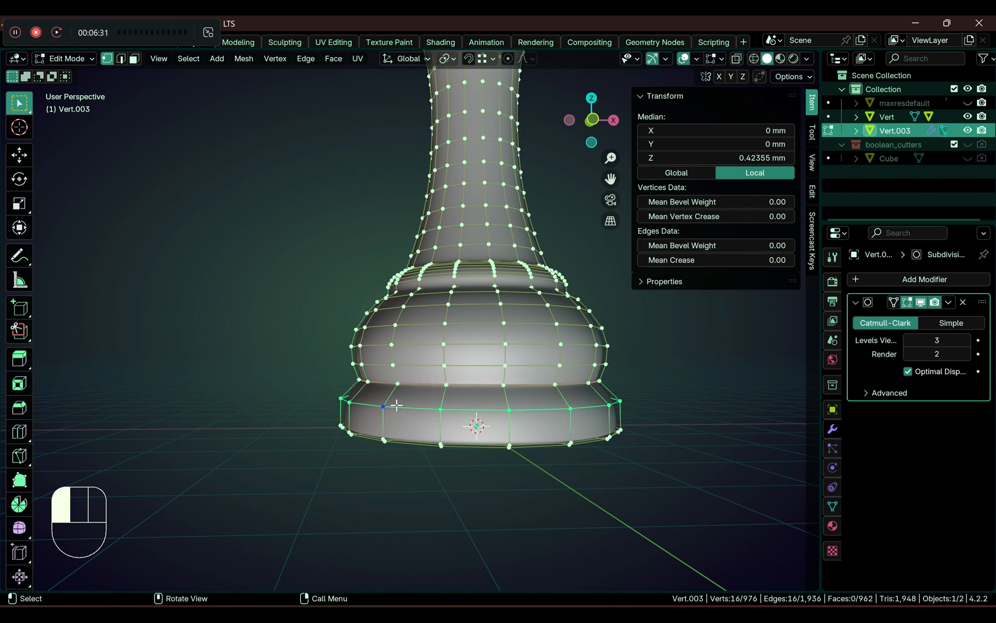
pyautogui.moveTo(714, 263); pyautogui.dragTo(744, 260)
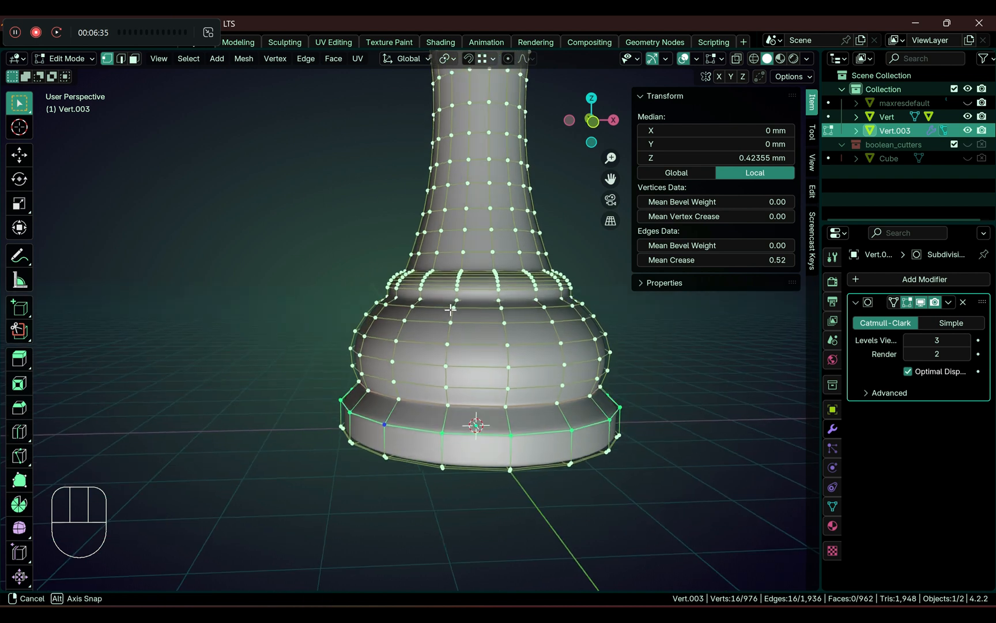
pyautogui.keyDown('alt'); pyautogui.click(447, 304); pyautogui.keyUp('alt')
pyautogui.moveTo(705, 260); pyautogui.dragTo(708, 270)
# Set the mean edge crease to 0.47 on the edge loop where the stem meets the lower collar.
pyautogui.moveTo(507, 280); pyautogui.dragTo(428, 282, button='middle')
pyautogui.scroll(5, 455, 333)
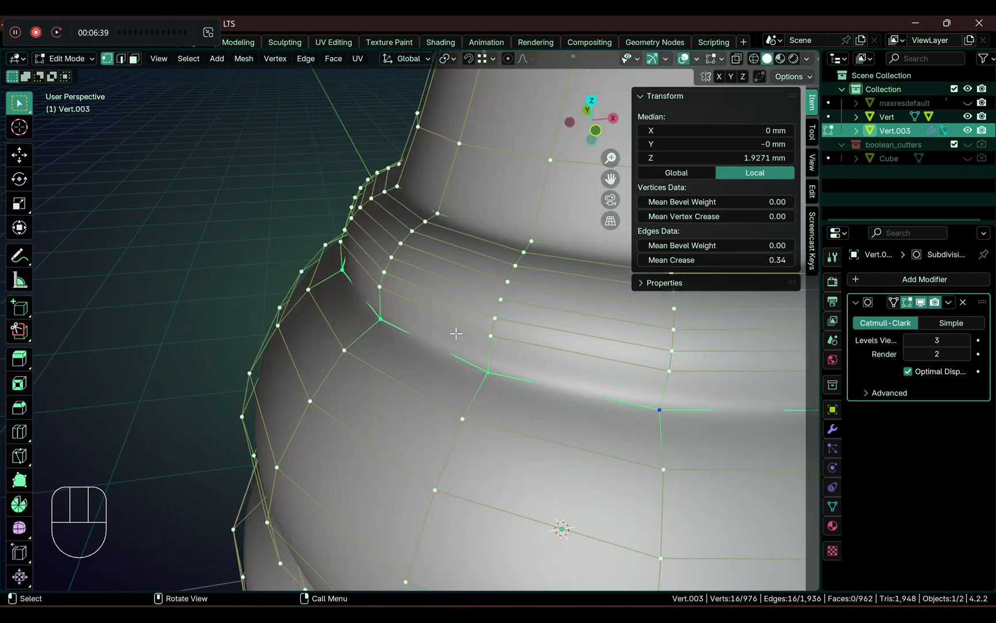
pyautogui.keyDown('alt'); pyautogui.click(555, 253); pyautogui.keyUp('alt')
pyautogui.scroll(-7, 555, 253)
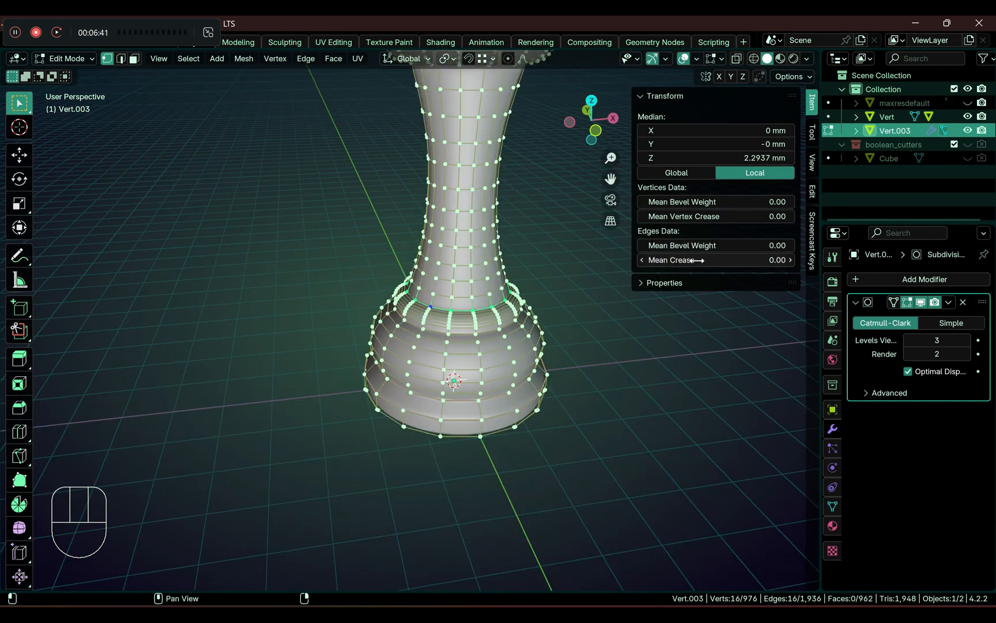
pyautogui.moveTo(715, 260); pyautogui.dragTo(717, 260)
pyautogui.keyDown('shift'); pyautogui.moveTo(509, 211); pyautogui.dragTo(482, 228, button='middle'); pyautogui.keyUp('shift')
pyautogui.scroll(5, 470, 216)
pyautogui.keyDown('shift'); pyautogui.moveTo(384, 81); pyautogui.dragTo(358, 183, button='middle'); pyautogui.keyUp('shift')
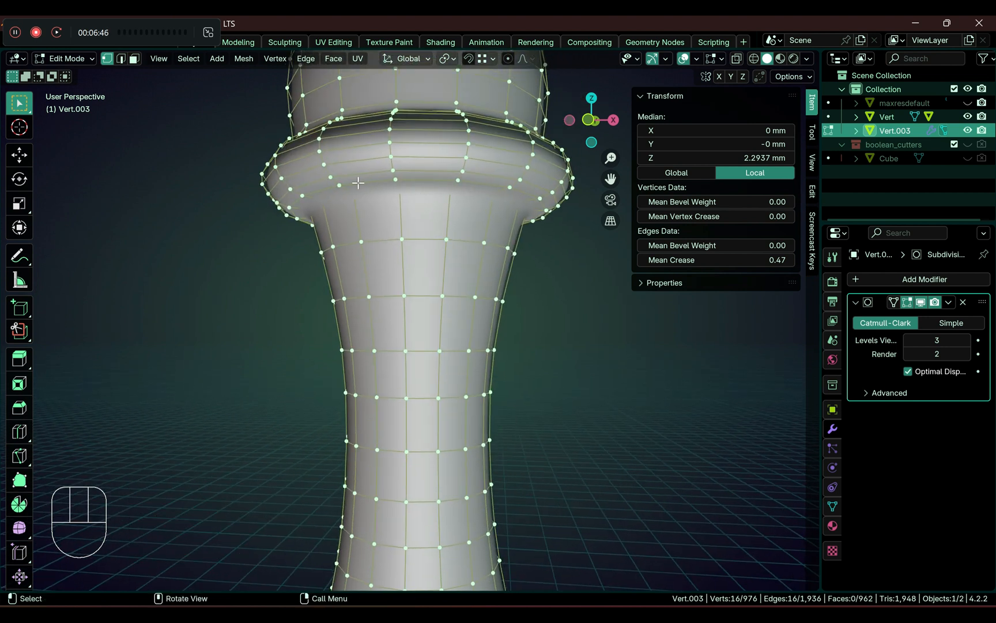
# Set the mean edge crease to 0.71 on the edge loop where the stem meets the underside of the upper collar.
pyautogui.click(907, 301)
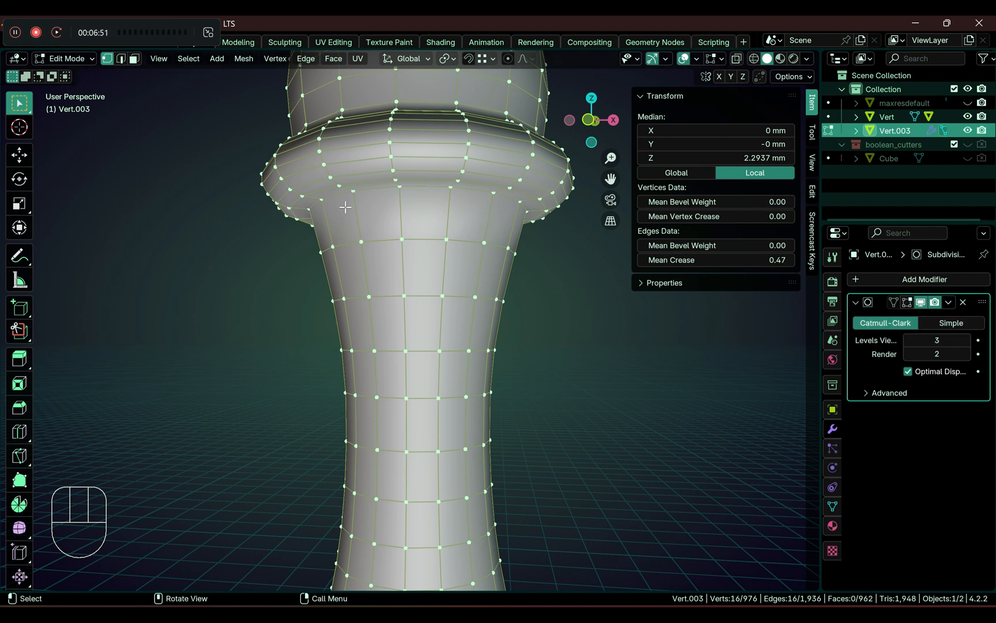
pyautogui.keyDown('alt'); pyautogui.click(371, 190); pyautogui.keyUp('alt')
pyautogui.moveTo(714, 260); pyautogui.dragTo(737, 260)
pyautogui.click(908, 303)
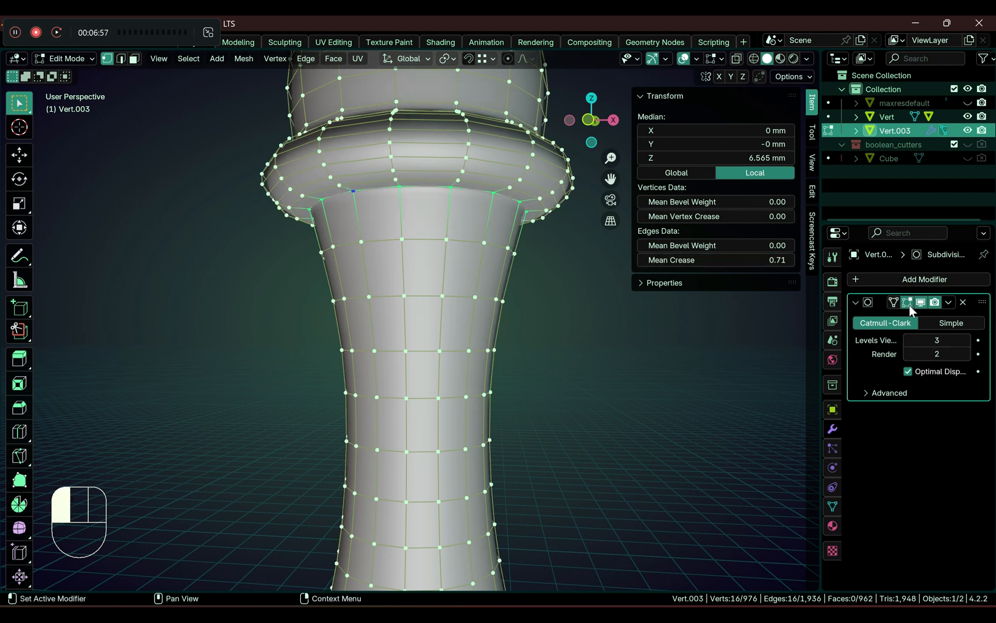
# Set the mean edge crease to 0.56 on the edge loop where the bishop's head meets the upper collar.
pyautogui.moveTo(452, 186); pyautogui.dragTo(476, 261, button='middle')
pyautogui.keyDown('alt'); pyautogui.click(380, 212); pyautogui.keyUp('alt')
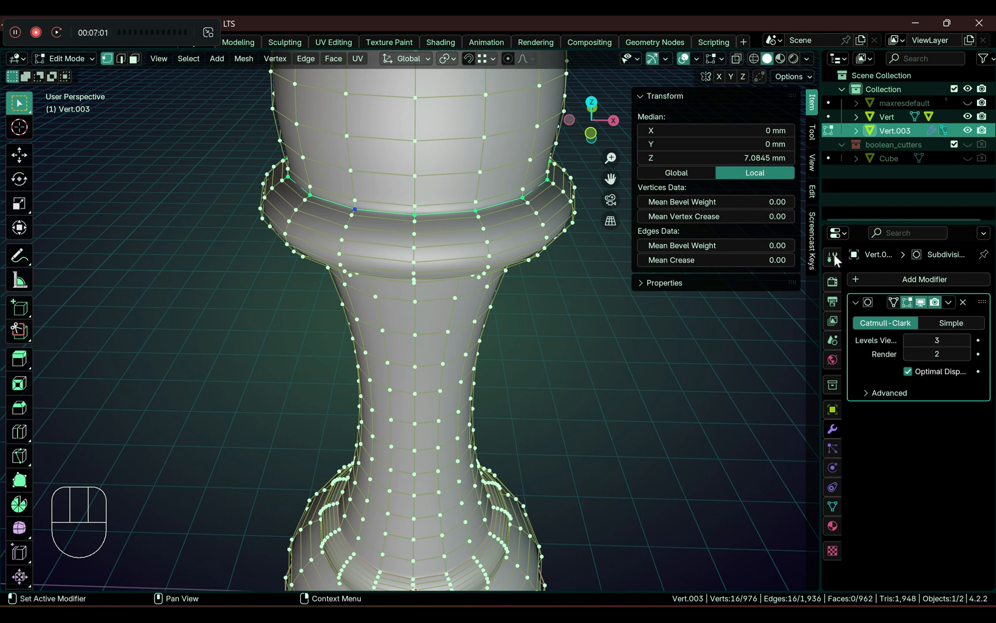
pyautogui.moveTo(737, 261); pyautogui.dragTo(742, 261)
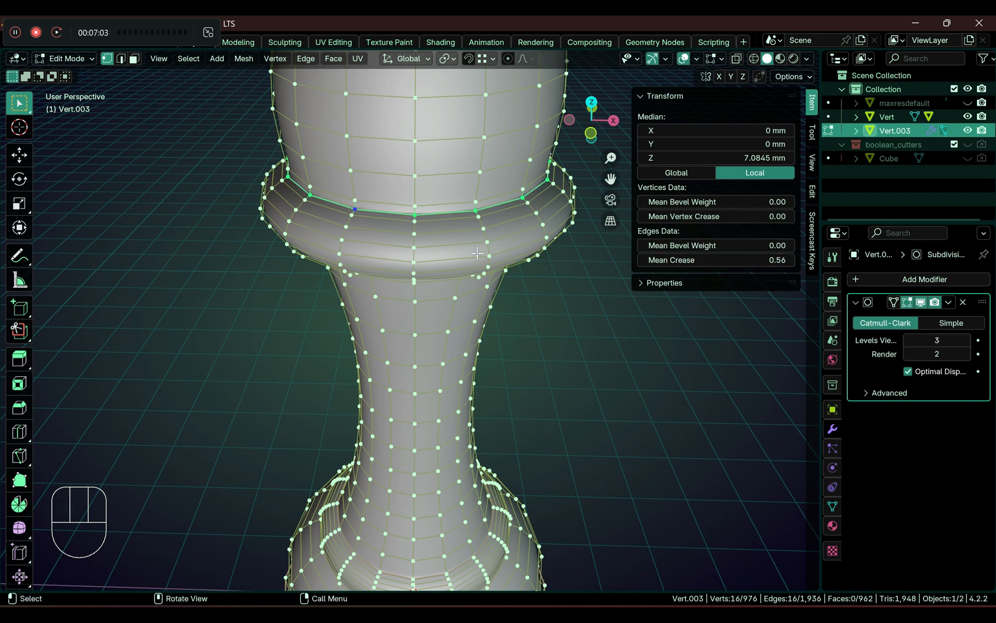
# Raise the mean edge crease of the edge loop at the neck beneath the ball finial and return to Object Mode.
pyautogui.scroll(-6, 479, 231)
pyautogui.keyDown('shift'); pyautogui.moveTo(460, 207); pyautogui.dragTo(440, 202, button='middle'); pyautogui.keyUp('shift')
pyautogui.scroll(4, 445, 256)
pyautogui.scroll(3, 440, 202)
pyautogui.keyDown('shift'); pyautogui.moveTo(393, 69); pyautogui.dragTo(409, 214, button='middle'); pyautogui.keyUp('shift')
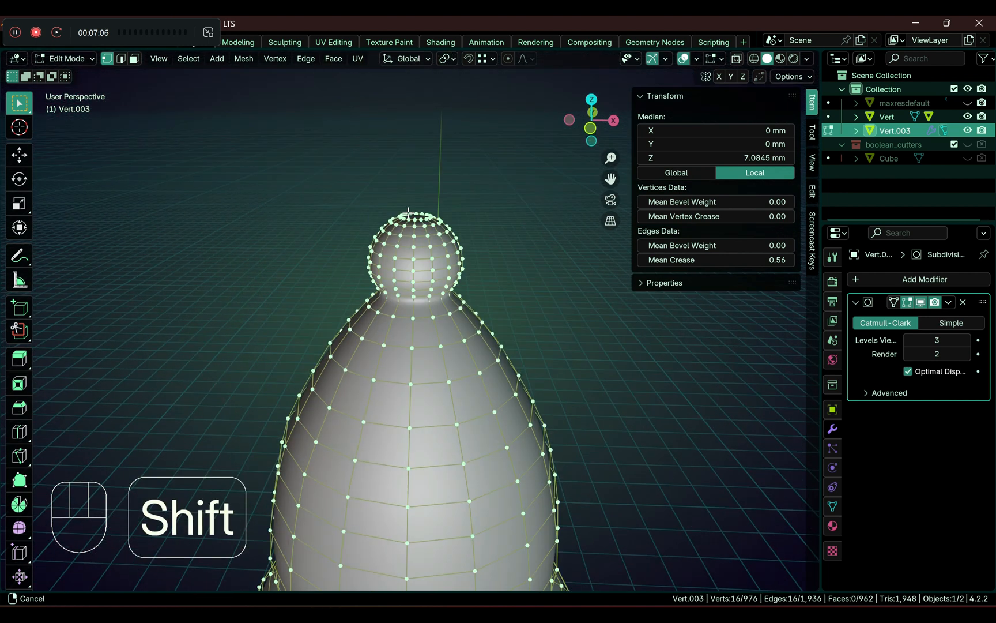
pyautogui.scroll(4, 399, 278)
pyautogui.click(402, 267)
pyautogui.keyDown('alt'); pyautogui.click(402, 267); pyautogui.keyUp('alt')
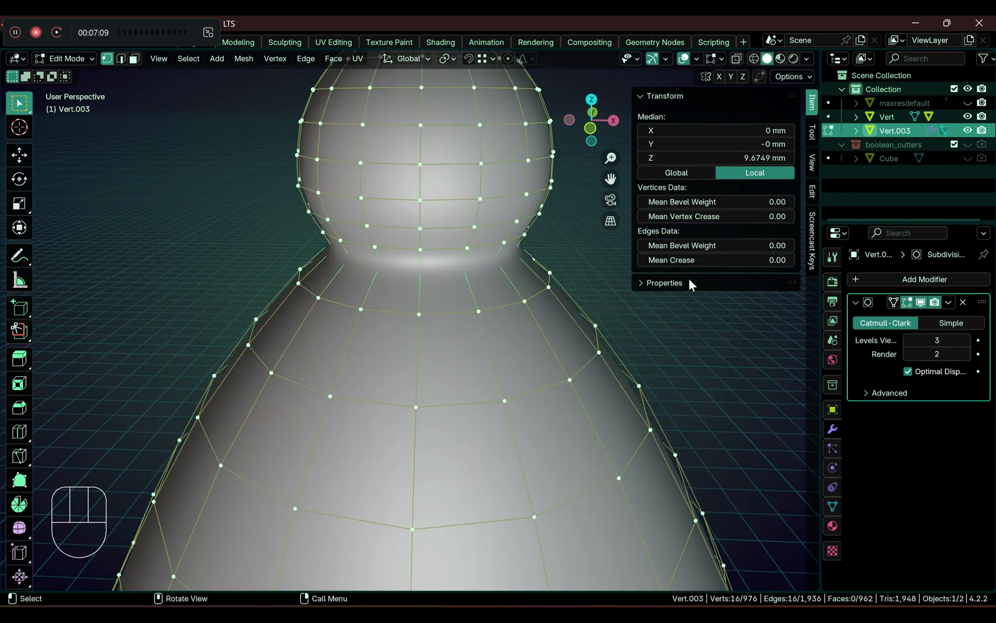
pyautogui.moveTo(710, 260); pyautogui.dragTo(731, 260)
pyautogui.press('Home')
pyautogui.scroll(1, 511, 312)
pyautogui.press('Tab')
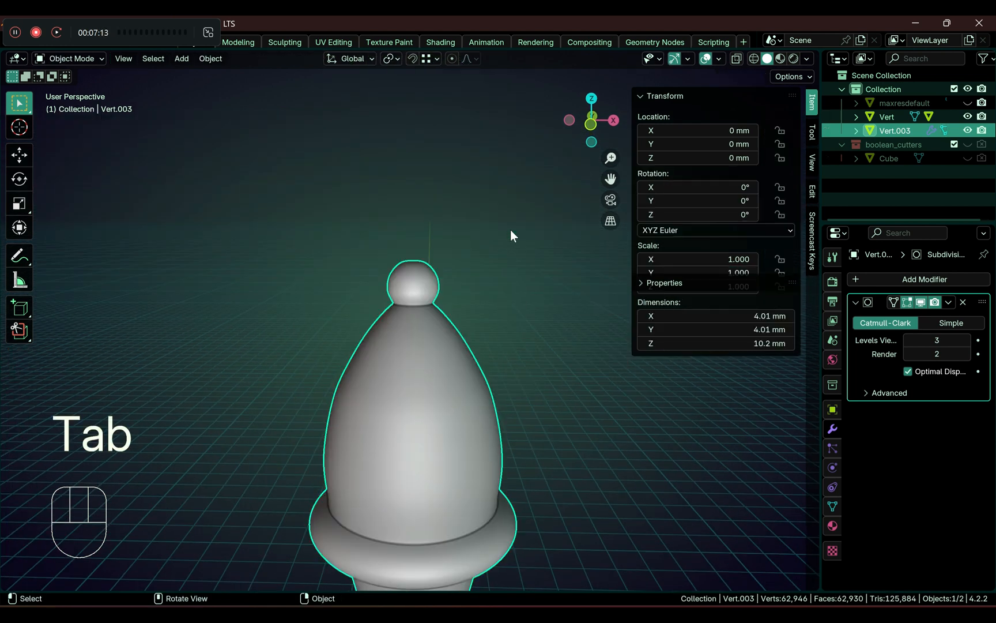
# Examine the whole smoothed bishop in perspective and front views.
pyautogui.scroll(-4, 511, 231)
pyautogui.keyDown('shift'); pyautogui.moveTo(449, 416); pyautogui.dragTo(439, 238, button='middle'); pyautogui.keyUp('shift')
pyautogui.scroll(-2, 447, 282)
pyautogui.moveTo(465, 288); pyautogui.dragTo(470, 266, button='middle')
pyautogui.scroll(-2, 462, 278)
pyautogui.scroll(3, 464, 278)
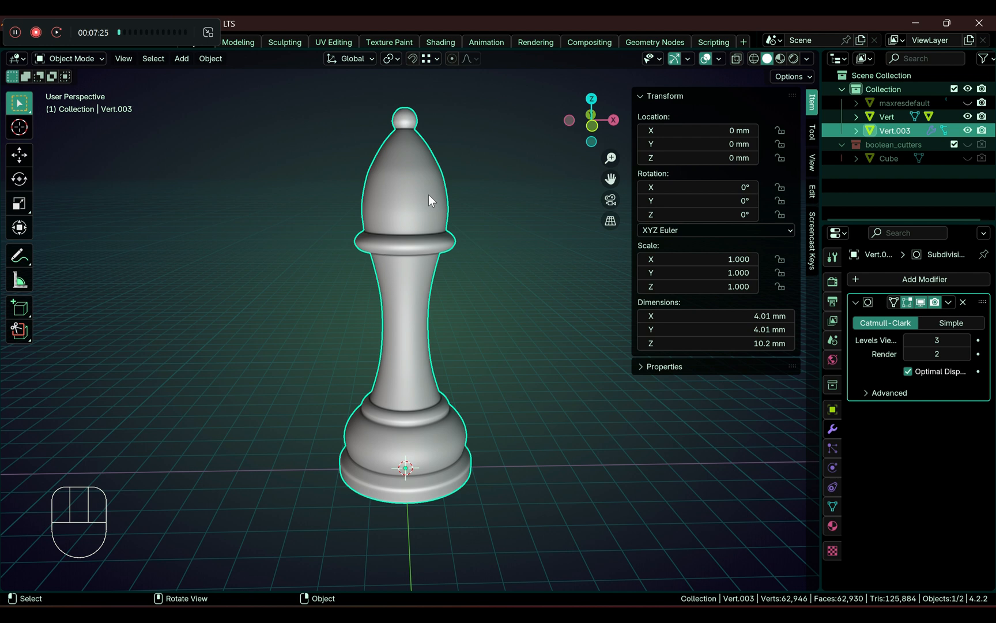
pyautogui.click(591, 127)
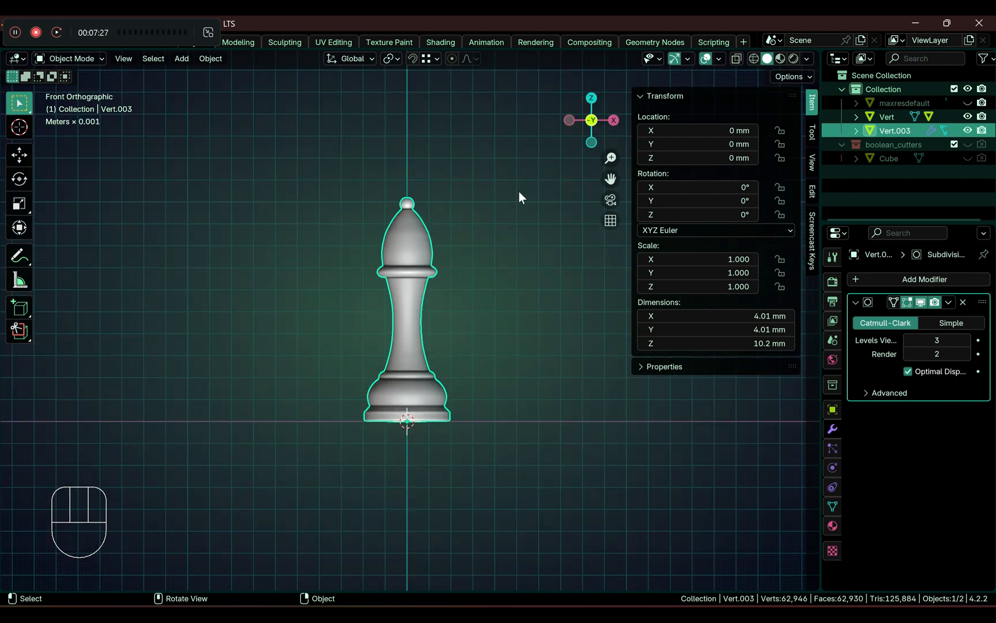
pyautogui.moveTo(500, 232); pyautogui.dragTo(499, 260, button='middle')
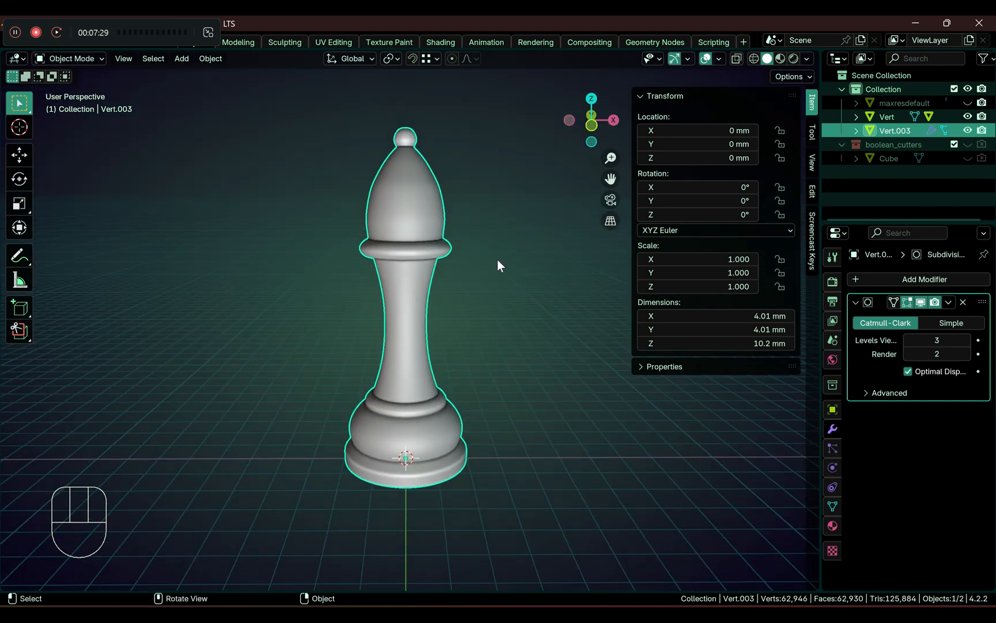
pyautogui.scroll(-2, 498, 259)
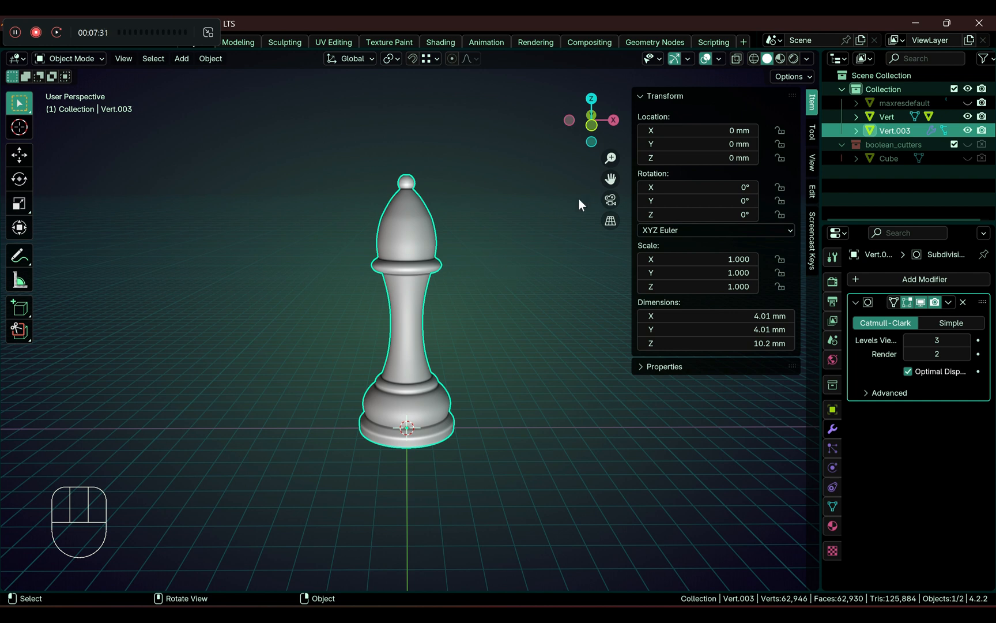
# Add a 2 mm cube and raise it along Z to about 11.53 mm, above the bishop's finial.
pyautogui.press('shift')
pyautogui.hotkey('shift', 'a')
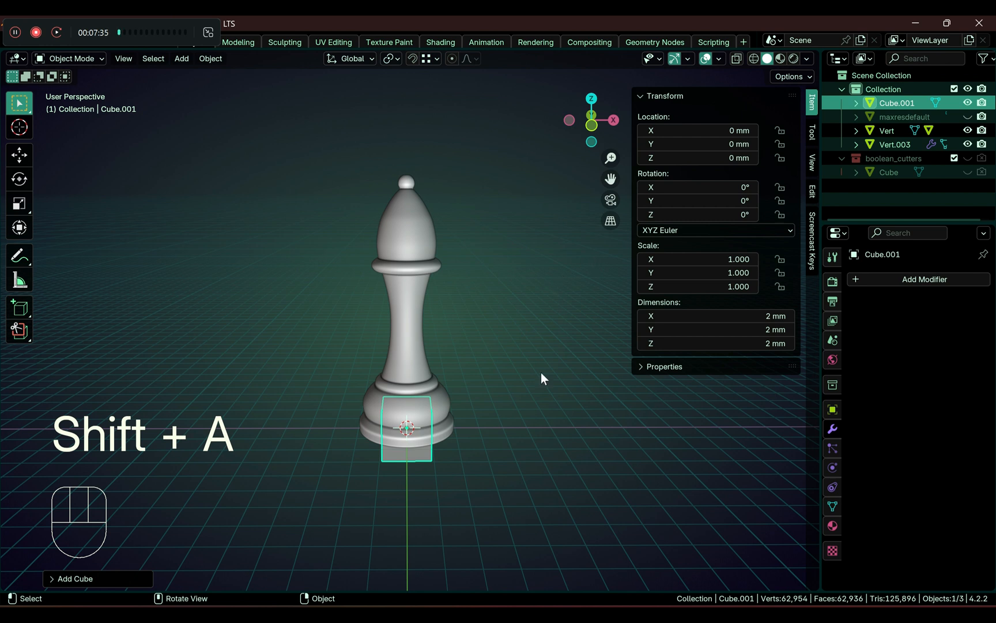
pyautogui.press('g')
pyautogui.press('z')
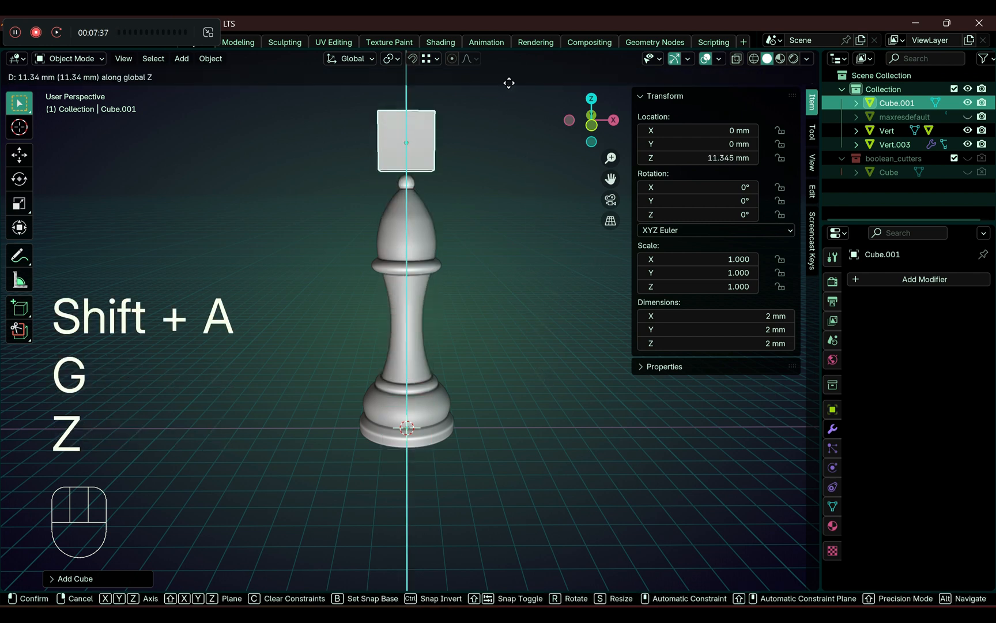
pyautogui.click(508, 81)
# In front view, scale the cube along X to about 0.225, making a slab about 0.45 mm thick.
pyautogui.click(591, 124)
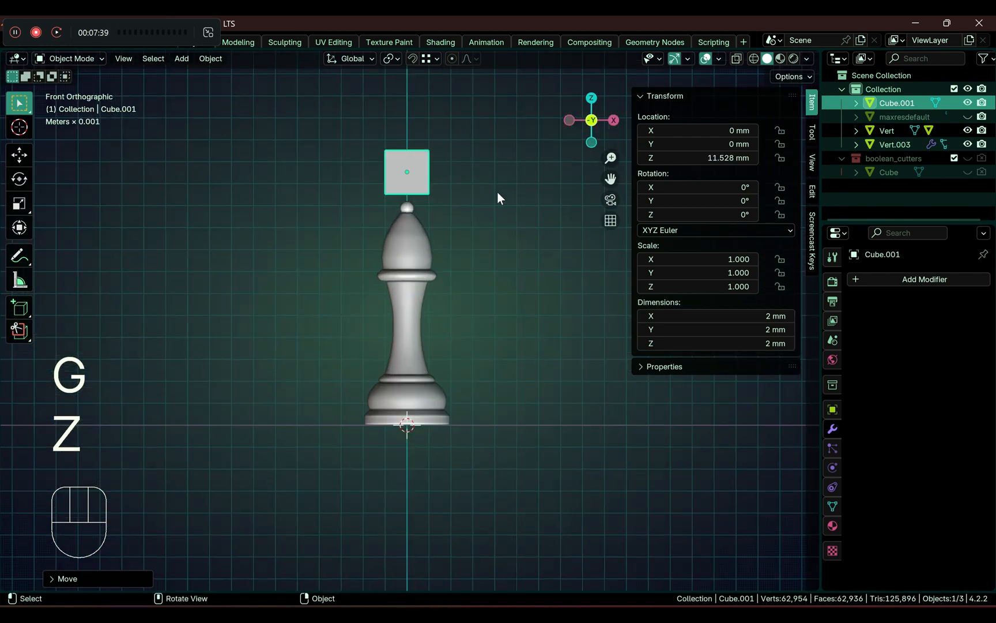
pyautogui.scroll(4, 497, 191)
pyautogui.keyDown('shift'); pyautogui.moveTo(514, 198); pyautogui.dragTo(527, 307, button='middle'); pyautogui.keyUp('shift')
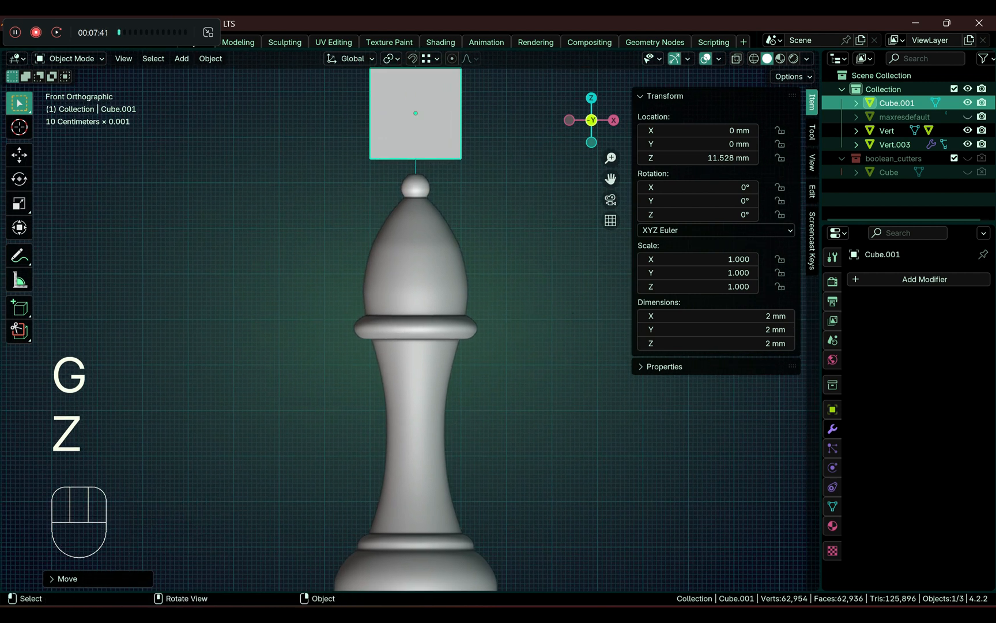
pyautogui.press('s')
pyautogui.press('x')
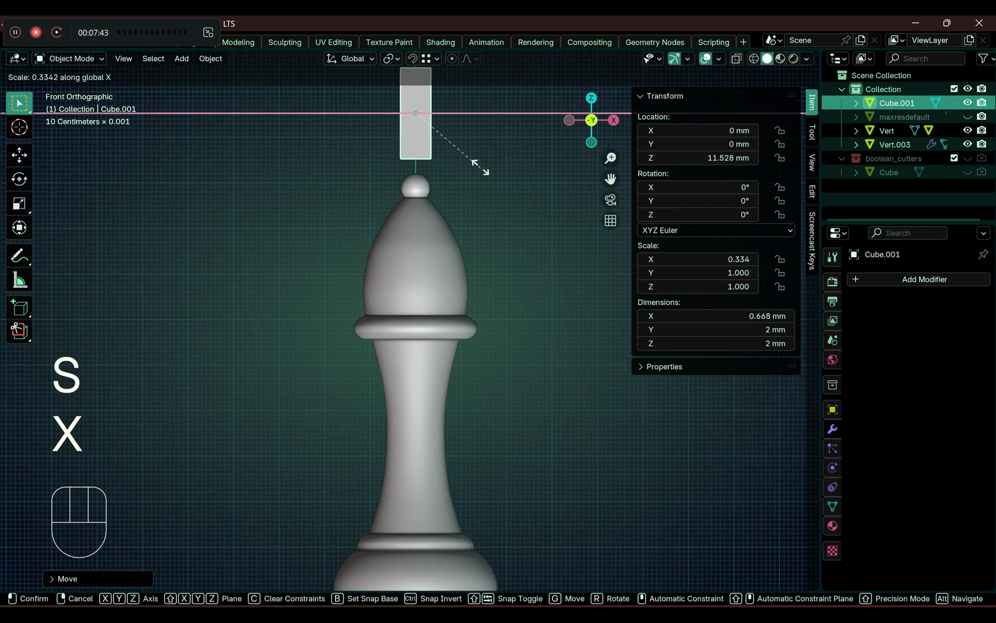
pyautogui.click(463, 154)
# Enlarge the slab in Y and Z only to a scale of about 1.46, keeping its X thickness.
pyautogui.moveTo(463, 154); pyautogui.dragTo(553, 237, button='middle')
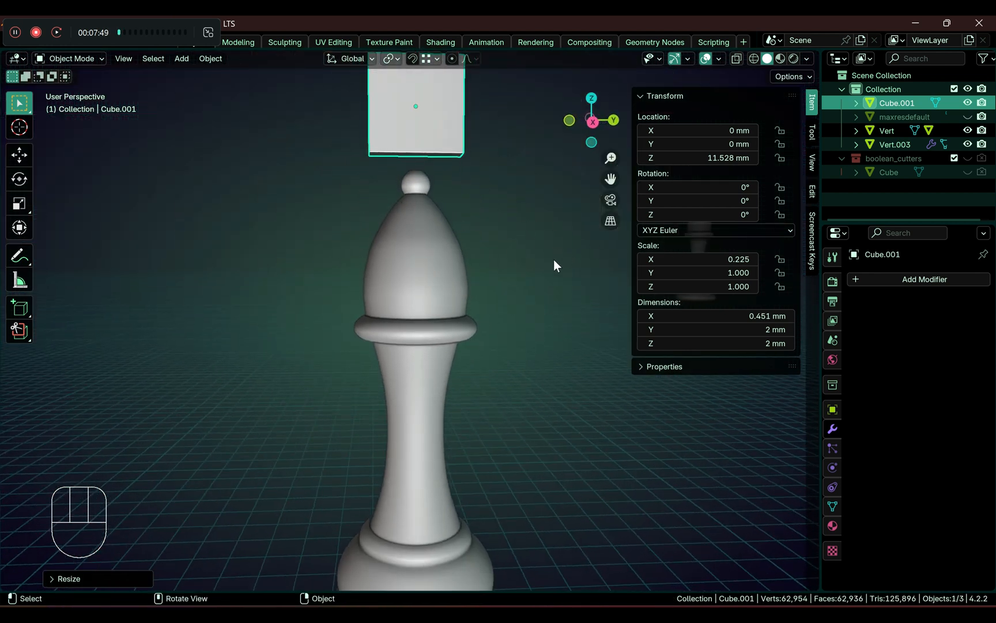
pyautogui.press('s')
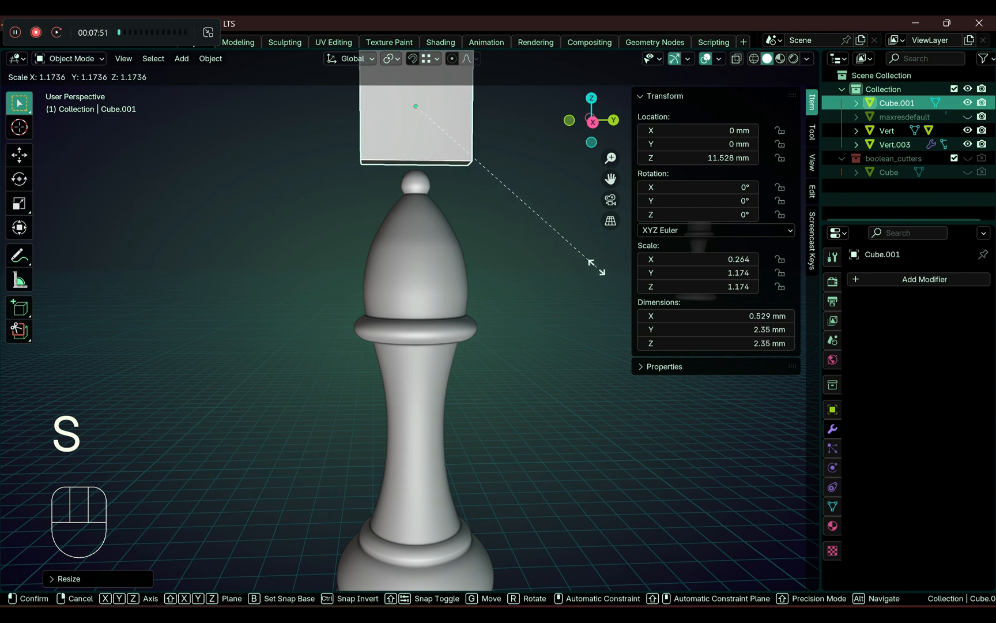
pyautogui.hotkey('shift', 'x')
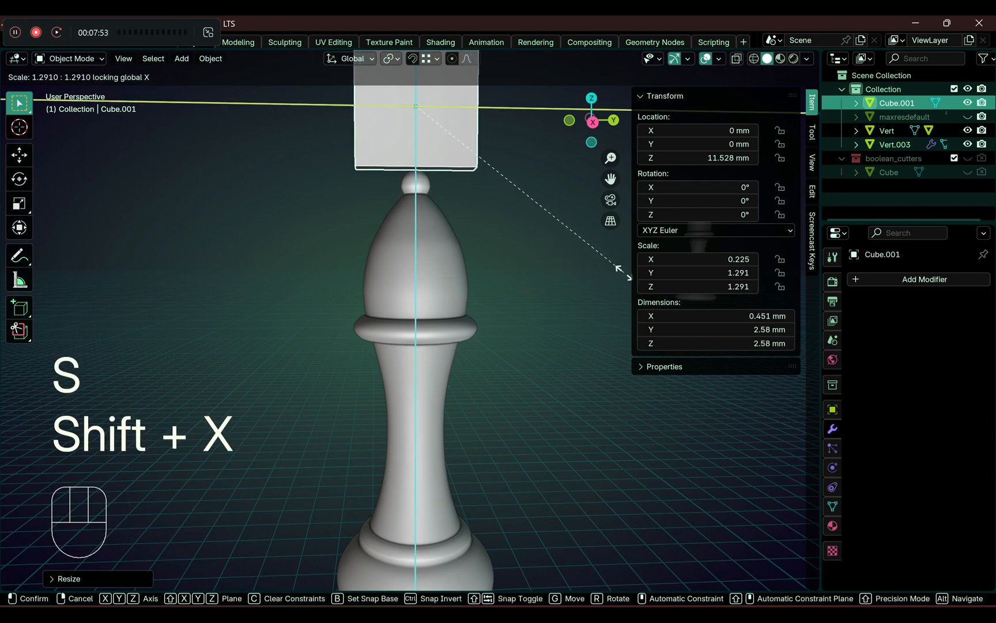
pyautogui.click(452, 249)
pyautogui.moveTo(452, 249); pyautogui.dragTo(574, 246, button='middle')
# In front view, move the slab beside the bishop's head and tilt it about 15.4° around Y.
pyautogui.press('KP_1')
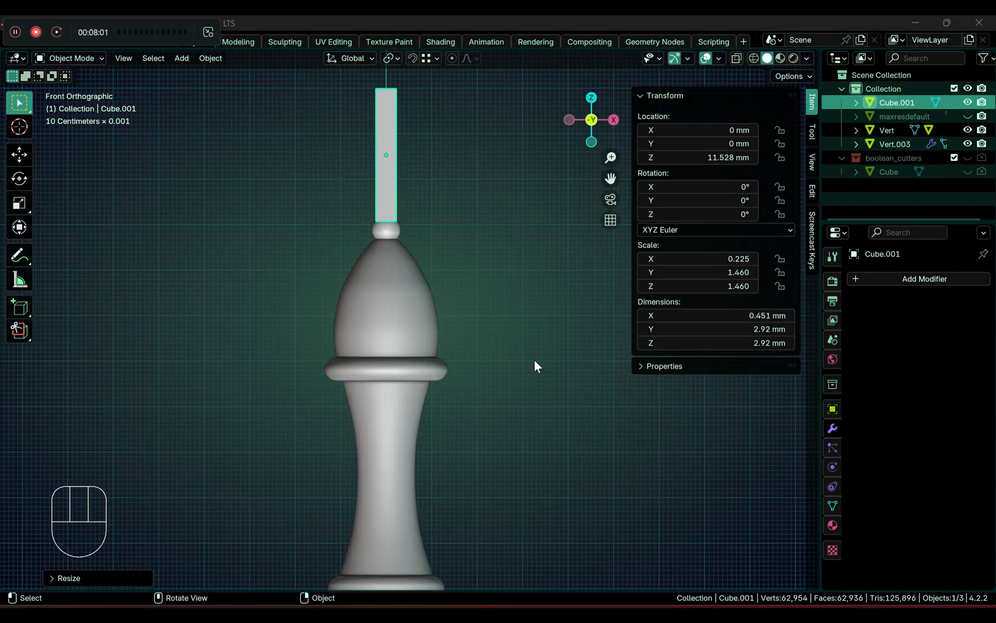
pyautogui.keyDown('shift'); pyautogui.moveTo(517, 300); pyautogui.dragTo(520, 342, button='middle'); pyautogui.keyUp('shift')
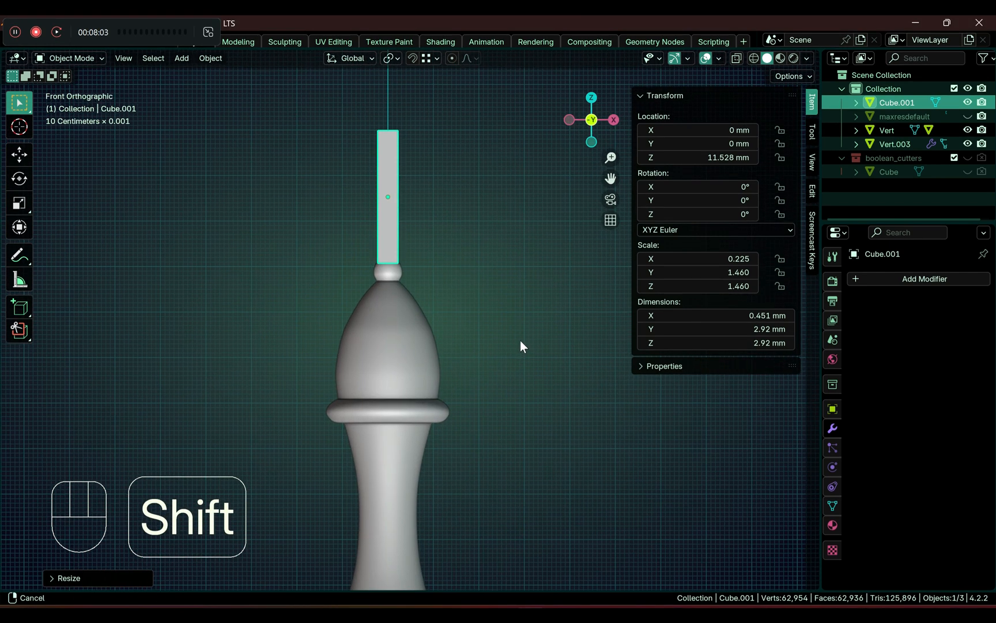
pyautogui.press('g')
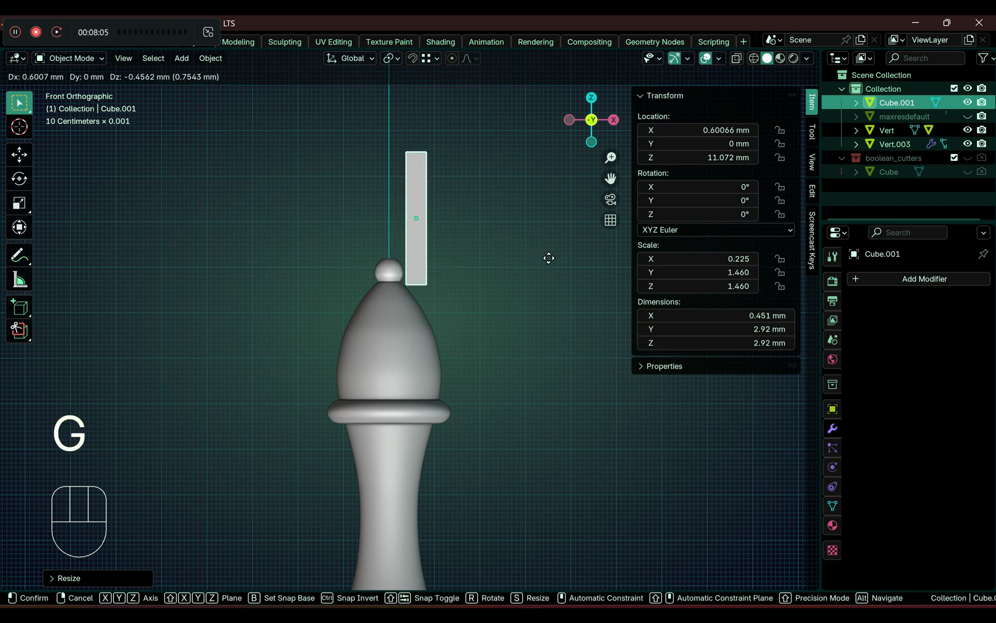
pyautogui.click(589, 316)
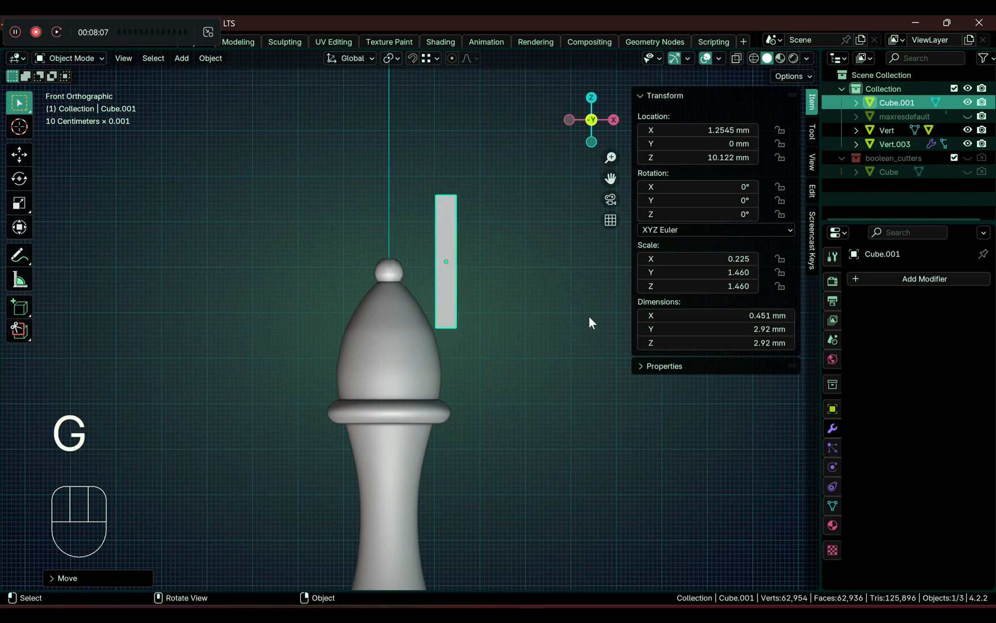
pyautogui.press('r')
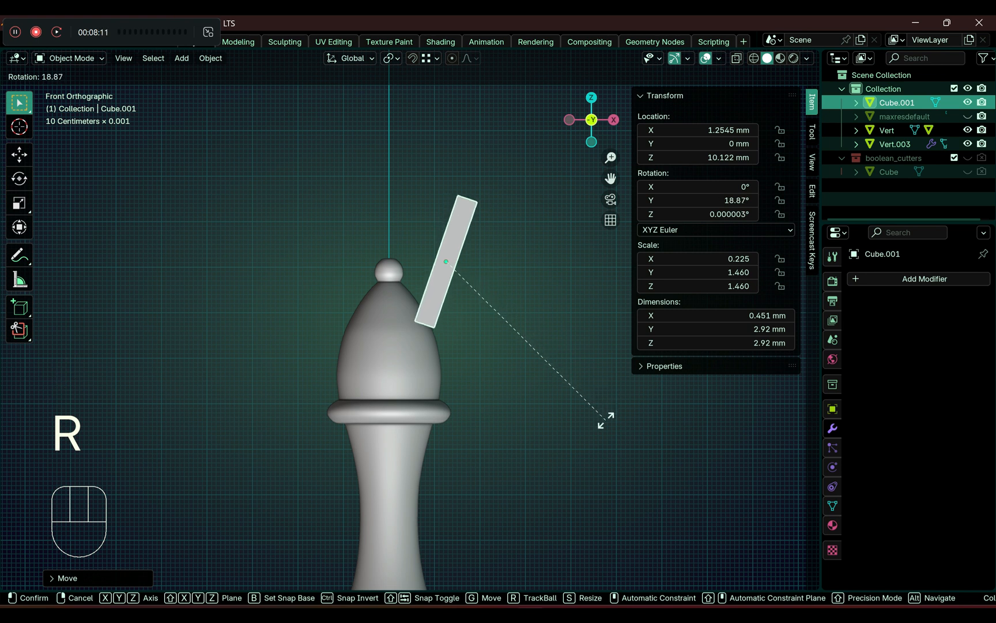
pyautogui.click(610, 406)
# Move the tilted slab into the side of the bishop's head, to about X 0.67 mm and Z 8.87 mm.
pyautogui.moveTo(609, 405); pyautogui.dragTo(587, 369, button='middle')
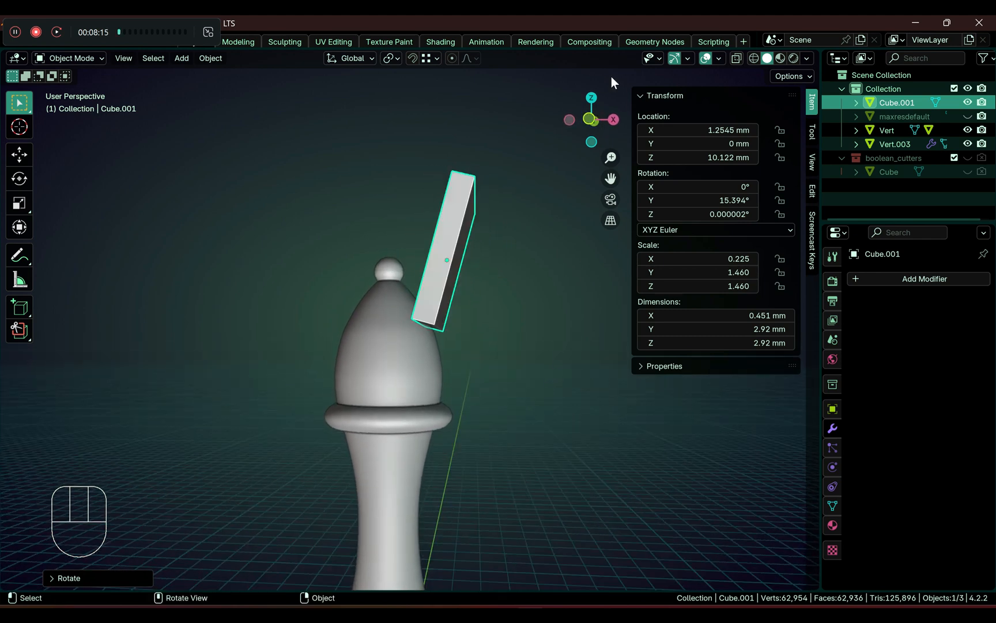
pyautogui.click(591, 117)
pyautogui.press('g')
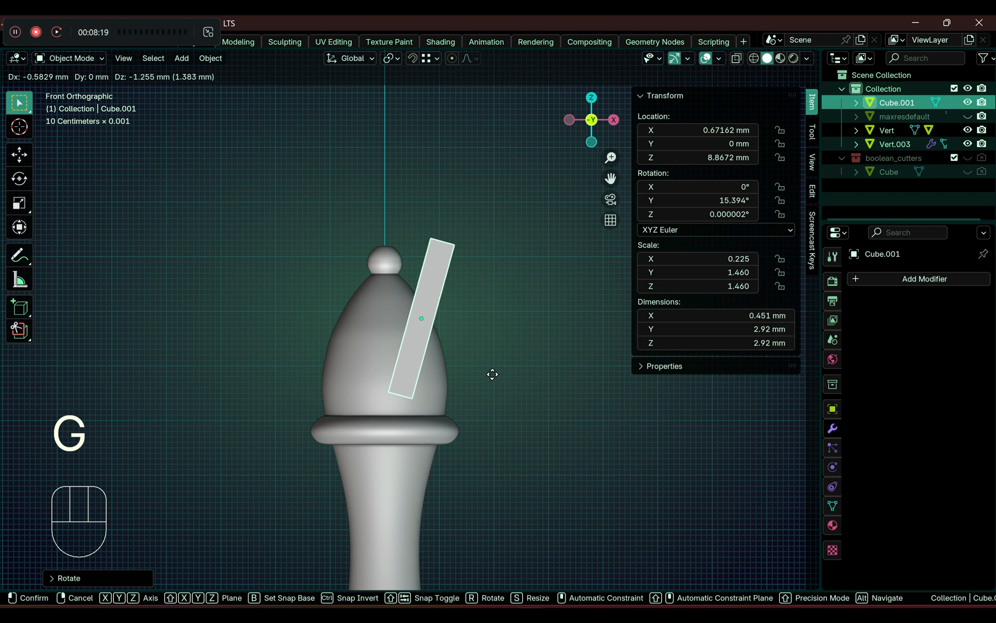
pyautogui.click(494, 372)
pyautogui.moveTo(507, 378)
pyautogui.mouseDown(button='middle')
pyautogui.moveTo(440, 375)
pyautogui.moveTo(499, 394)
pyautogui.moveTo(486, 357)
pyautogui.moveTo(496, 363)
pyautogui.moveTo(503, 346)
pyautogui.moveTo(508, 356)
pyautogui.mouseUp(button='middle')
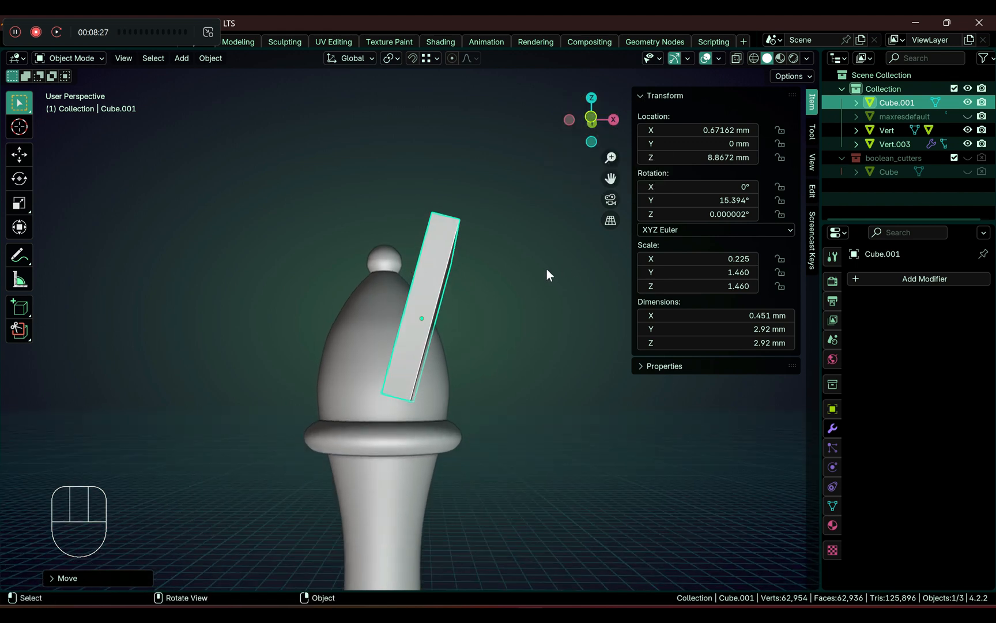
pyautogui.moveTo(546, 268); pyautogui.dragTo(550, 276, button='middle')
# Edit the slab's mesh in front view with X-ray on and select its lower edge nearest the bishop's axis.
pyautogui.click(590, 121)
pyautogui.scroll(3, 503, 351)
pyautogui.keyDown('shift'); pyautogui.moveTo(523, 325); pyautogui.dragTo(554, 225, button='middle'); pyautogui.keyUp('shift')
pyautogui.press('Tab')
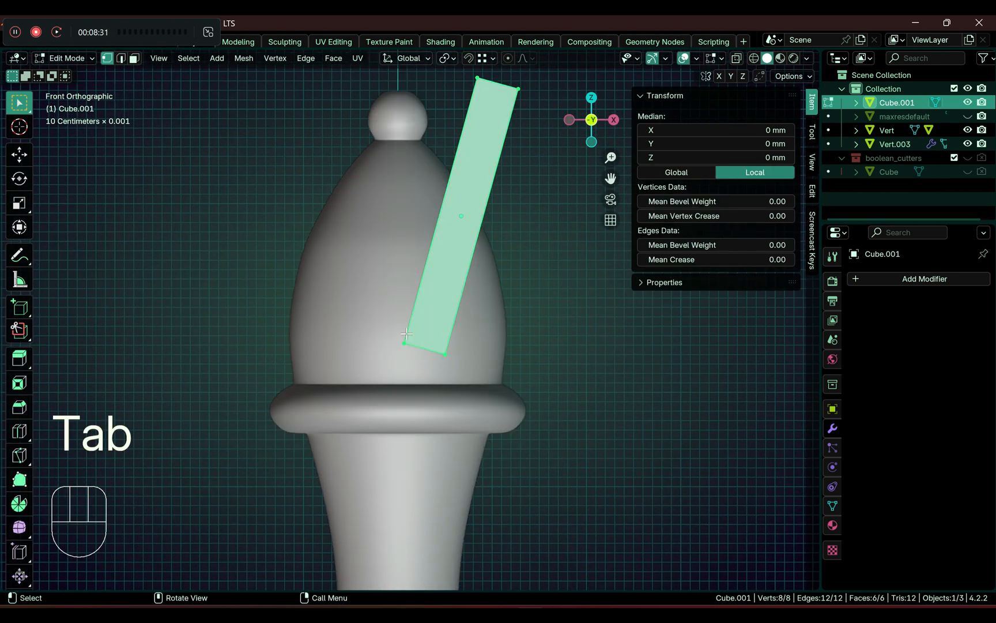
pyautogui.moveTo(411, 333); pyautogui.dragTo(462, 338, button='middle')
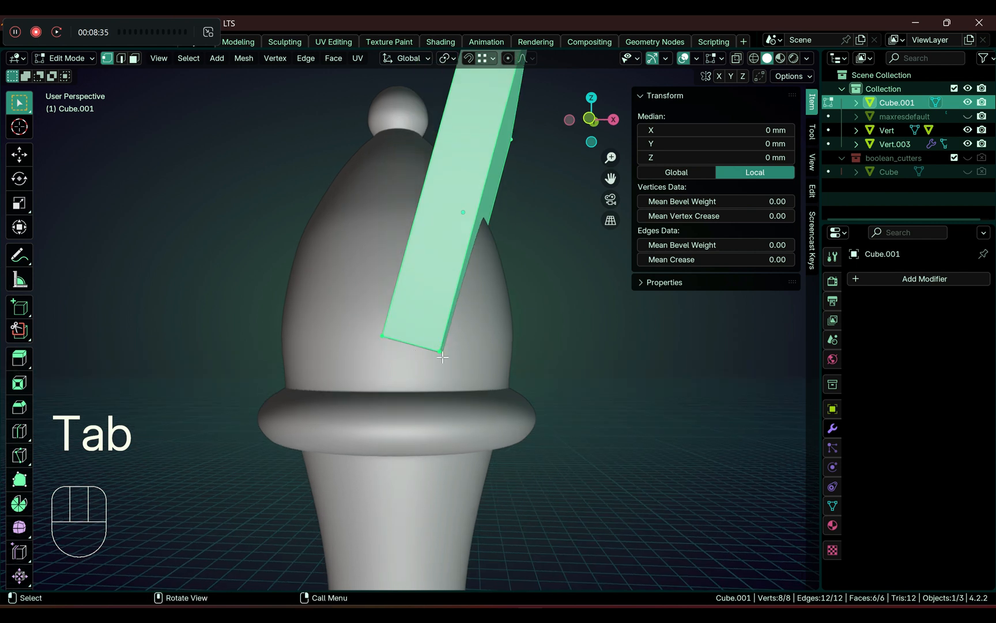
pyautogui.moveTo(468, 280); pyautogui.dragTo(507, 242, button='middle')
pyautogui.click(591, 121)
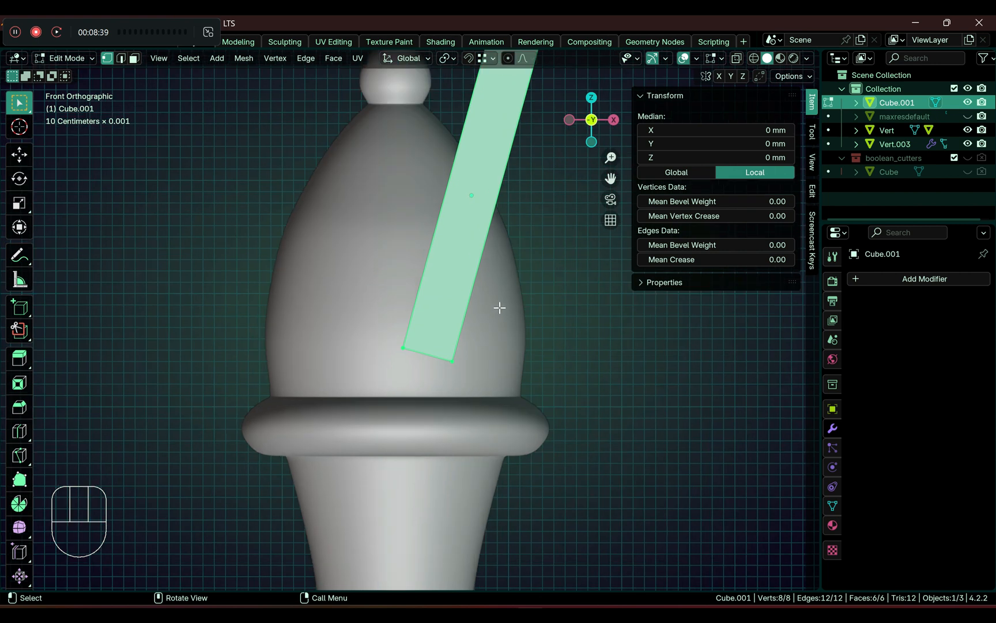
pyautogui.hotkey('alt', 'z')
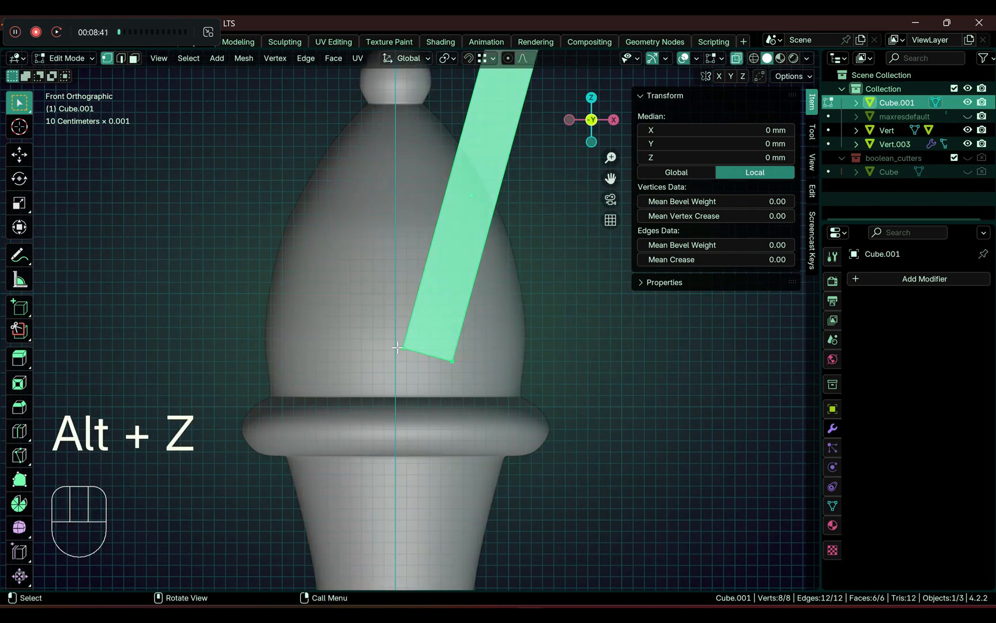
pyautogui.hotkey('alt', 'z')
pyautogui.moveTo(482, 333); pyautogui.dragTo(558, 329, button='middle')
pyautogui.click(592, 120)
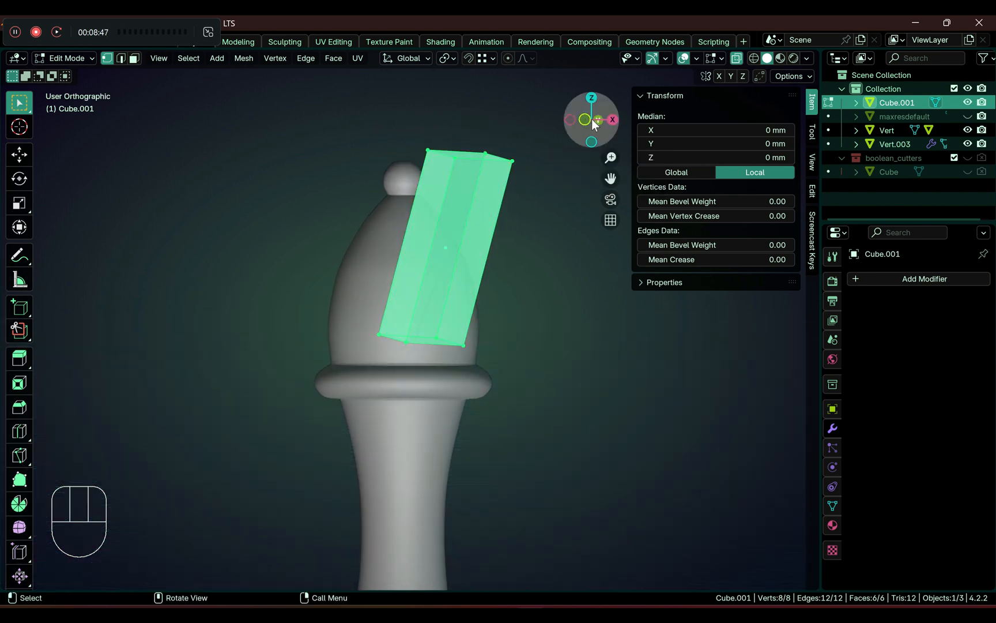
pyautogui.click(592, 122)
pyautogui.moveTo(387, 312); pyautogui.dragTo(417, 347)
# Face the slab's lower end from the front, with only its lower edge nearest the bishop's axis selected.
pyautogui.moveTo(584, 346)
pyautogui.mouseDown(button='middle')
pyautogui.moveTo(499, 351)
pyautogui.moveTo(569, 351)
pyautogui.moveTo(580, 329)
pyautogui.mouseUp(button='middle')
pyautogui.click(592, 124)
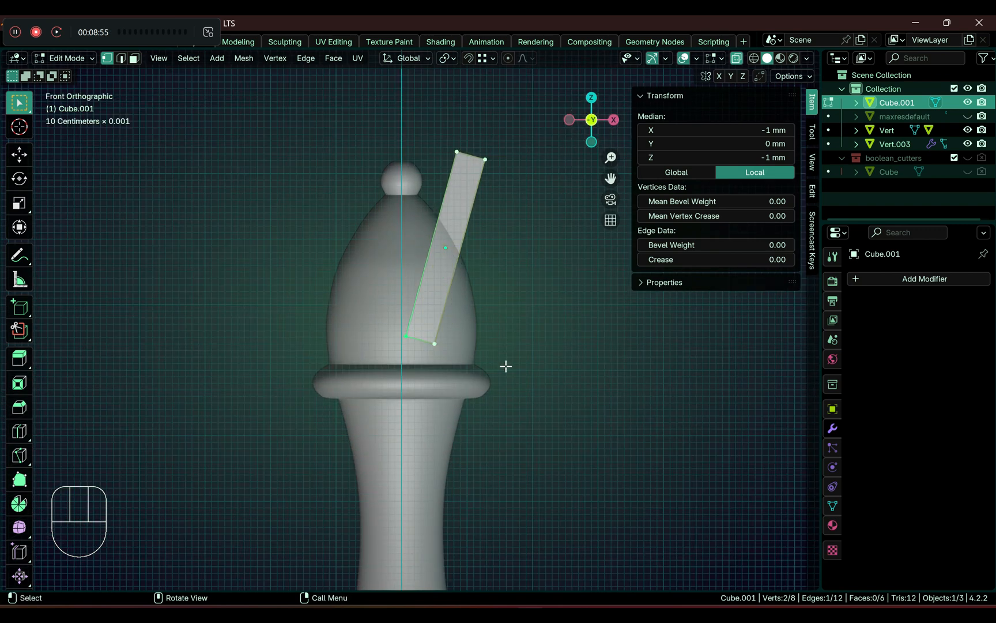
pyautogui.scroll(5, 554, 369)
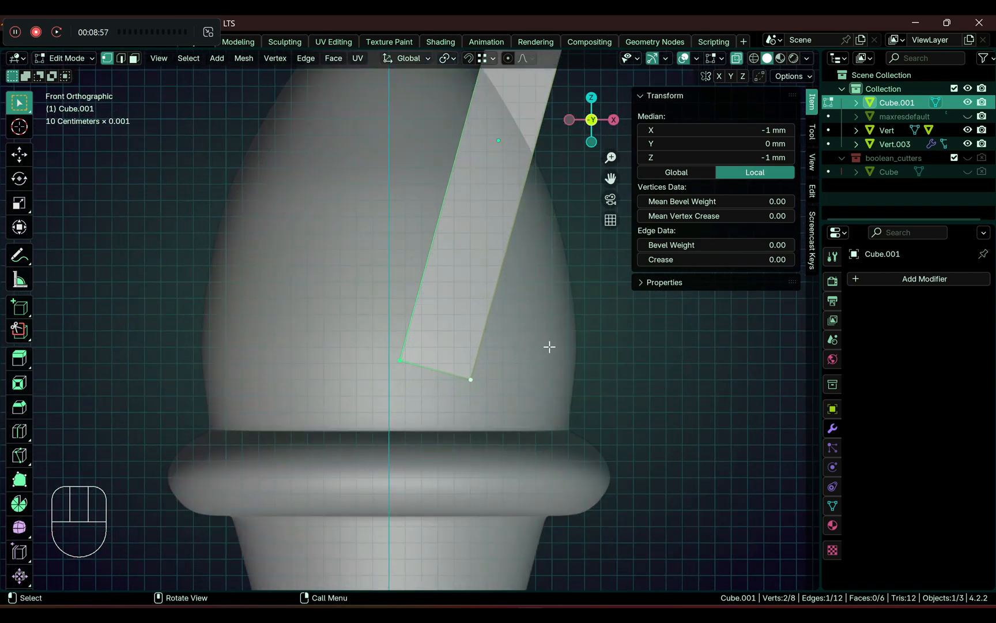
pyautogui.press('g')
pyautogui.press('g')
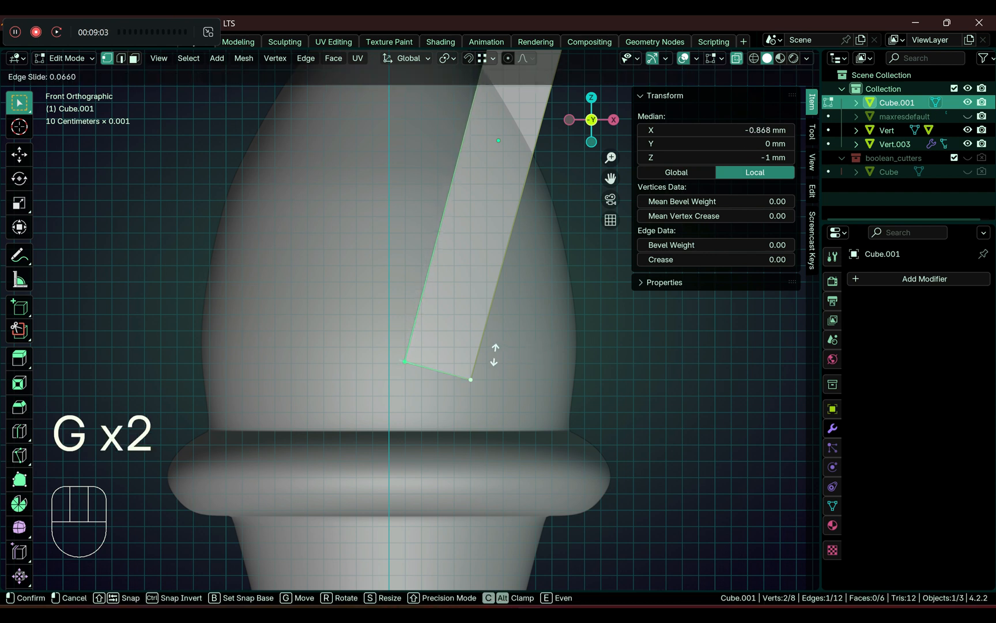
pyautogui.press('Escape')
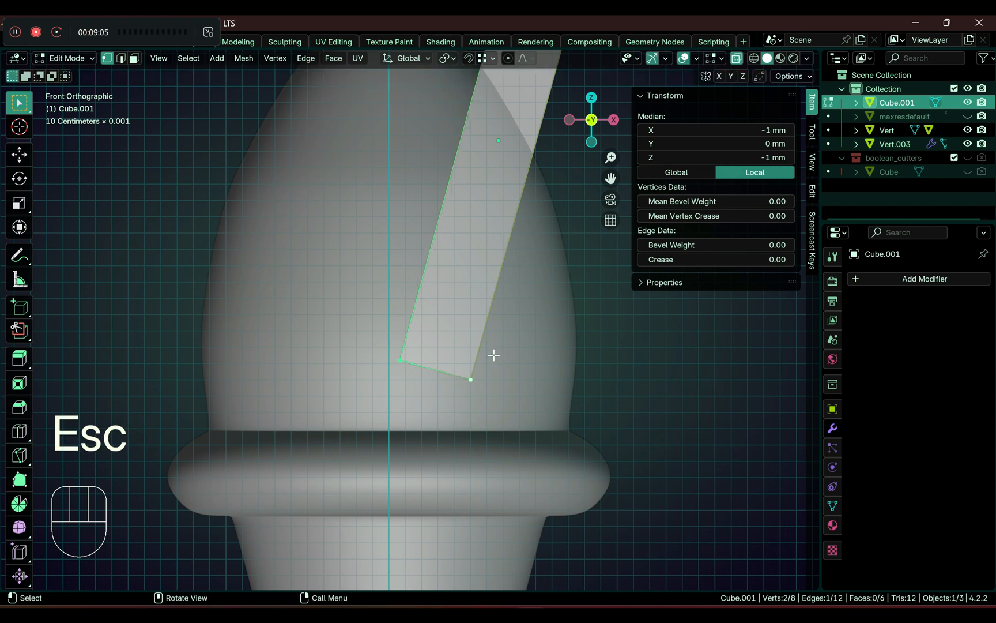
# Lower the slab's selected edge to level its bottom in front view, at local X -0.979 mm and Z -1.081 mm.
pyautogui.press('g')
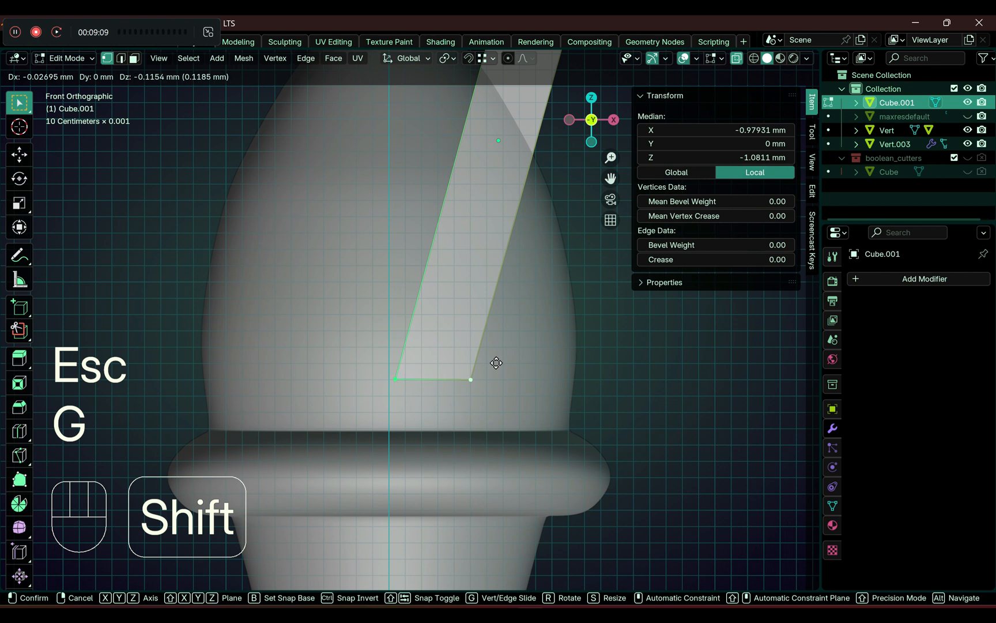
pyautogui.keyDown('shift'); pyautogui.click(495, 363); pyautogui.keyUp('shift')
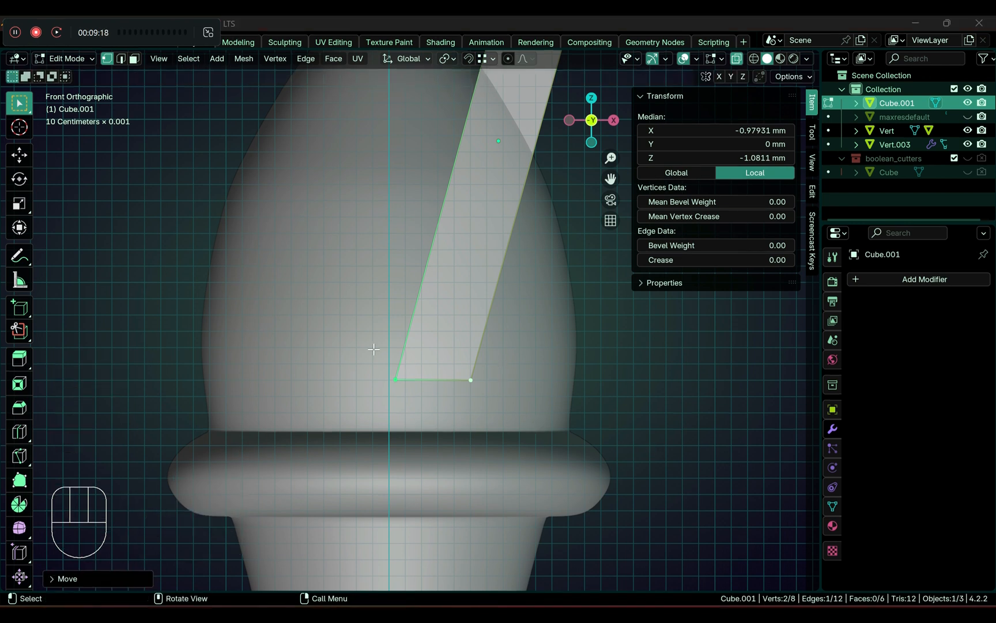
pyautogui.scroll(1, 407, 392)
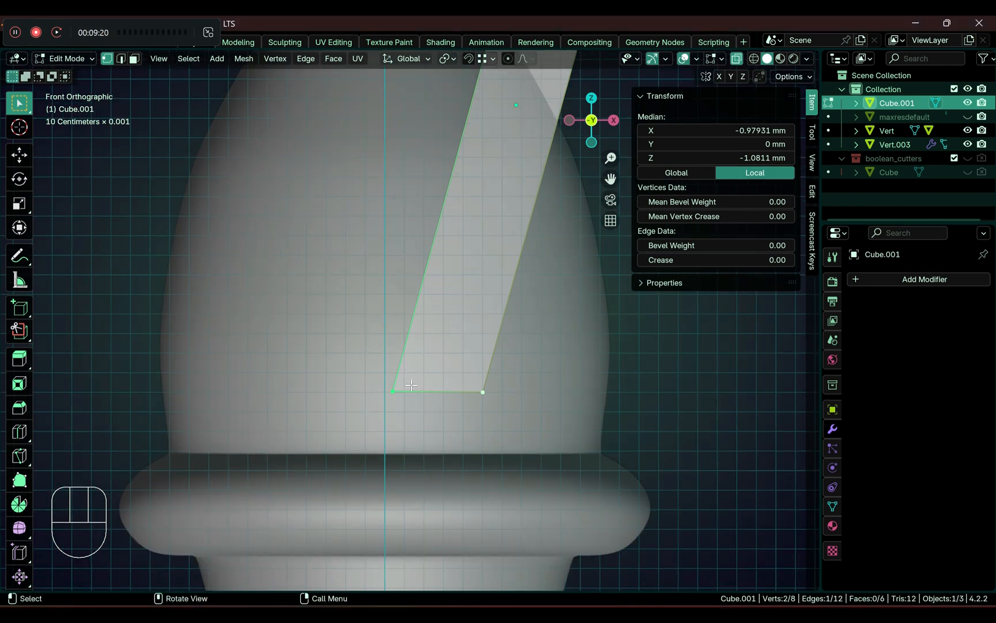
pyautogui.scroll(-3, 450, 380)
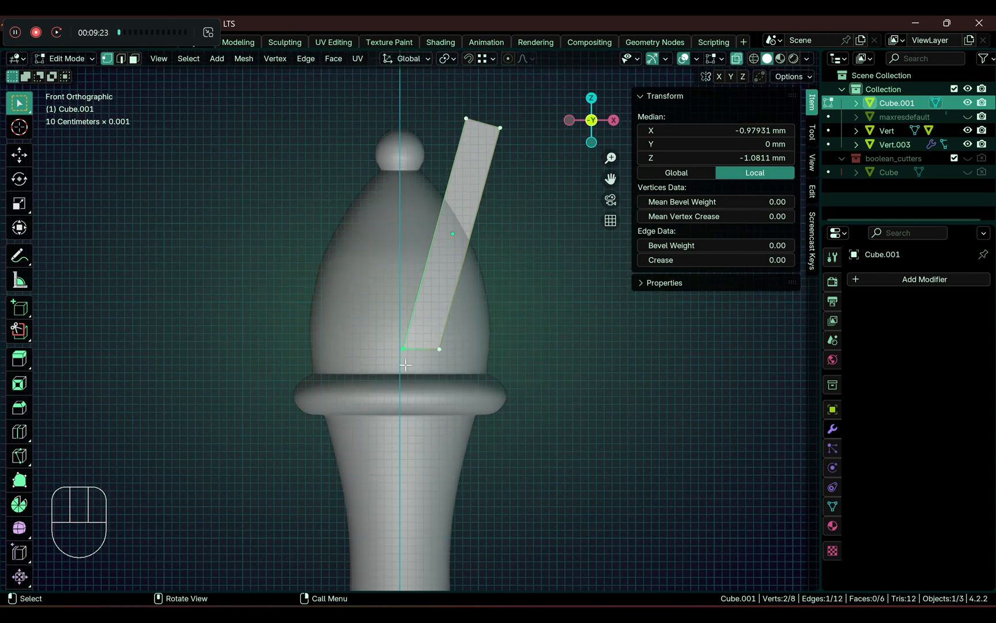
pyautogui.scroll(2, 405, 365)
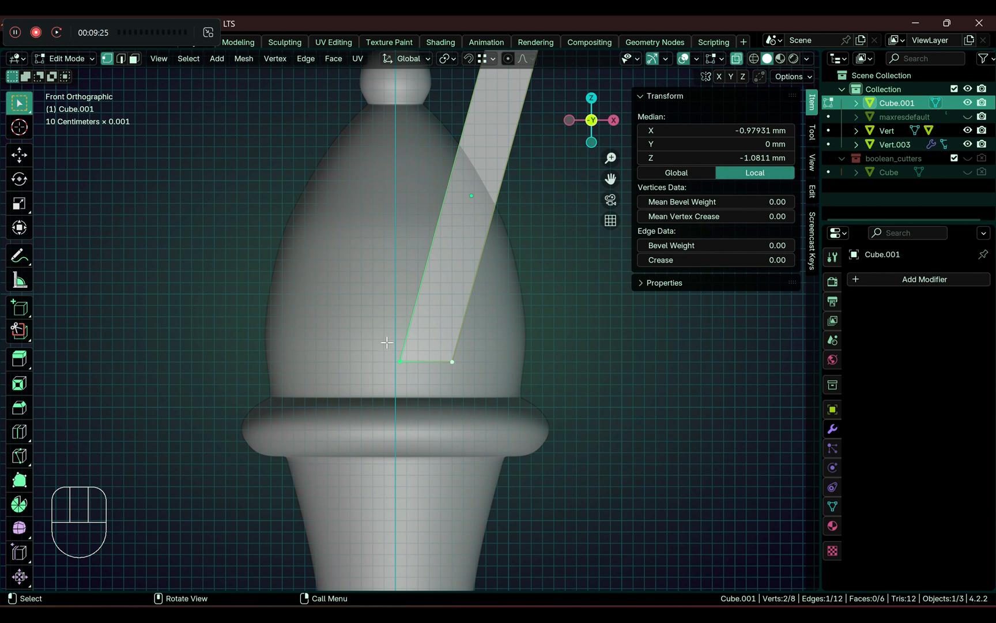
pyautogui.click(421, 364)
pyautogui.moveTo(587, 371); pyautogui.dragTo(569, 367, button='middle')
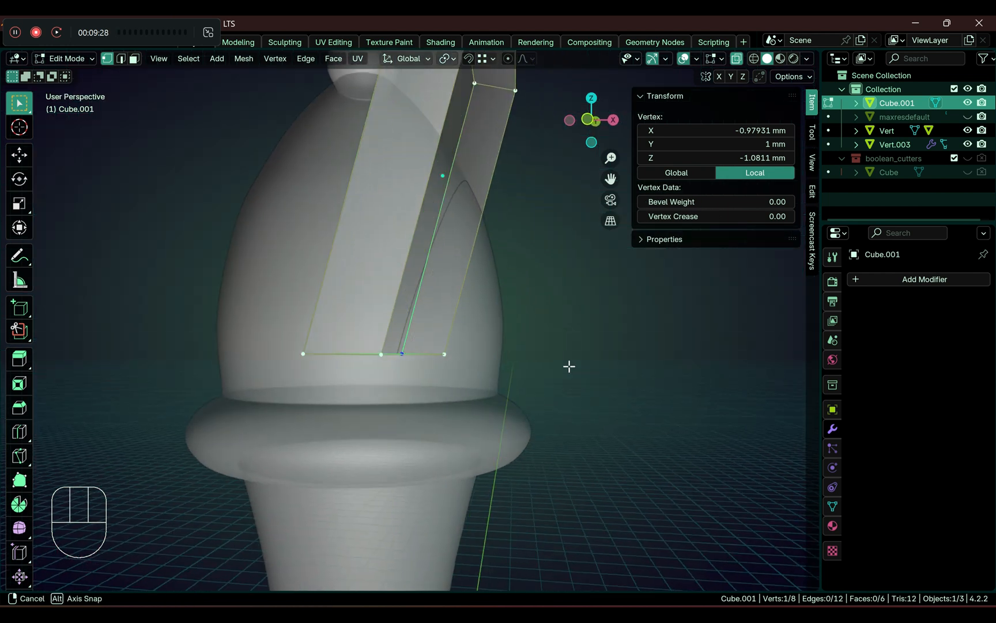
pyautogui.click(284, 353)
pyautogui.moveTo(346, 362); pyautogui.dragTo(414, 349, button='middle')
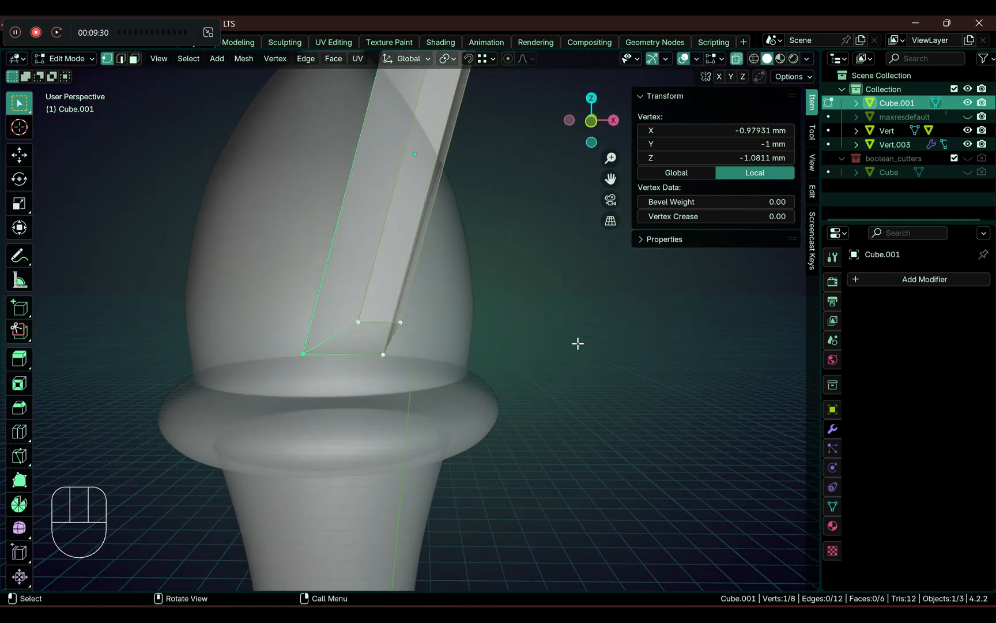
pyautogui.press('g')
pyautogui.press('g')
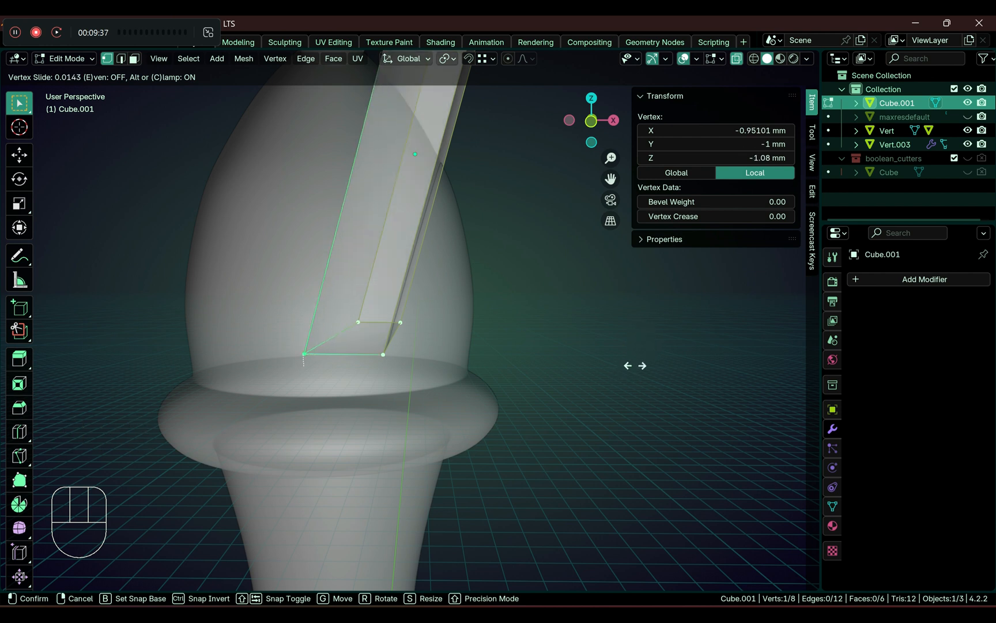
pyautogui.press('shift')
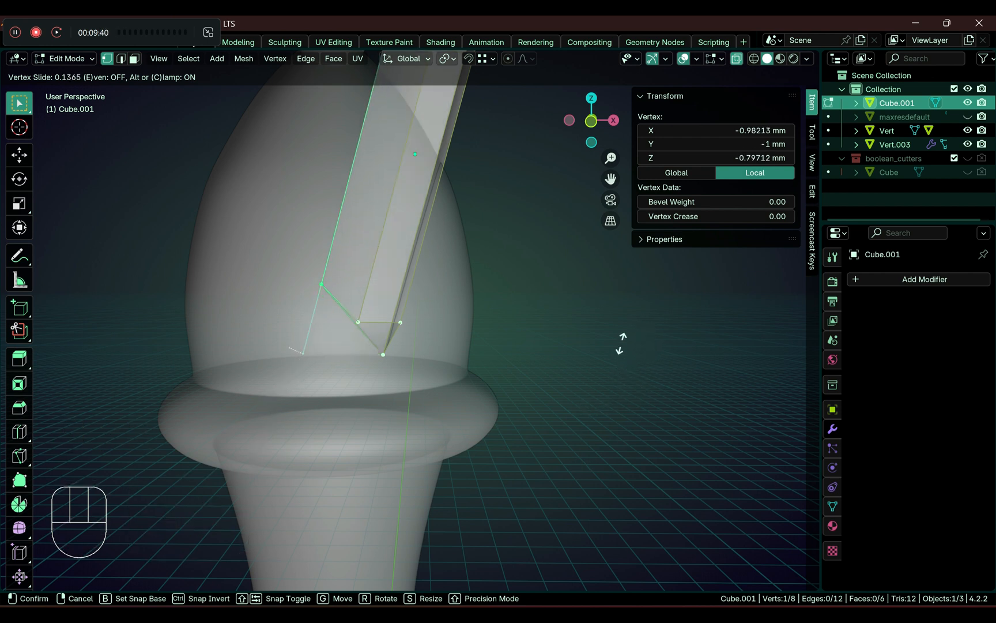
pyautogui.press('Escape')
pyautogui.moveTo(544, 344); pyautogui.dragTo(563, 339, button='middle')
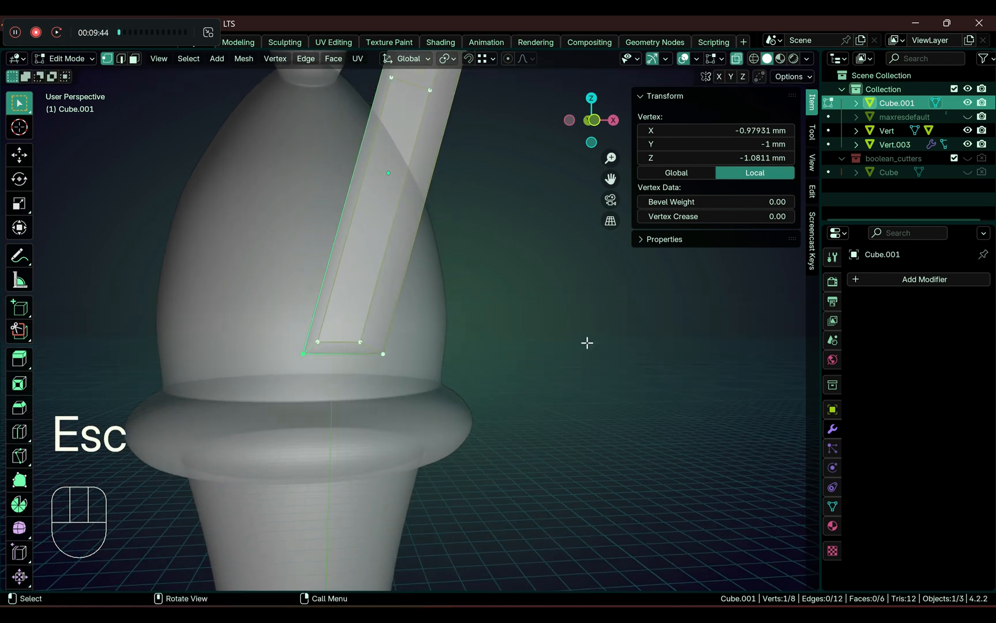
pyautogui.press('g')
pyautogui.press('g')
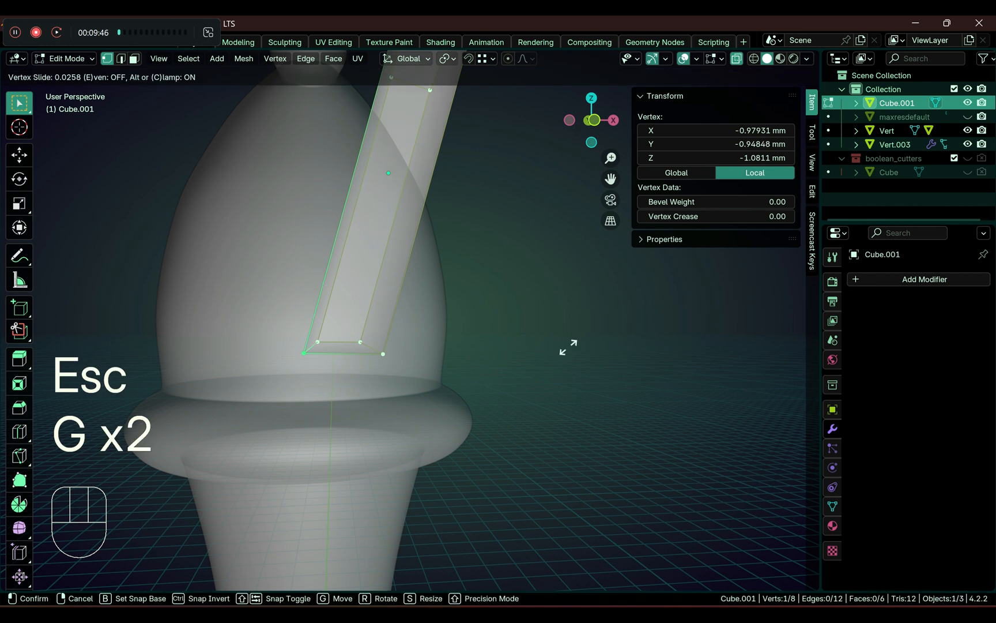
pyautogui.press('Tab')
pyautogui.press('Escape')
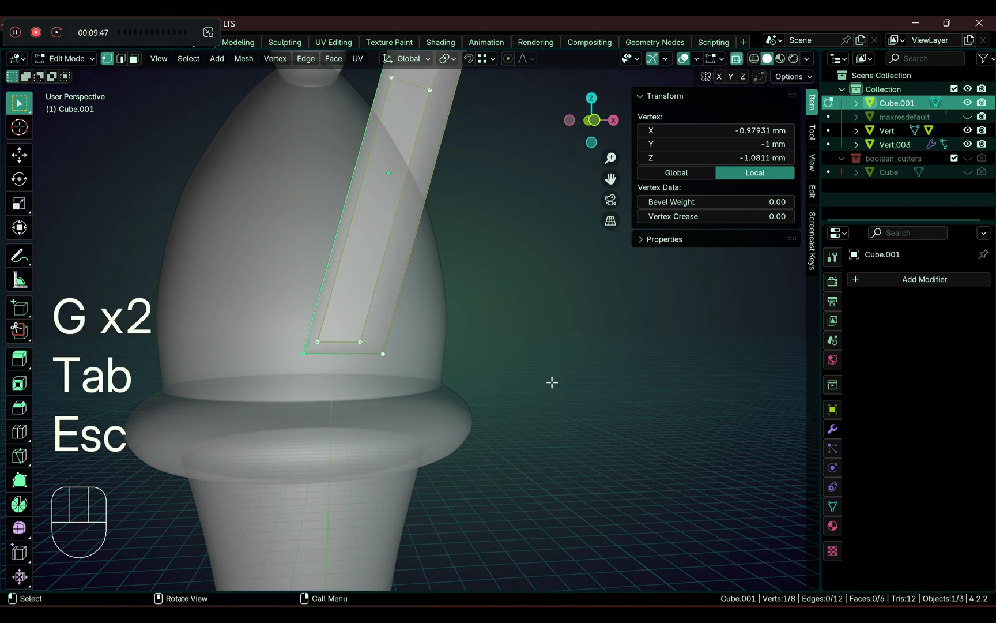
# Finish editing the slab's mesh, return to Object Mode and turn X-ray off.
pyautogui.scroll(-4, 556, 347)
pyautogui.moveTo(524, 362)
pyautogui.mouseDown(button='middle')
pyautogui.moveTo(496, 375)
pyautogui.moveTo(522, 377)
pyautogui.mouseUp(button='middle')
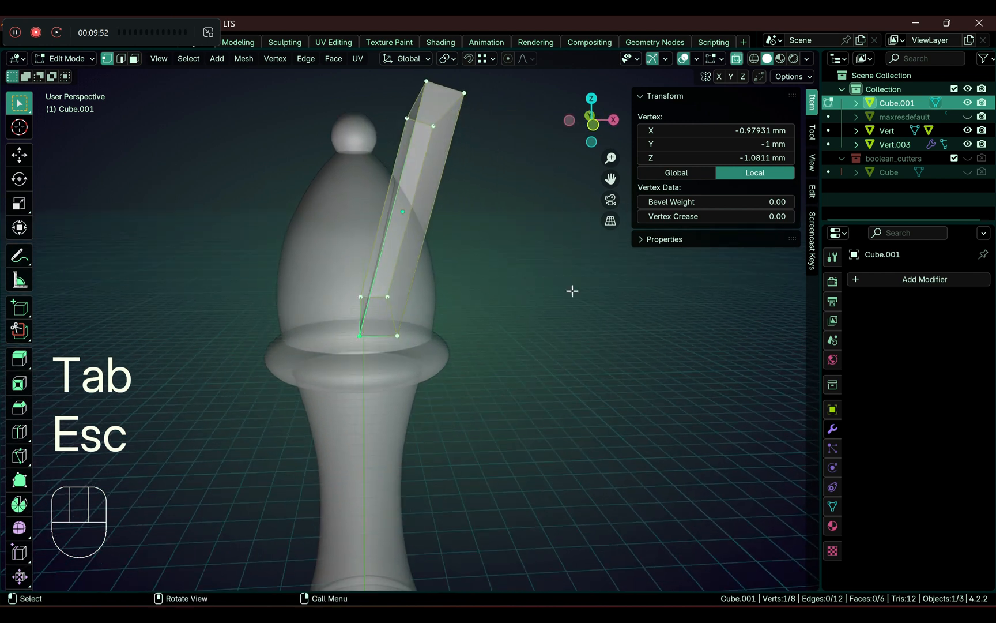
pyautogui.click(598, 125)
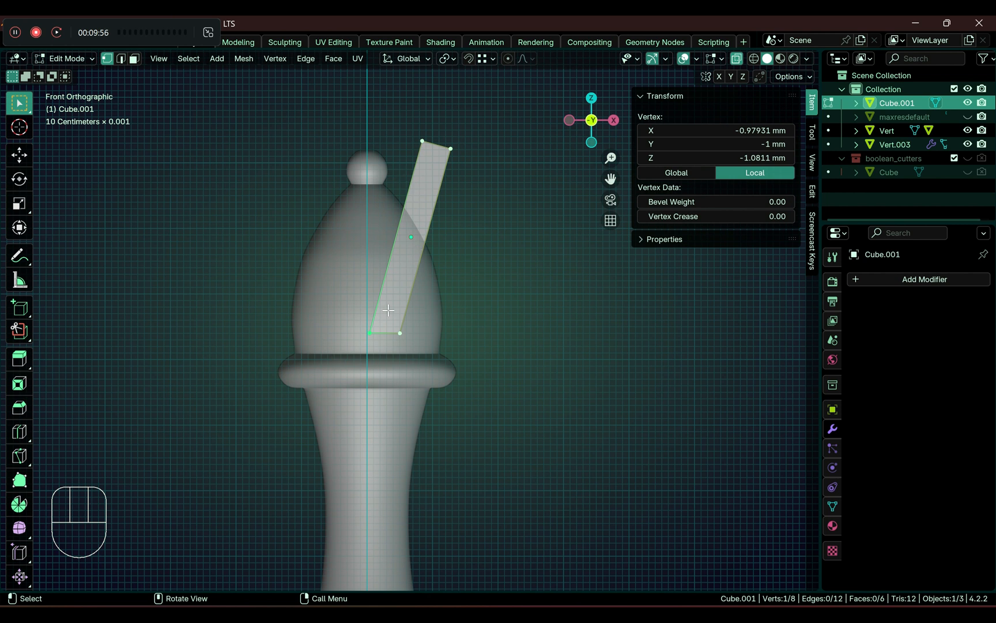
pyautogui.moveTo(493, 338); pyautogui.dragTo(575, 272, button='middle')
pyautogui.press('Tab')
pyautogui.click(542, 223)
pyautogui.click(455, 170)
pyautogui.click(542, 248)
pyautogui.click(453, 190)
pyautogui.moveTo(559, 265); pyautogui.dragTo(568, 267, button='middle')
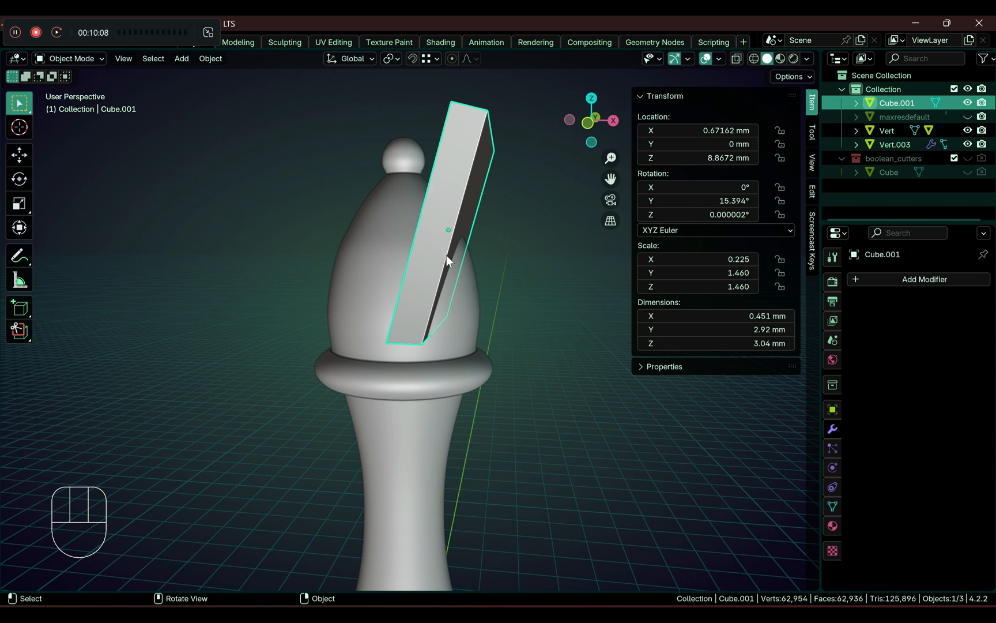
# Add the bishop to the selection as the active object and subtract the slab with a Brush Boolean Difference.
pyautogui.keyDown('shift'); pyautogui.click(377, 336); pyautogui.keyUp('shift')
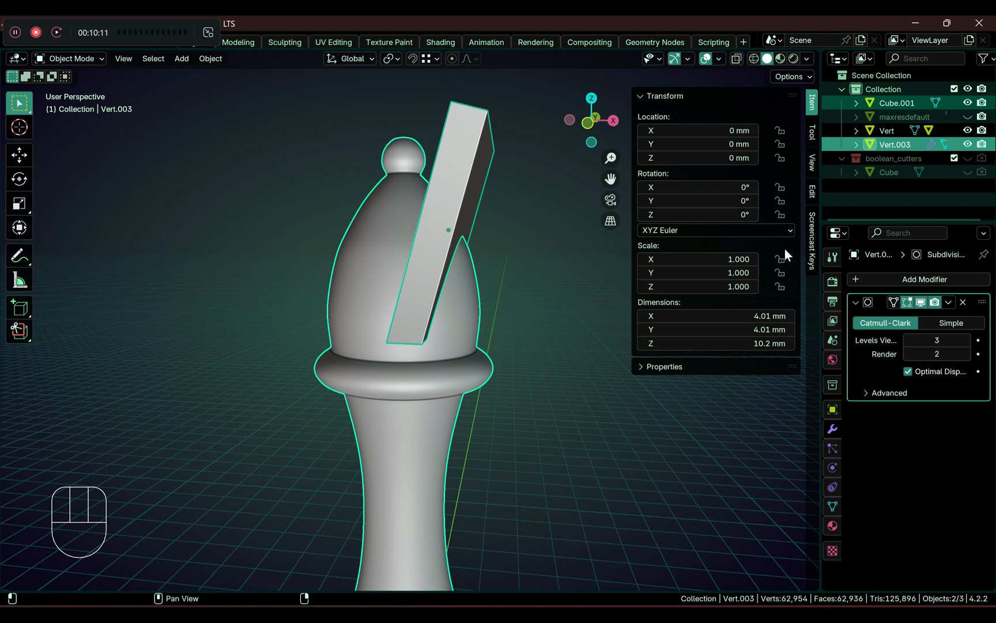
pyautogui.click(815, 141)
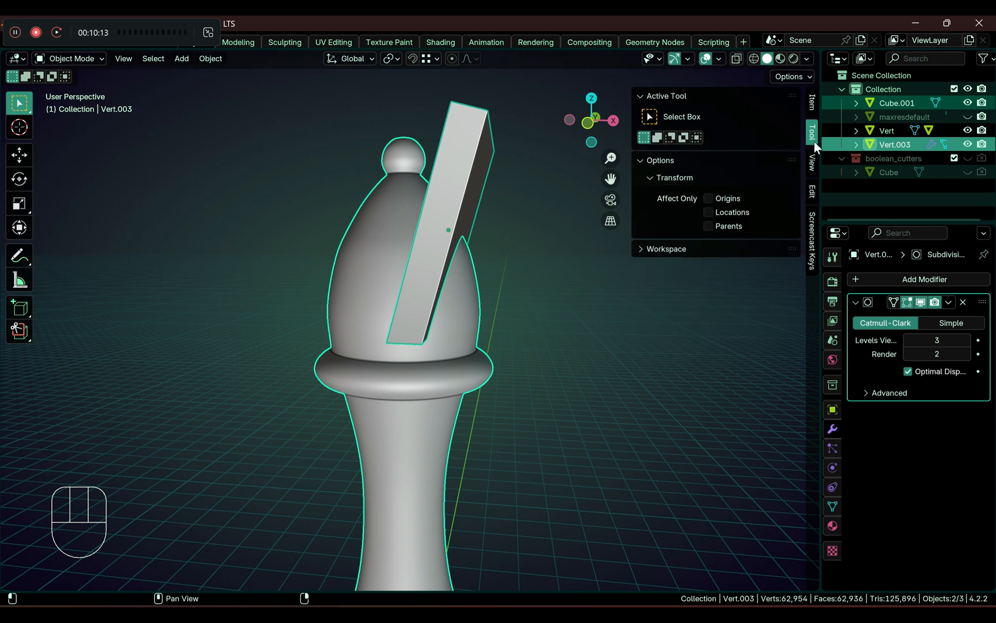
pyautogui.click(814, 163)
pyautogui.click(812, 194)
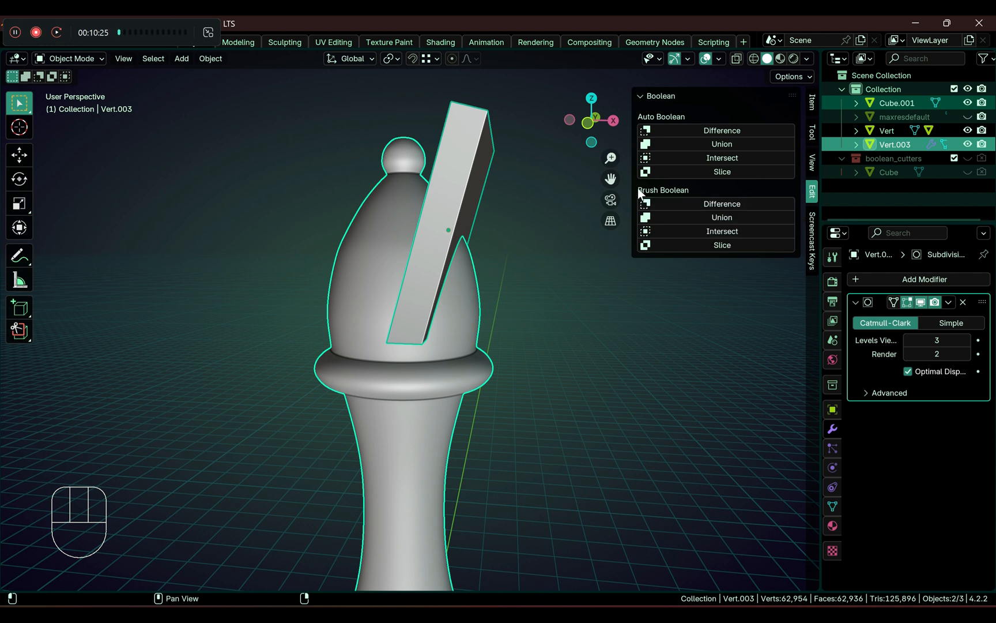
pyautogui.click(710, 205)
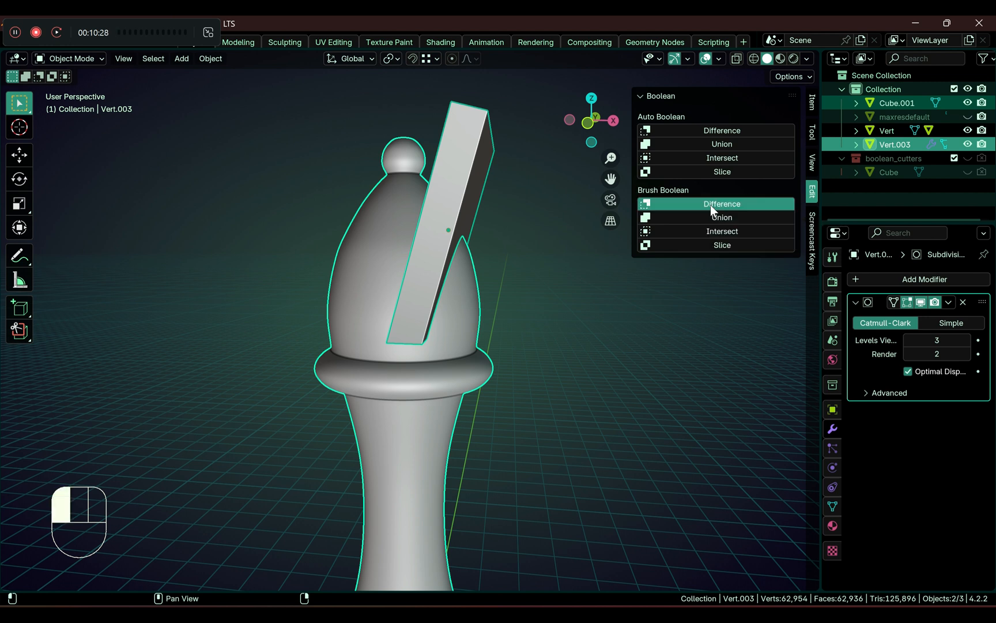
# Examine the slot in the bishop's head from the front and from both sides.
pyautogui.moveTo(561, 355); pyautogui.dragTo(577, 322, button='middle')
pyautogui.click(588, 138)
pyautogui.scroll(3, 483, 279)
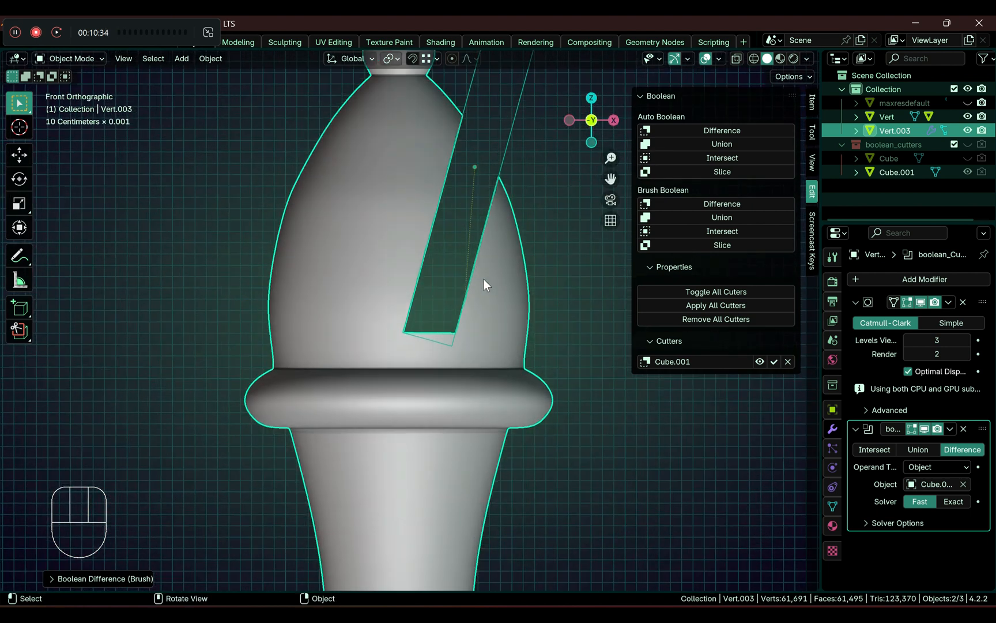
pyautogui.click(511, 145)
pyautogui.moveTo(545, 229); pyautogui.dragTo(494, 280, button='middle')
pyautogui.click(497, 293)
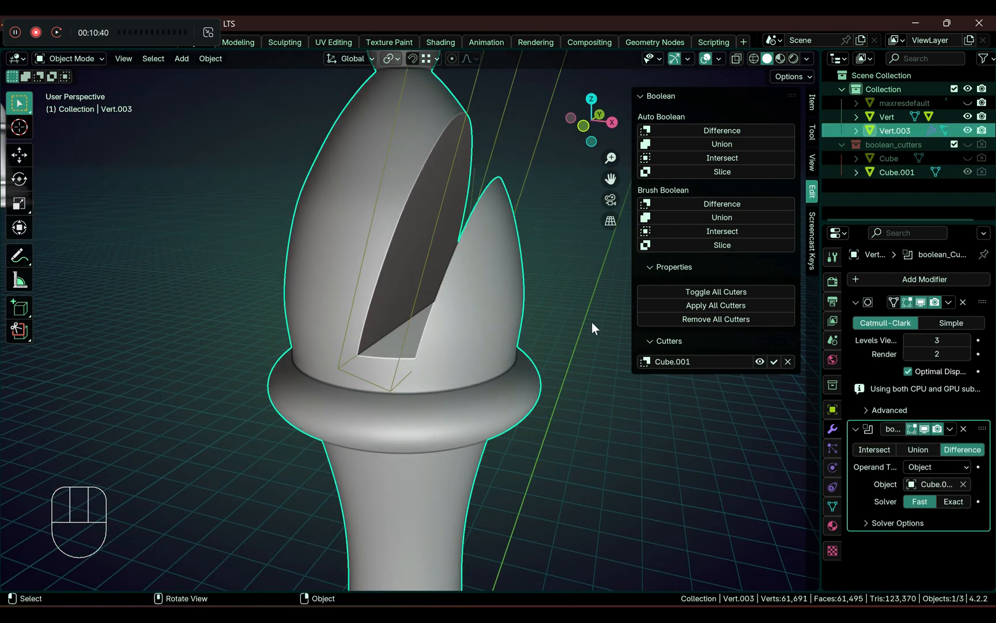
pyautogui.scroll(-1, 435, 327)
pyautogui.moveTo(368, 357); pyautogui.dragTo(491, 318, button='middle')
pyautogui.press('Tab')
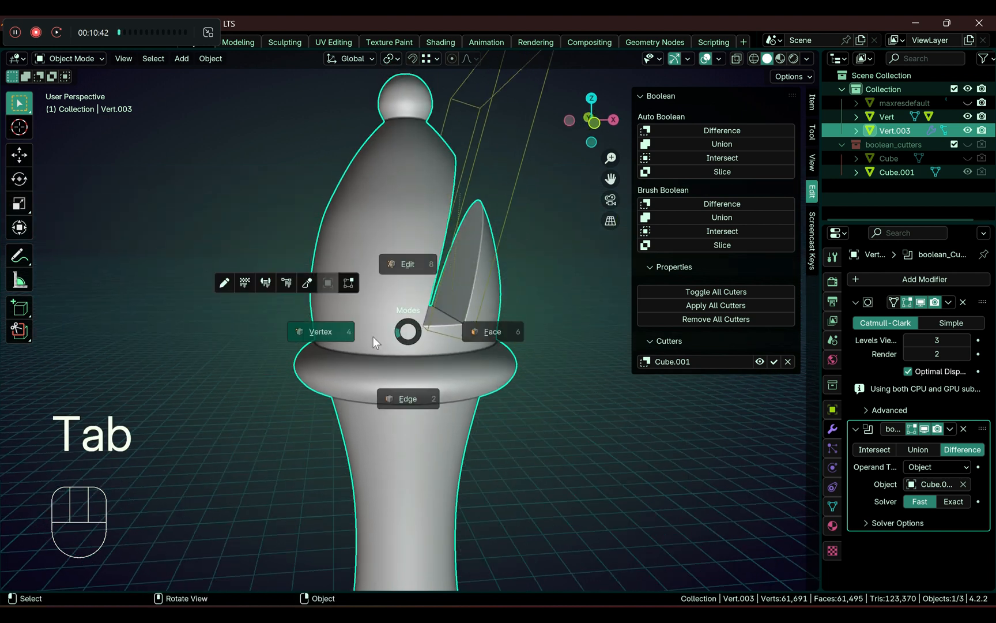
pyautogui.press('Tab')
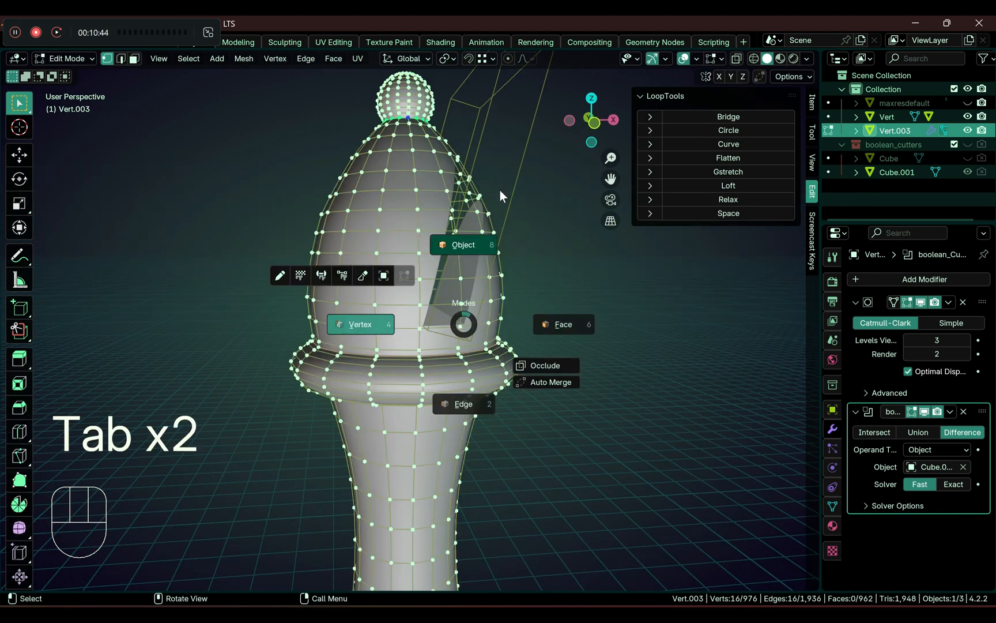
pyautogui.click(512, 205)
pyautogui.moveTo(509, 202); pyautogui.dragTo(444, 326, button='middle')
pyautogui.press('Tab')
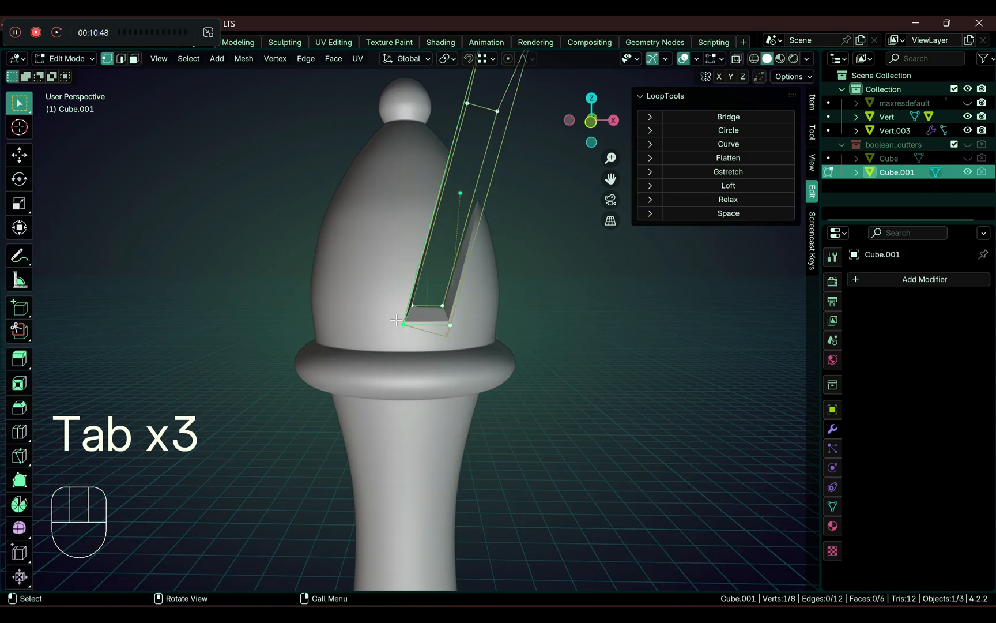
pyautogui.moveTo(604, 350)
pyautogui.mouseDown(button='middle')
pyautogui.moveTo(580, 337)
pyautogui.moveTo(598, 338)
pyautogui.mouseUp(button='middle')
pyautogui.press('g')
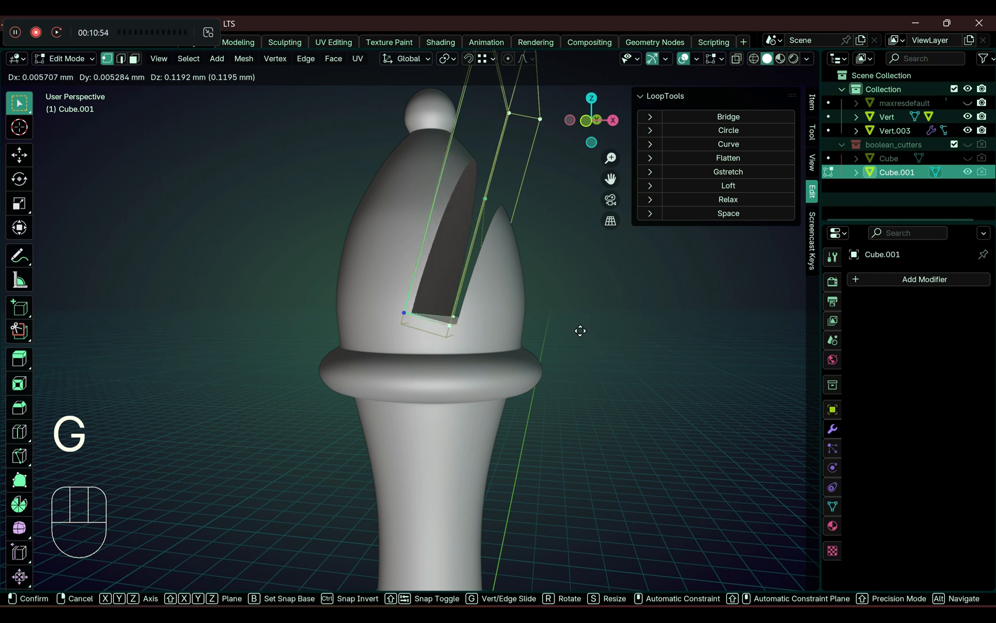
pyautogui.press('Escape')
pyautogui.moveTo(527, 277); pyautogui.dragTo(557, 310, button='middle')
pyautogui.scroll(-3, 546, 291)
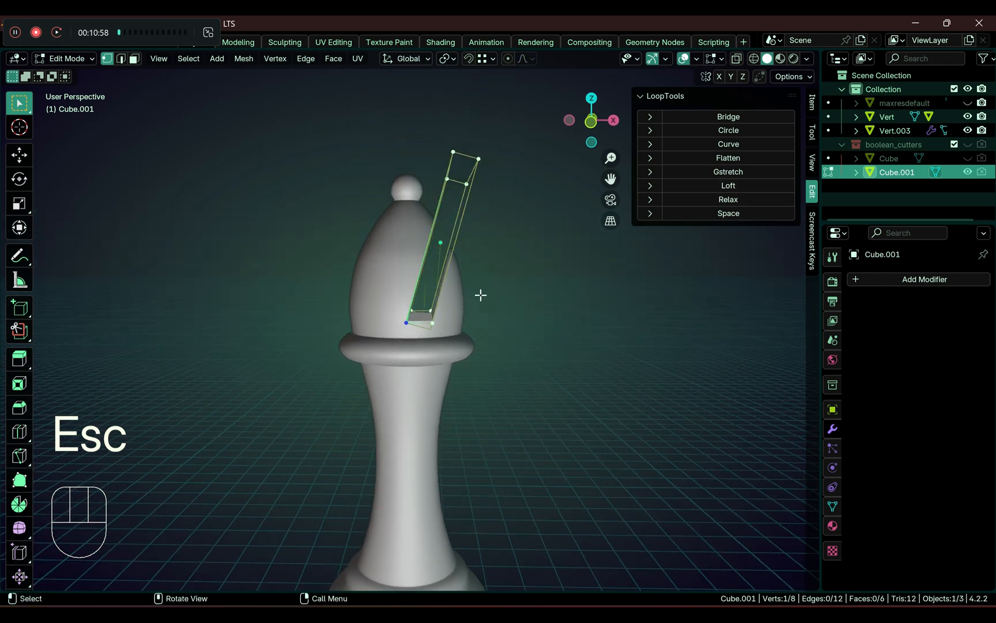
# Try applying the slab cutter to the bishop in Object Mode and check the slot's mesh in Edit Mode.
pyautogui.press('Tab')
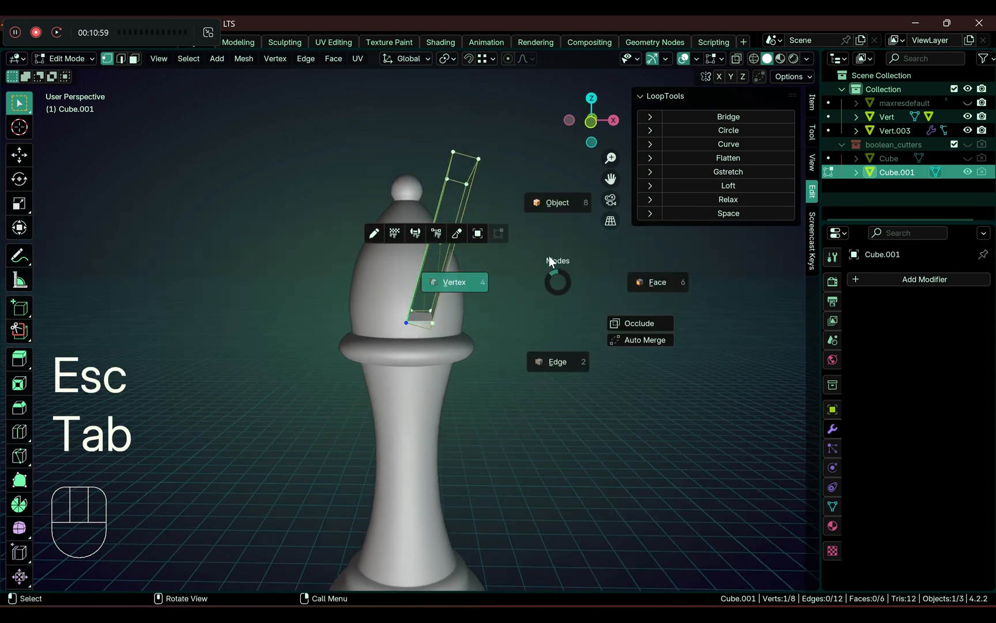
pyautogui.click(558, 214)
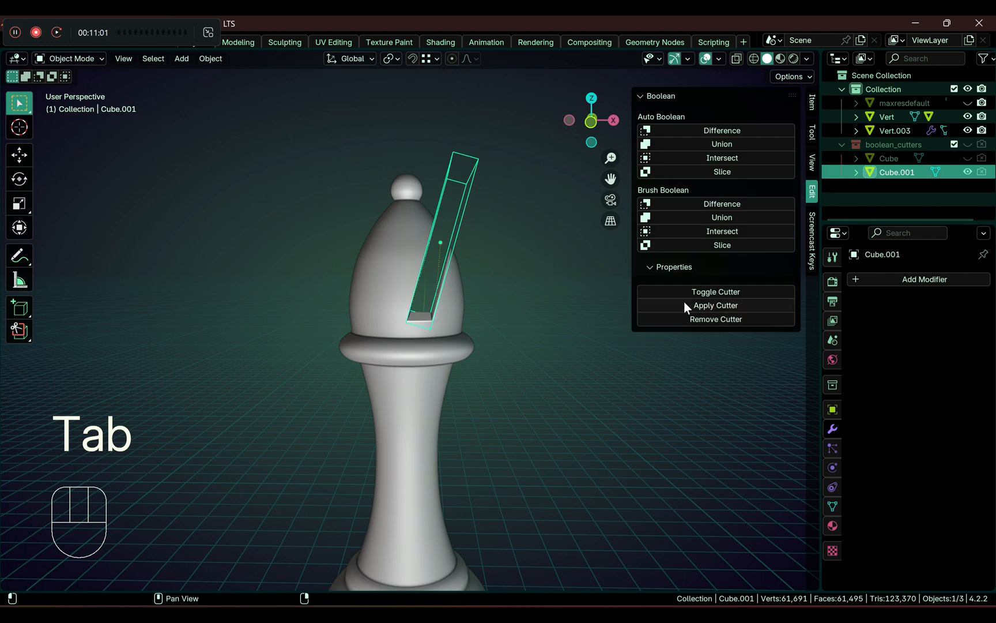
pyautogui.click(723, 310)
pyautogui.moveTo(518, 280); pyautogui.dragTo(551, 276, button='middle')
pyautogui.click(471, 309)
pyautogui.press('Tab')
pyautogui.scroll(4, 510, 313)
pyautogui.hotkey('alt', 'z')
pyautogui.hotkey('alt', 'z')
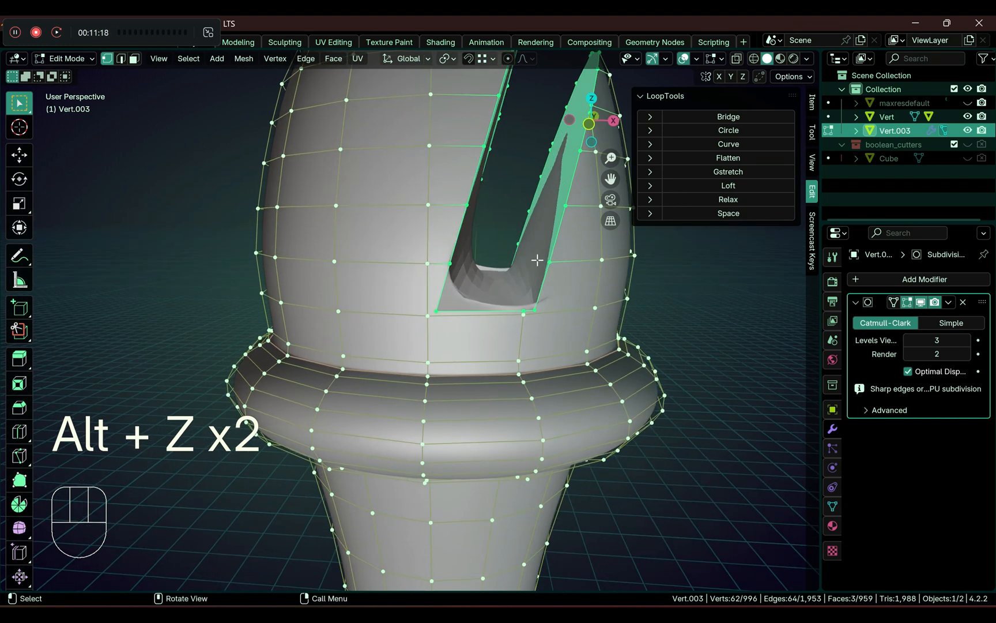
# Undo the applied slab cutter to restore the live Boolean on the bishop.
pyautogui.hotkey('ctrl', 'z')
pyautogui.hotkey('ctrl', 'z')
pyautogui.hotkey('ctrl', 'z')
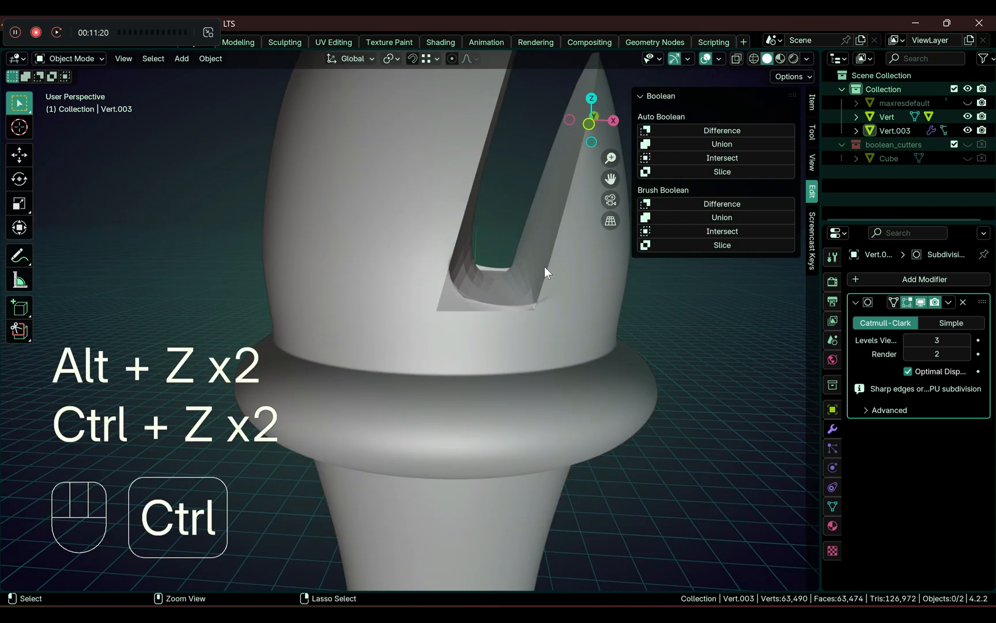
# Review the slotted head and the whole bishop from several angles.
pyautogui.moveTo(578, 303); pyautogui.dragTo(558, 311, button='middle')
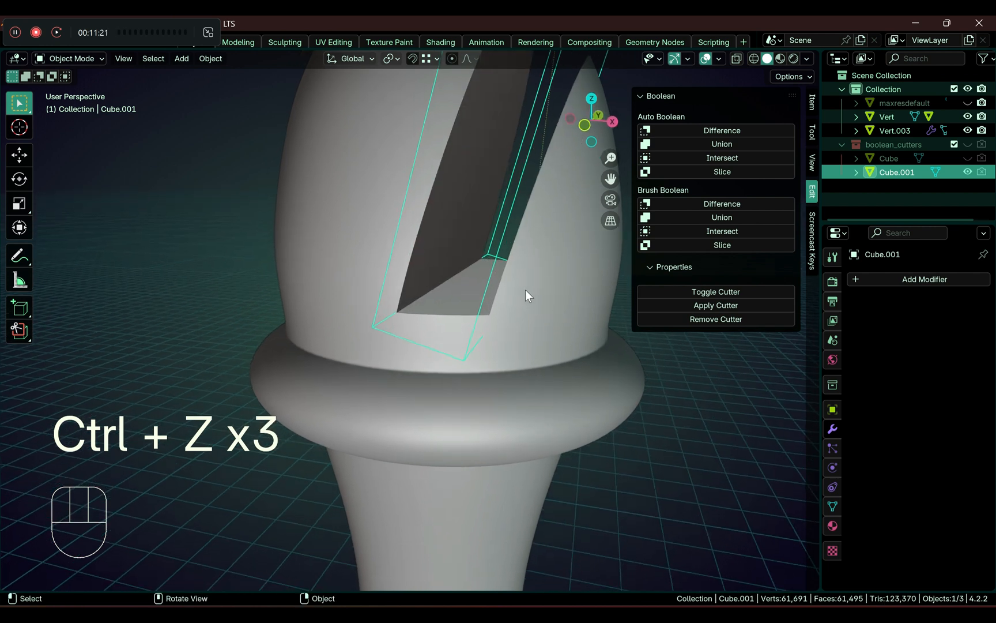
pyautogui.scroll(-3, 525, 289)
pyautogui.scroll(-3, 507, 278)
pyautogui.moveTo(483, 272)
pyautogui.mouseDown(button='middle')
pyautogui.moveTo(463, 290)
pyautogui.moveTo(481, 290)
pyautogui.mouseUp(button='middle')
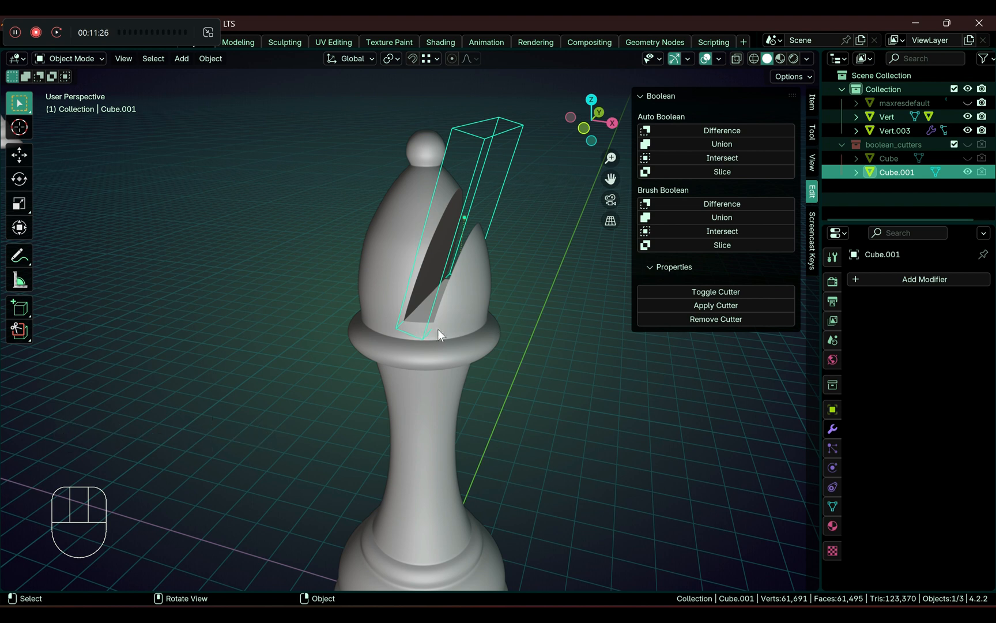
pyautogui.moveTo(509, 299); pyautogui.dragTo(491, 274, button='middle')
pyautogui.scroll(-5, 463, 293)
pyautogui.moveTo(469, 317); pyautogui.dragTo(492, 312, button='middle')
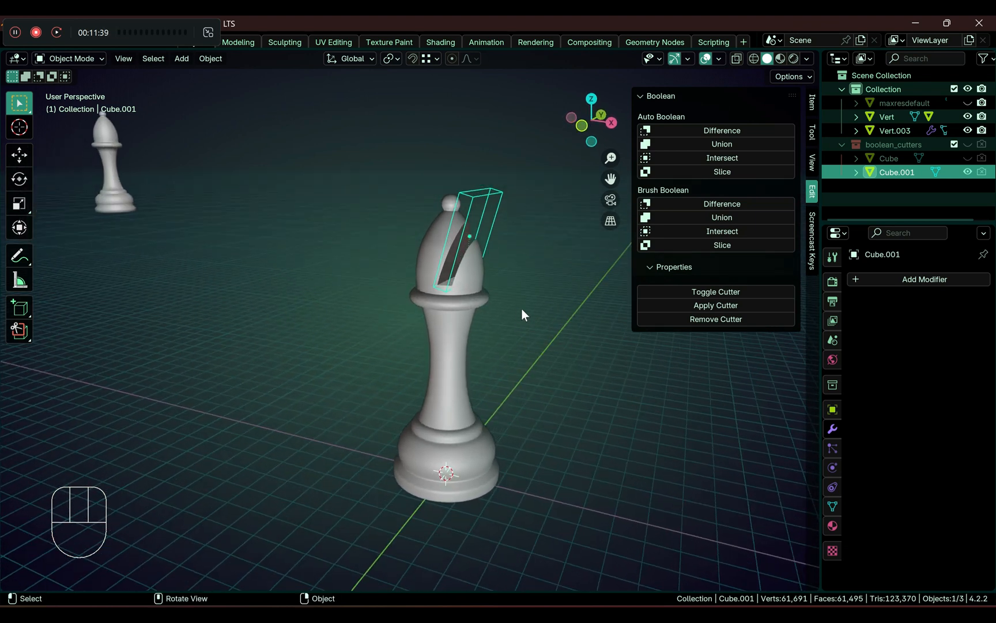